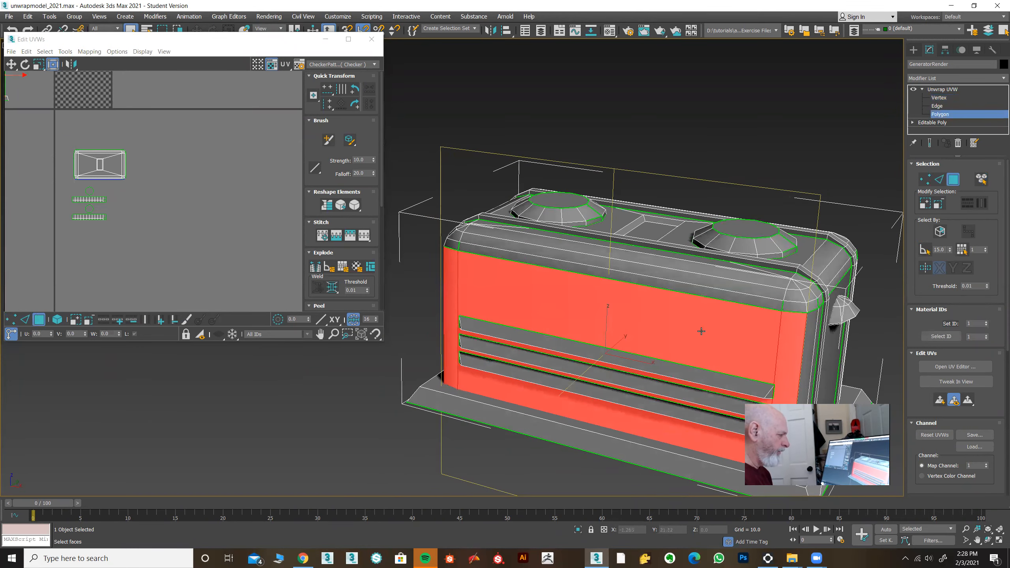
Step: Select the flat panels on the generator's end face
middle_click_drag(580, 306, 692, 319, "alt")
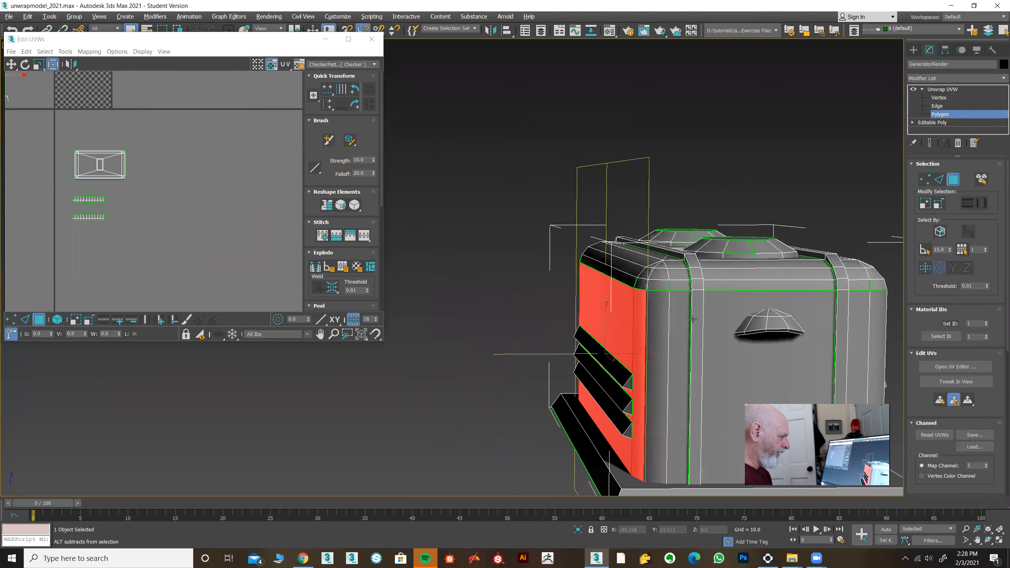
left_click(722, 314)
left_click(649, 319)
left_click(680, 320)
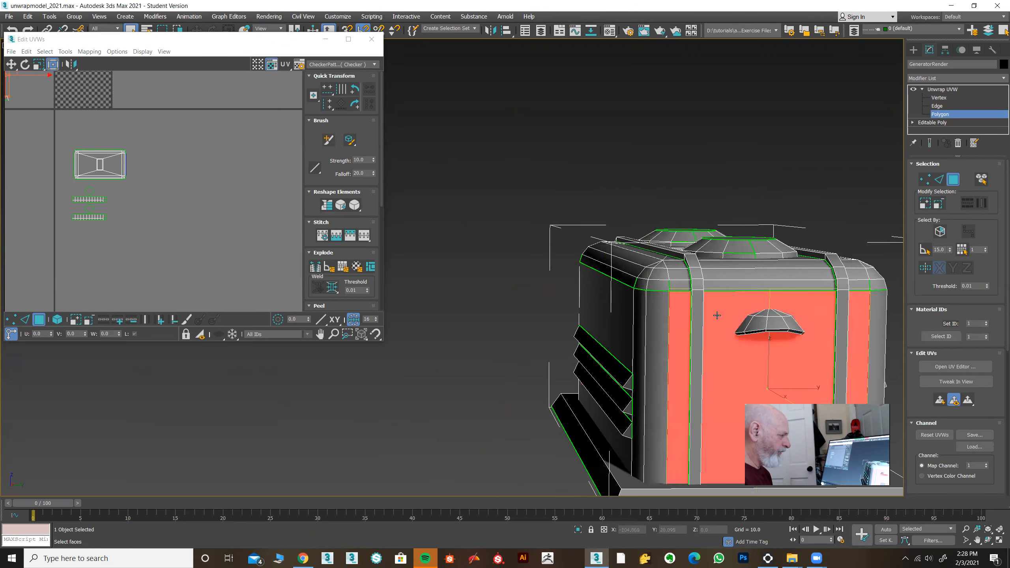
Step: Select the flat panel polygons and their edge strips on both long sides of the generator body
middle_click_drag(673, 341, 690, 352, "alt")
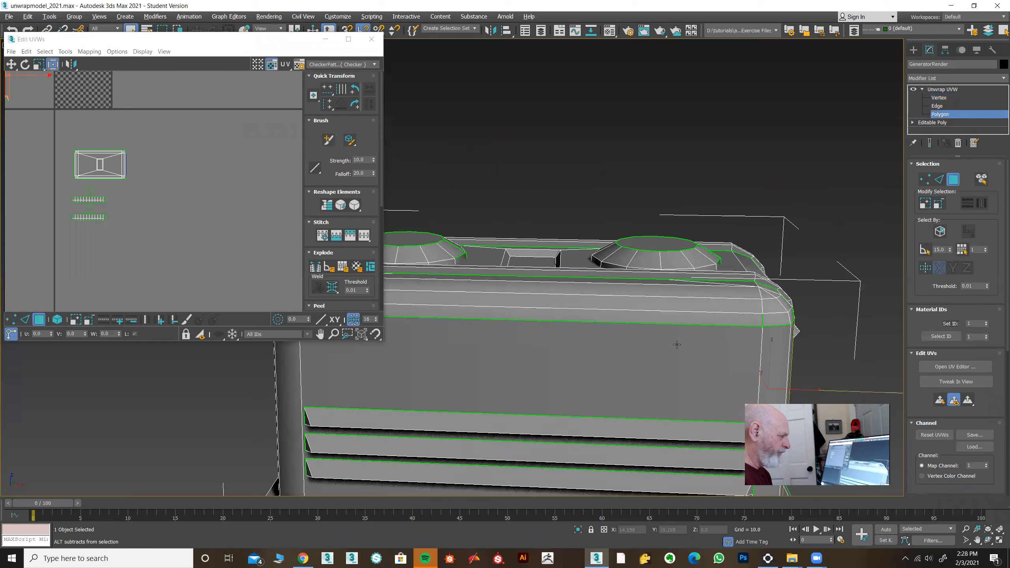
left_click(690, 352)
left_click(772, 353, "ctrl")
middle_click_drag(295, 371, 644, 307, "alt")
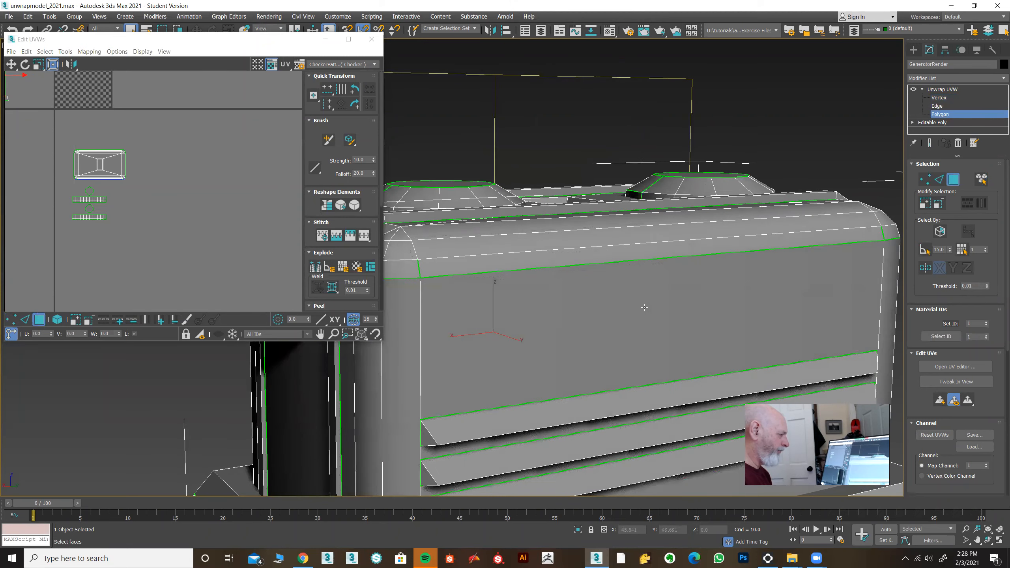
left_click(644, 307, "ctrl")
middle_click_drag(741, 341, 690, 336, "alt")
left_click(810, 287, "ctrl")
middle_click_drag(567, 325, 761, 360, "alt")
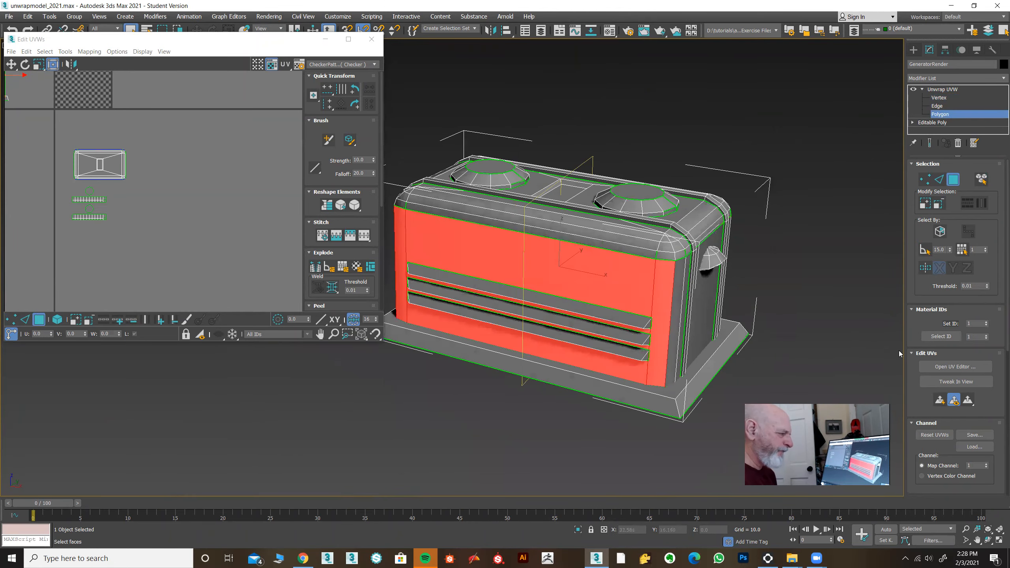
Step: Apply a planar projection aligned to Y to the selected long-side polygons, and exit the projection mode
left_click_drag(905, 400, 904, 210)
left_click(933, 389)
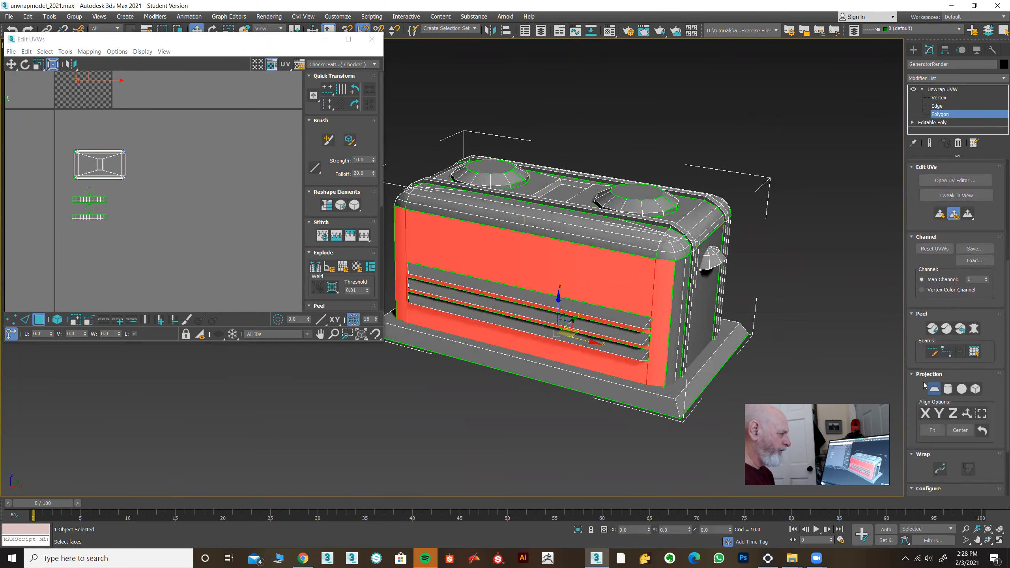
middle_click_drag(504, 437, 537, 433, "alt")
middle_click_drag(208, 164, 362, 271)
scroll(226, 227, "down", 1)
scroll(225, 227, "up", 3)
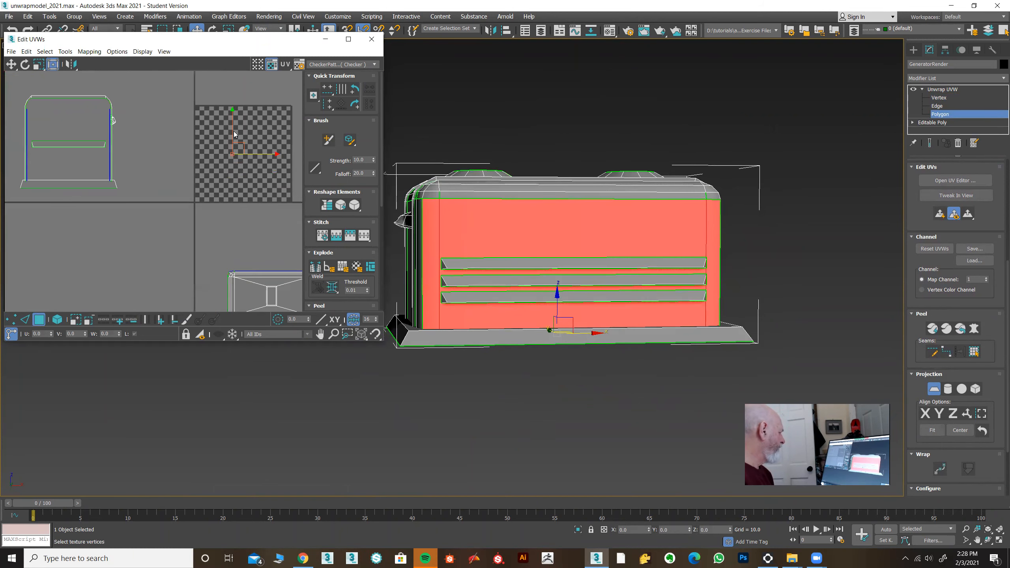
scroll(233, 131, "down", 1)
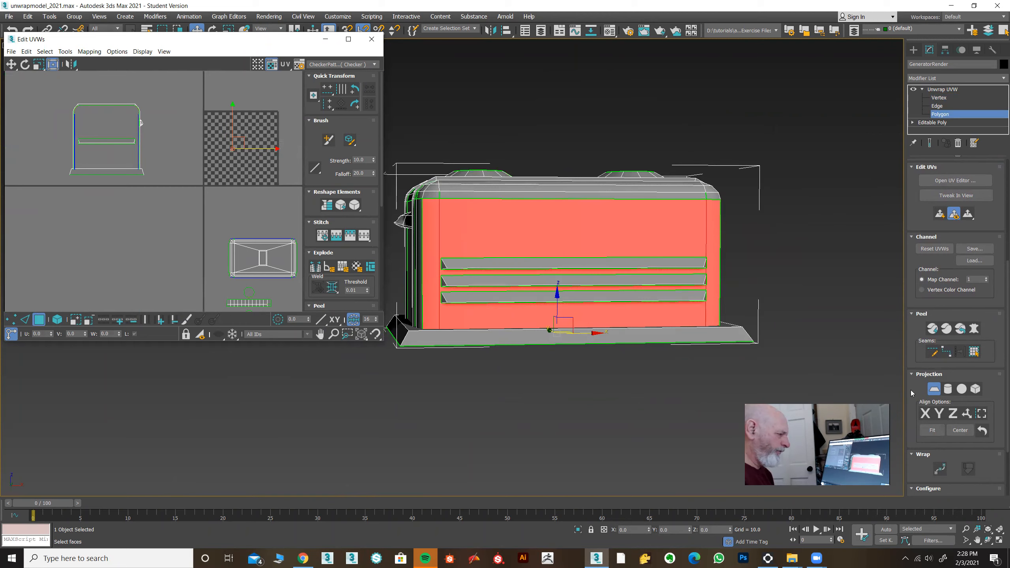
left_click(923, 414)
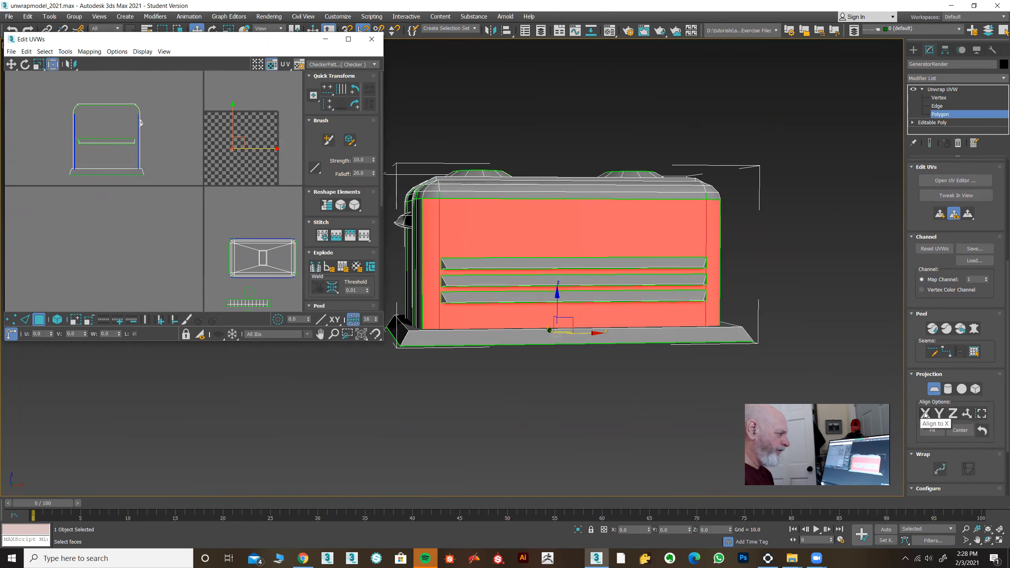
left_click(939, 413)
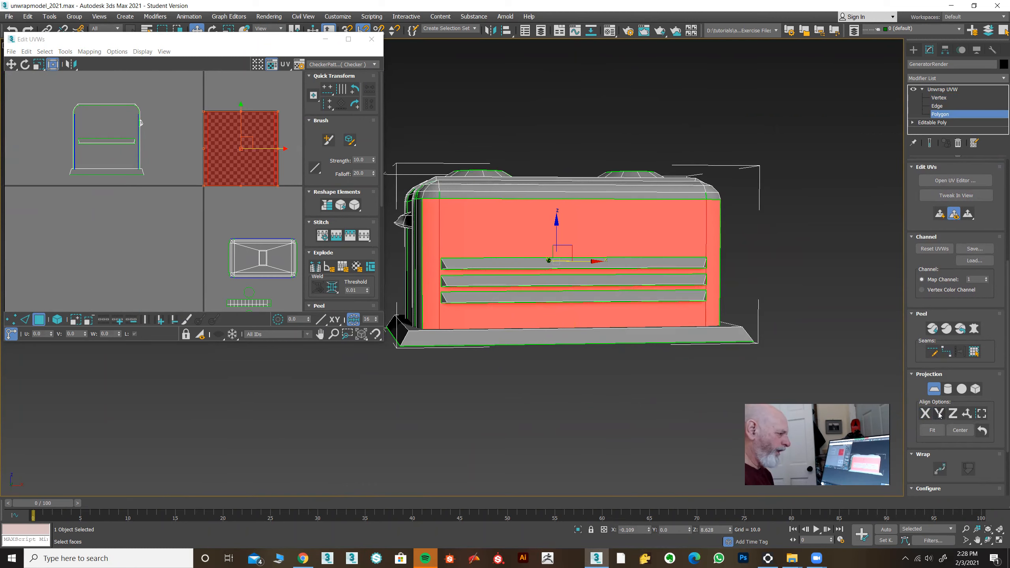
middle_click_drag(753, 379, 641, 367, "alt")
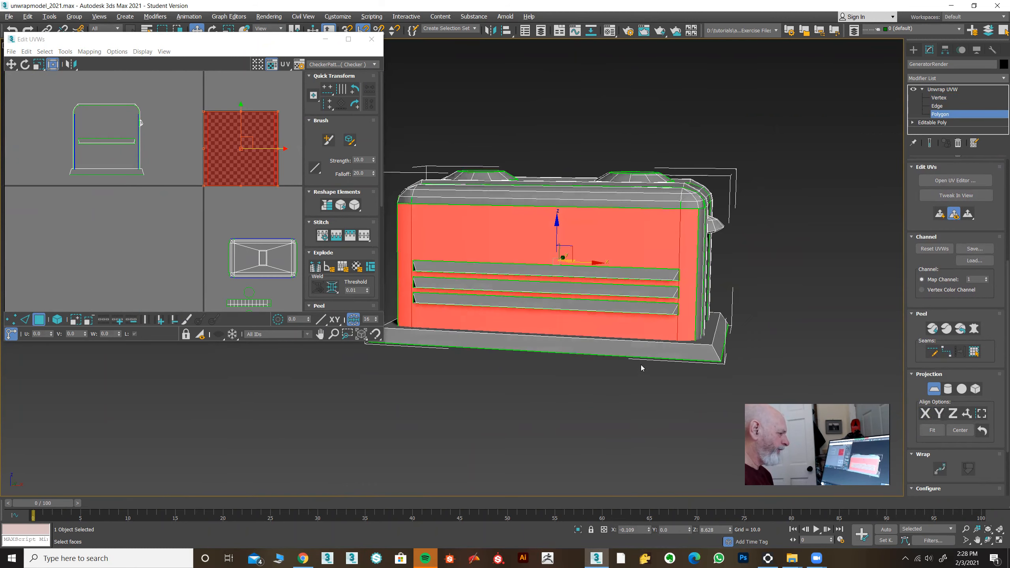
left_click(931, 386)
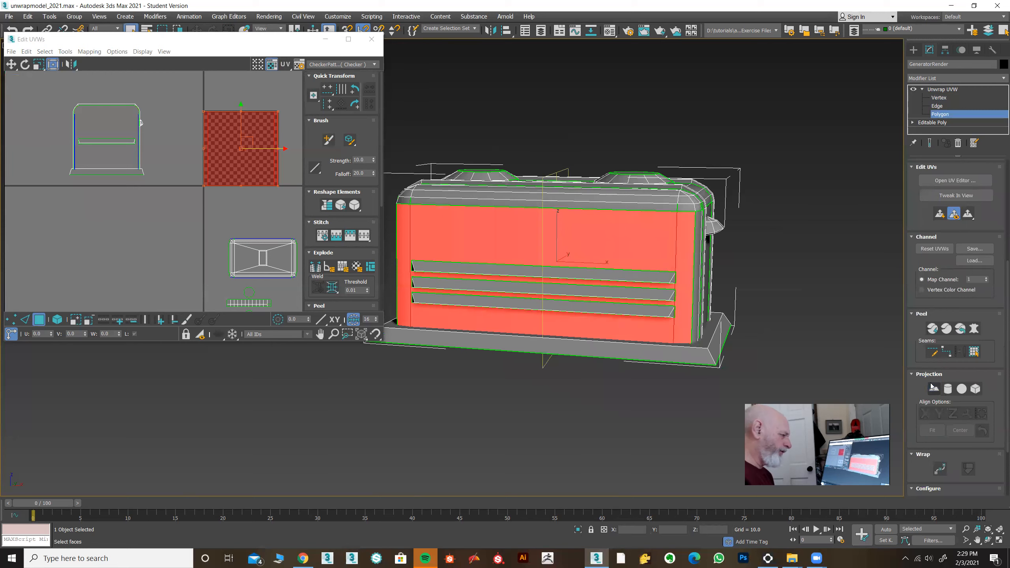
Step: Move the long-side UV shell out of the checker tile to the empty area beside the rectangular top shell
middle_click_drag(216, 237, 89, 220)
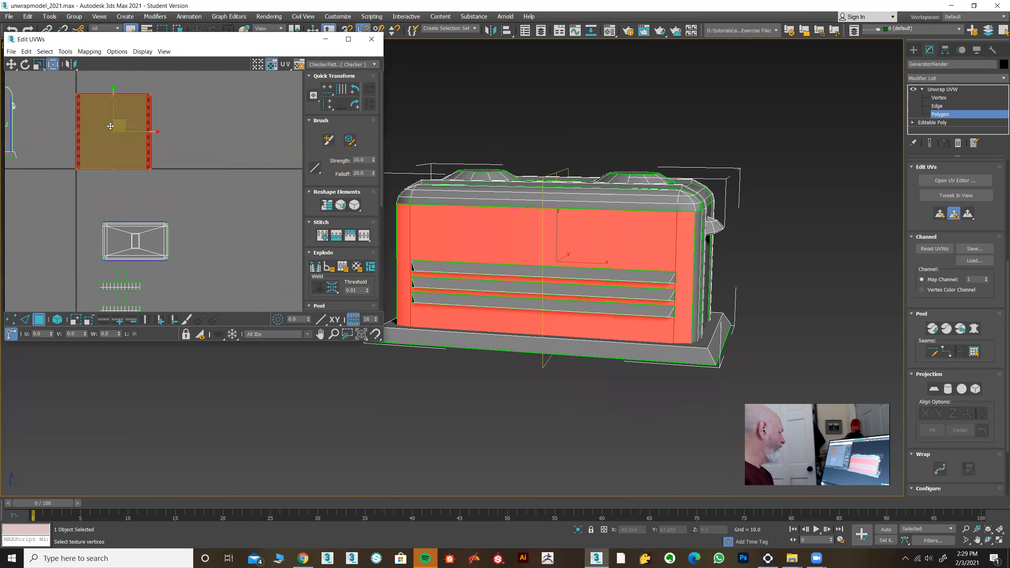
left_click_drag(122, 120, 235, 237)
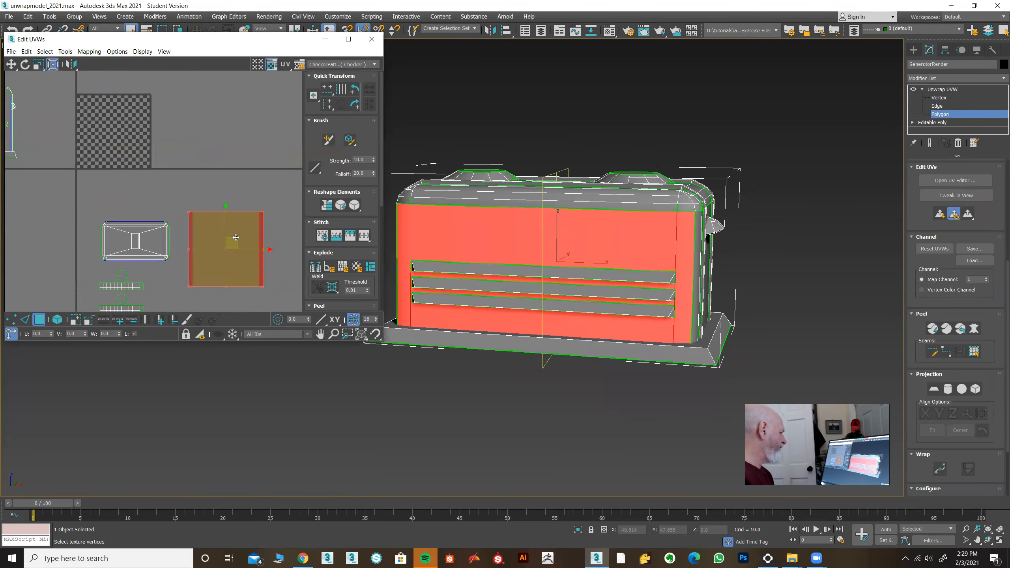
scroll(119, 172, "down", 3)
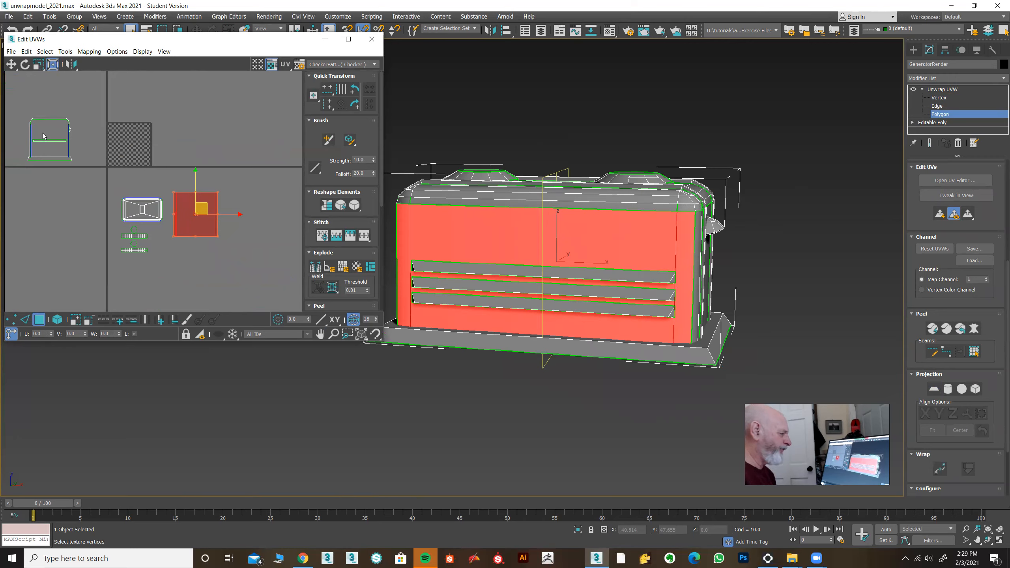
scroll(150, 180, "up", 3)
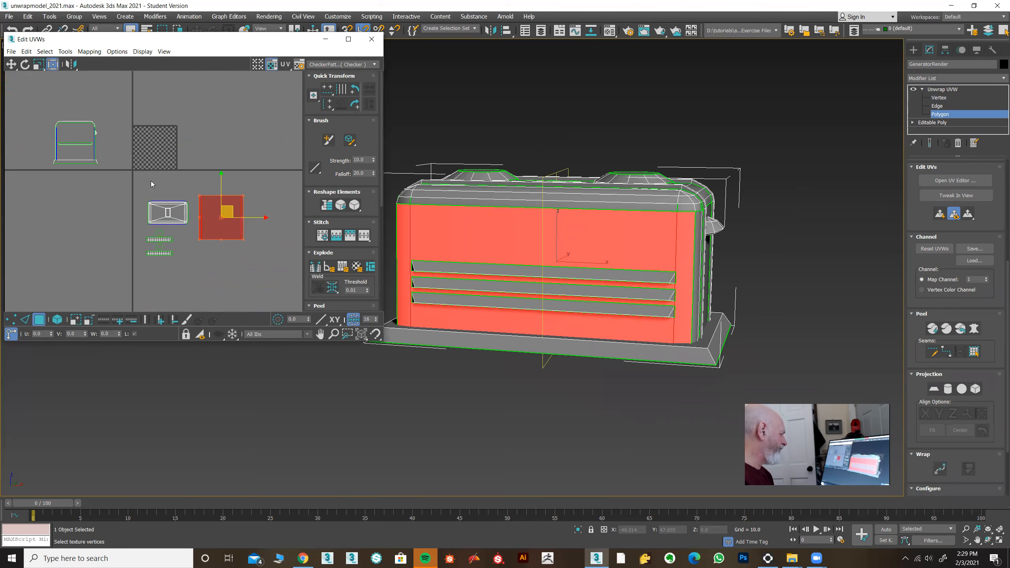
left_click(224, 219)
scroll(224, 220, "up", 1)
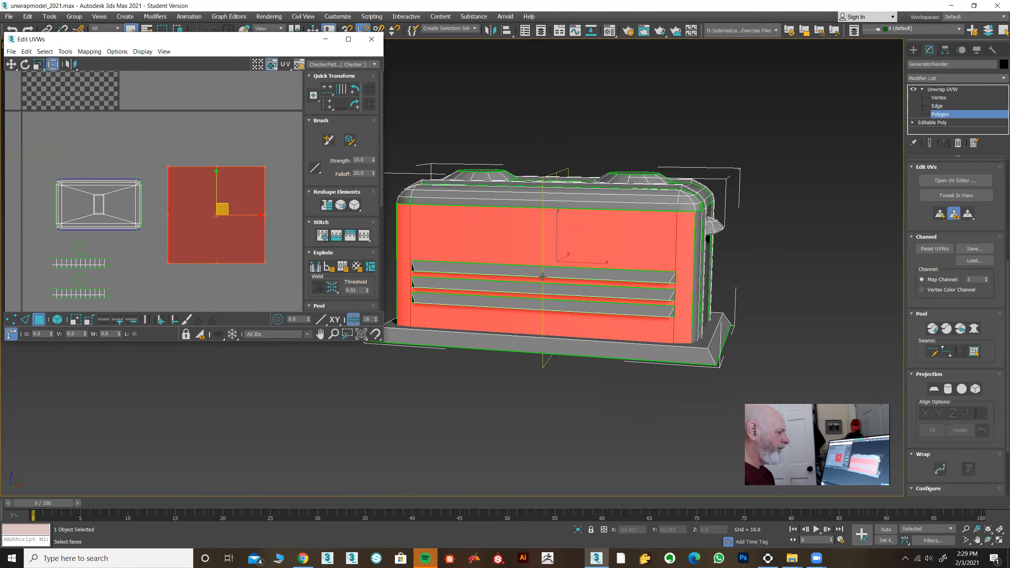
Step: Display the CheckerPattern texture on the model and inspect the checkers on its front and end faces
left_click(343, 64)
left_click(340, 77)
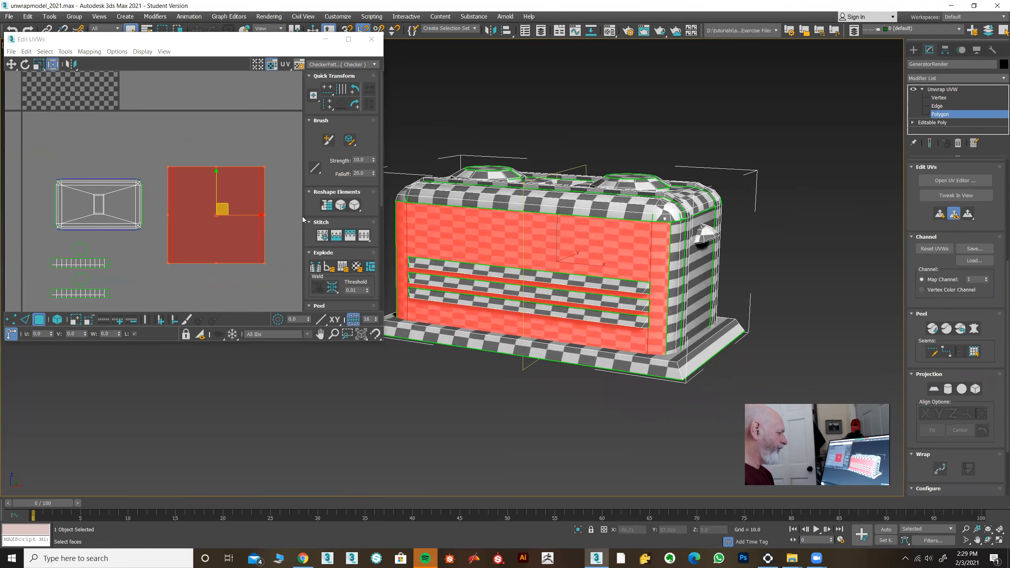
mouse_move(566, 260)
middle_mouse_down("alt")
mouse_move(553, 272)
mouse_move(554, 258)
middle_mouse_up("alt")
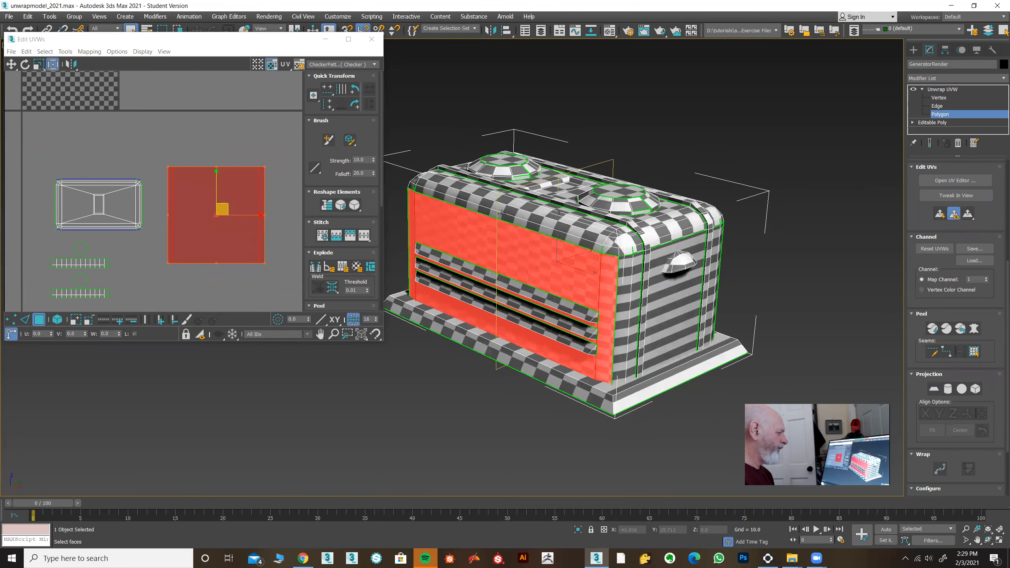
middle_click_drag(604, 174, 873, 370, "alt")
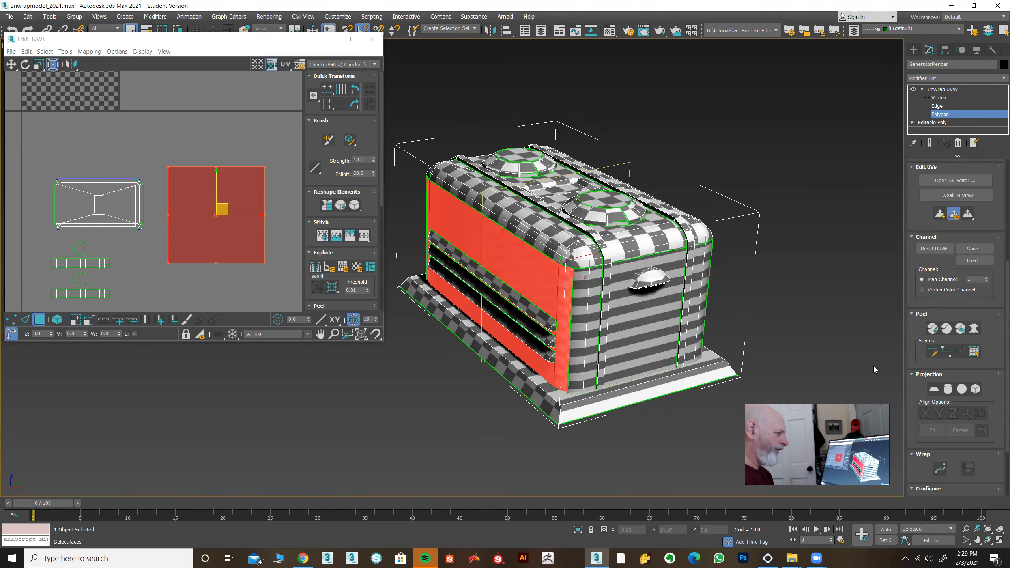
Step: Reapply the planar projection to the long sides and move their UV shell beside the rectangular top shell
left_click(935, 389)
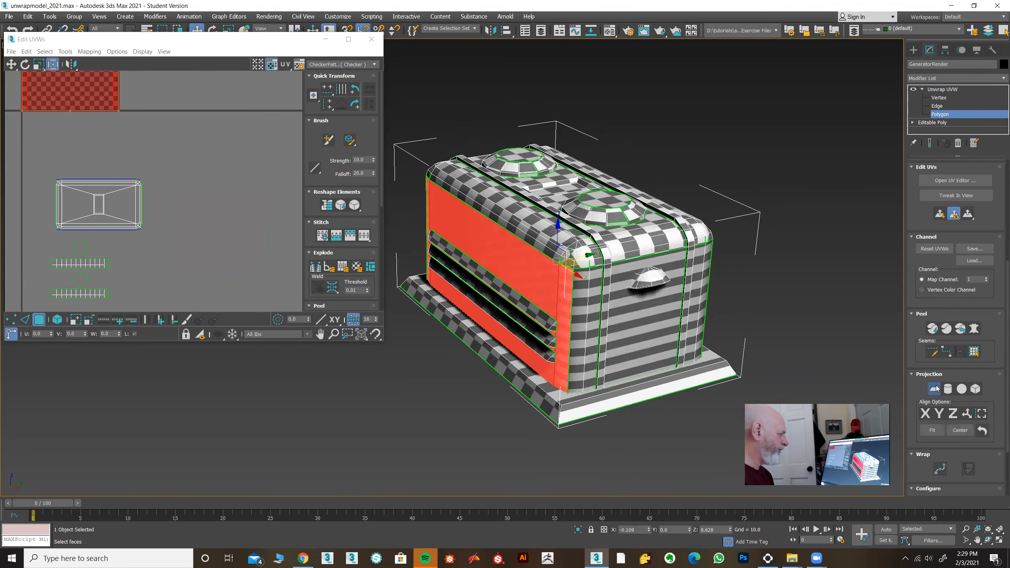
left_click(935, 389)
middle_click_drag(184, 229, 199, 230)
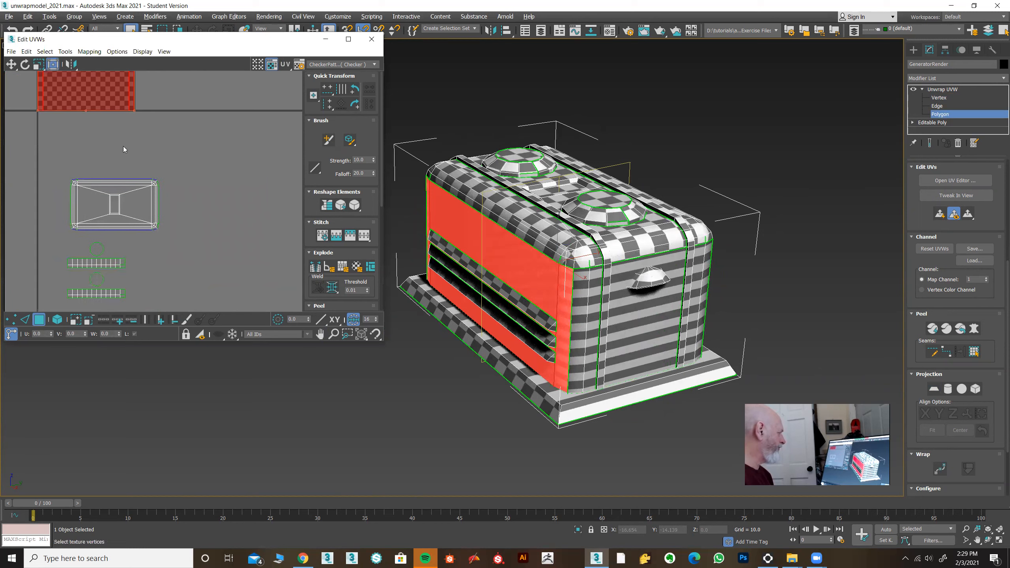
left_click_drag(108, 93, 258, 258)
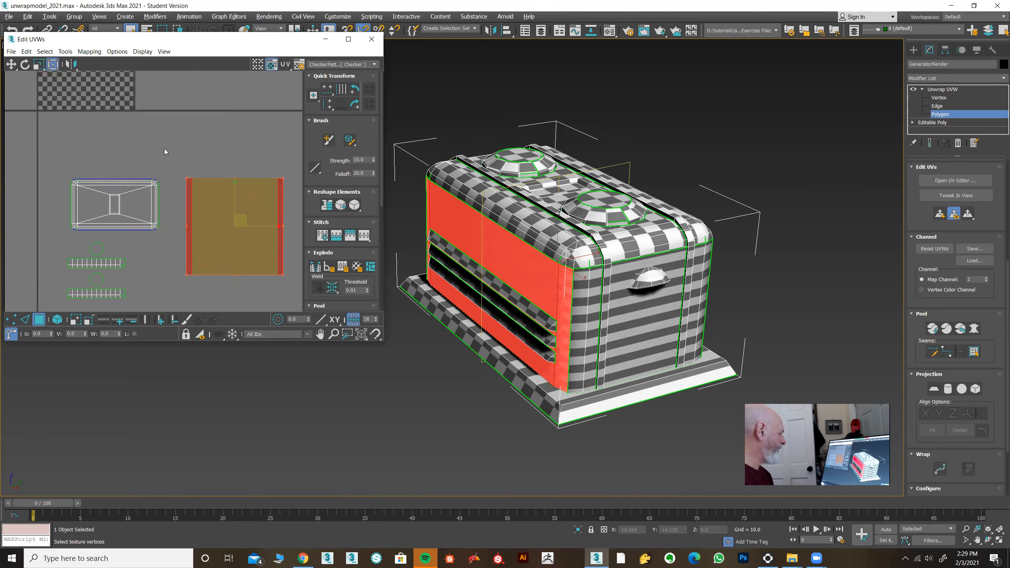
Step: Squash the long-side shell vertically in two passes, the second to about 80.5%, to make the checkers on the side panels square
left_click_drag(44, 66, 42, 90)
left_click_drag(239, 204, 240, 245)
middle_click_drag(612, 255, 699, 241, "alt")
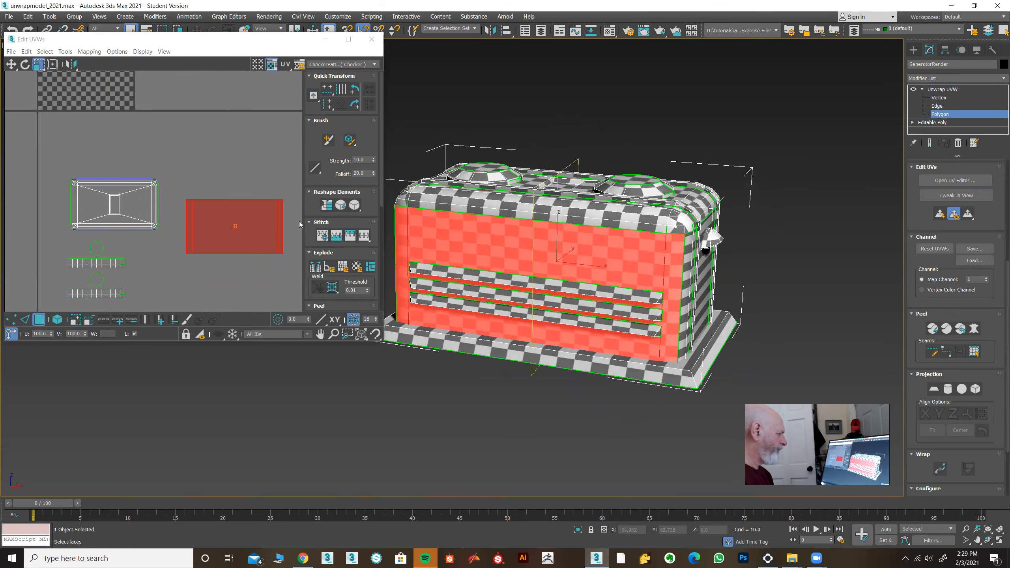
left_click_drag(238, 219, 237, 234)
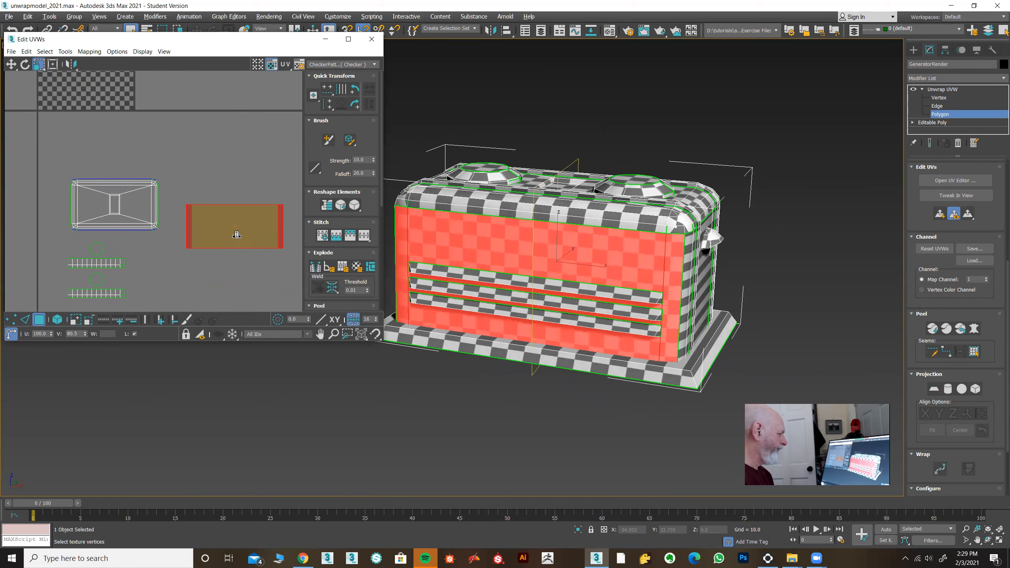
Step: Place the long-side shell directly above the rectangular top shell and scale it down uniformly to about the same width
left_click(11, 64)
left_click_drag(231, 209, 108, 136)
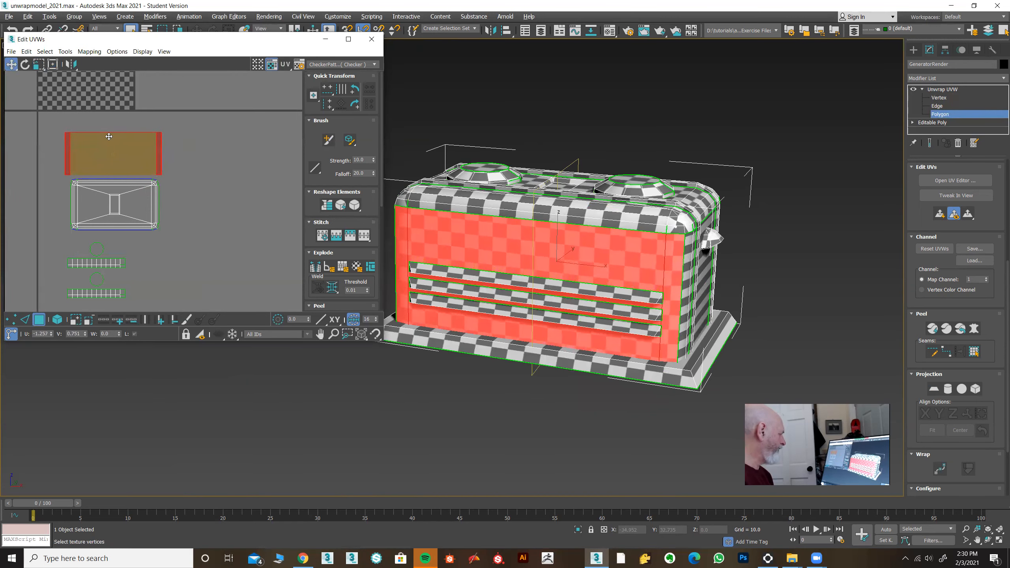
middle_click_drag(172, 157, 151, 153)
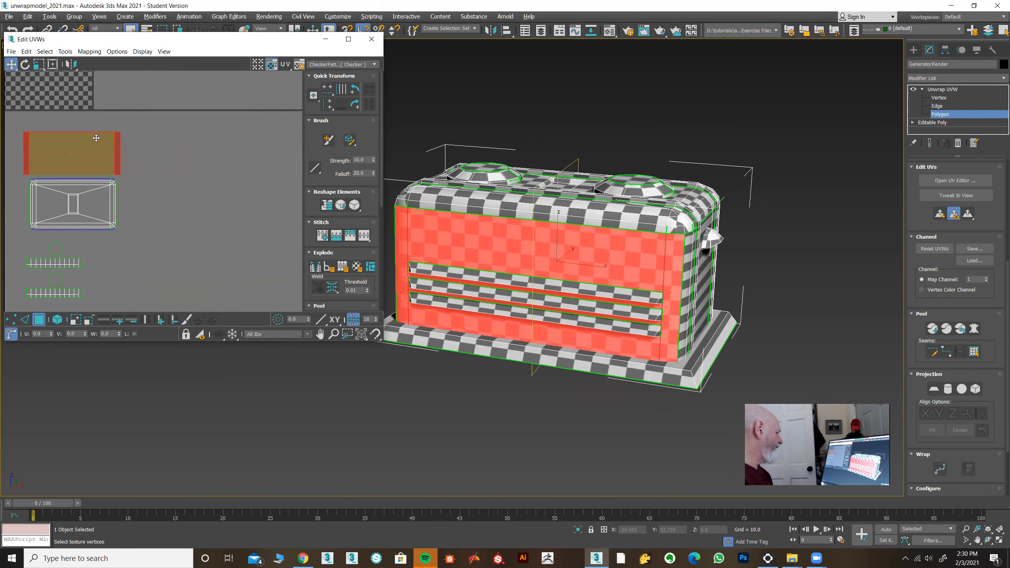
left_click_drag(37, 67, 42, 47)
left_click_drag(64, 136, 86, 146)
left_click(11, 64)
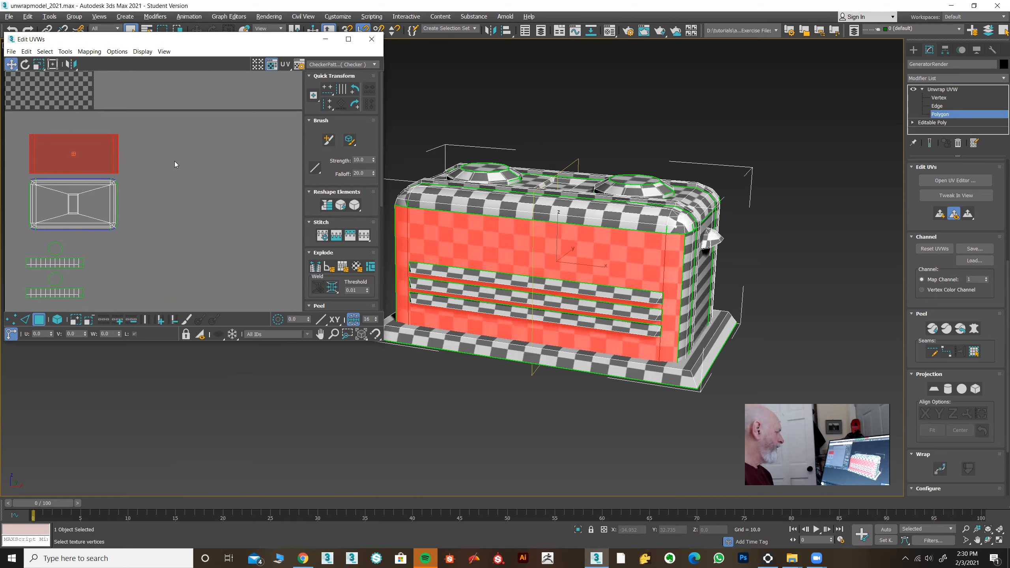
Step: Move the long-side shell down into the empty area beside the other shells
middle_click_drag(672, 235, 604, 232, "alt")
left_click_drag(93, 148, 198, 261)
middle_click_drag(231, 227, 214, 174)
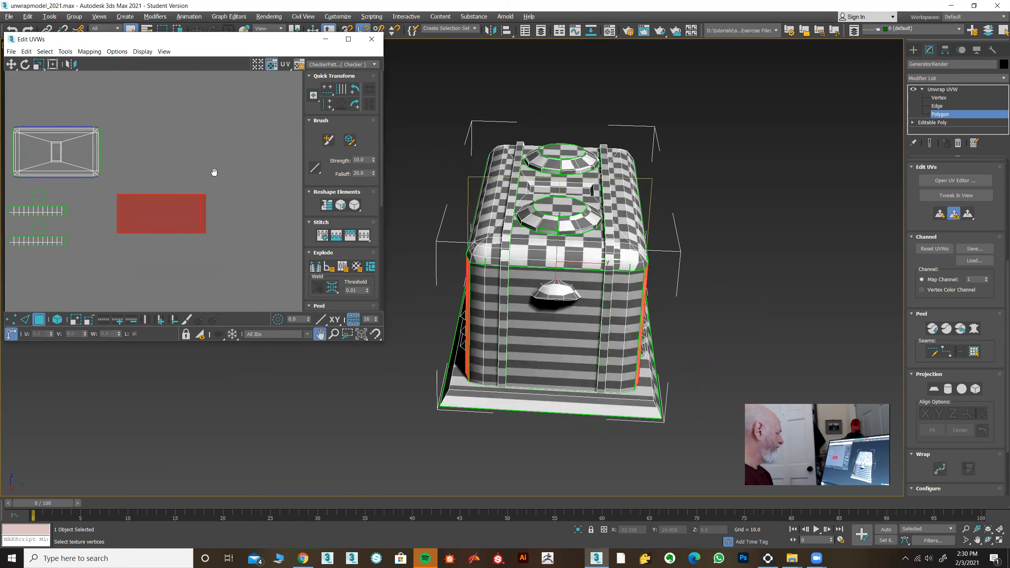
Step: Select one long side's panel and both edge strips in the overlapping shell, and move them up about 0.43 in V above the other side
middle_click_drag(523, 255, 621, 261, "alt")
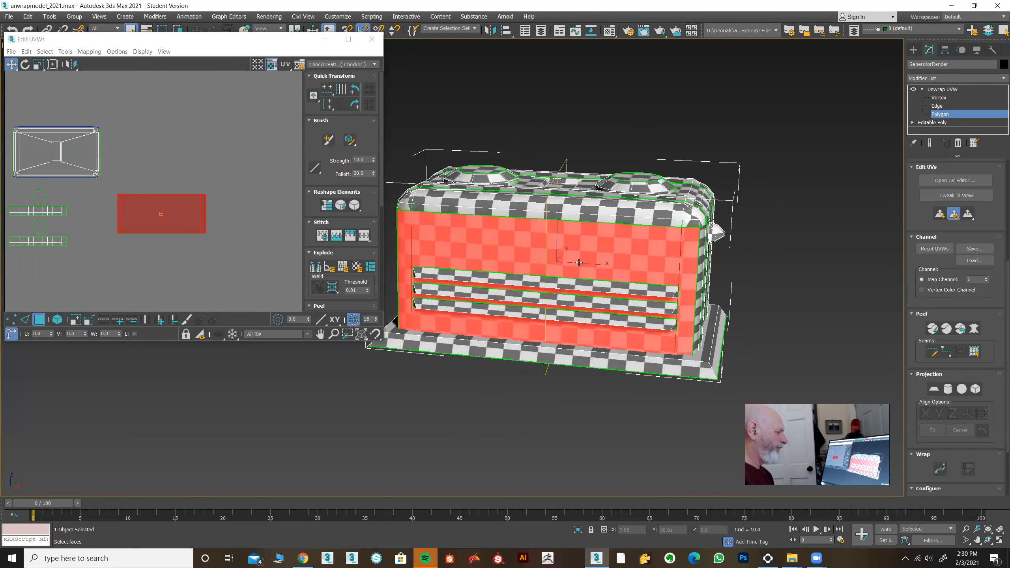
middle_click_drag(681, 270, 604, 258, "alt")
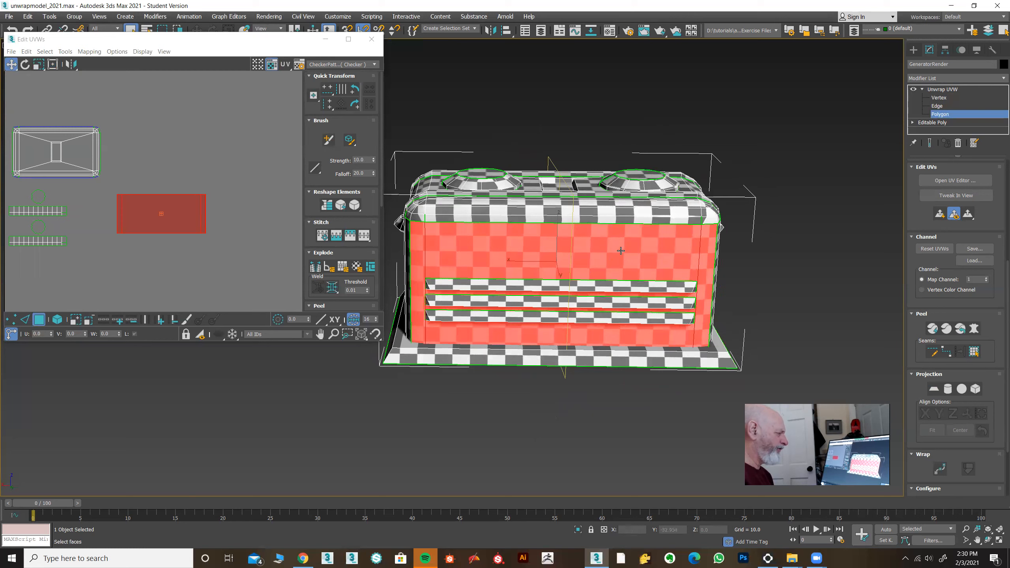
left_click(242, 261)
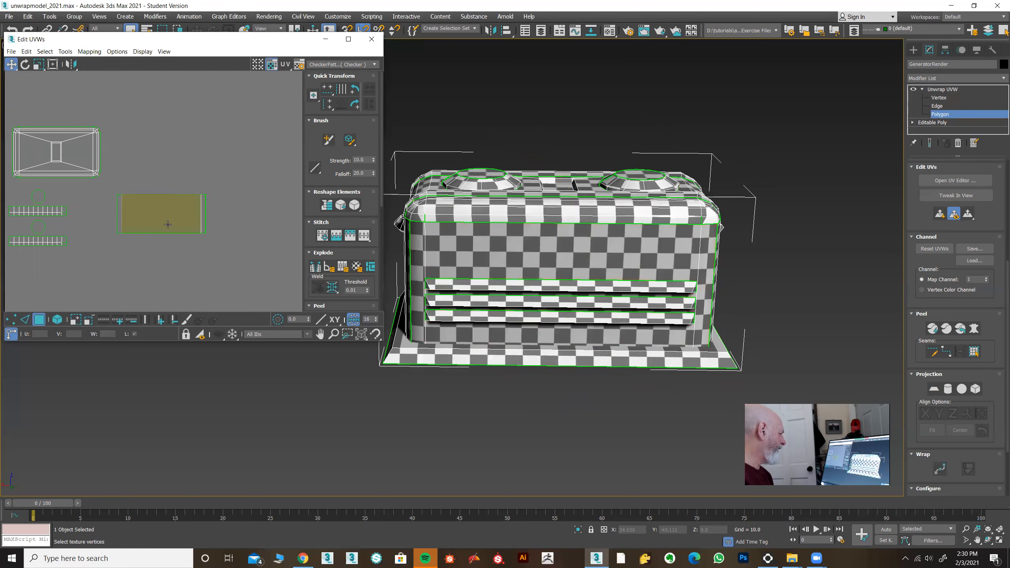
left_click(119, 210, "ctrl")
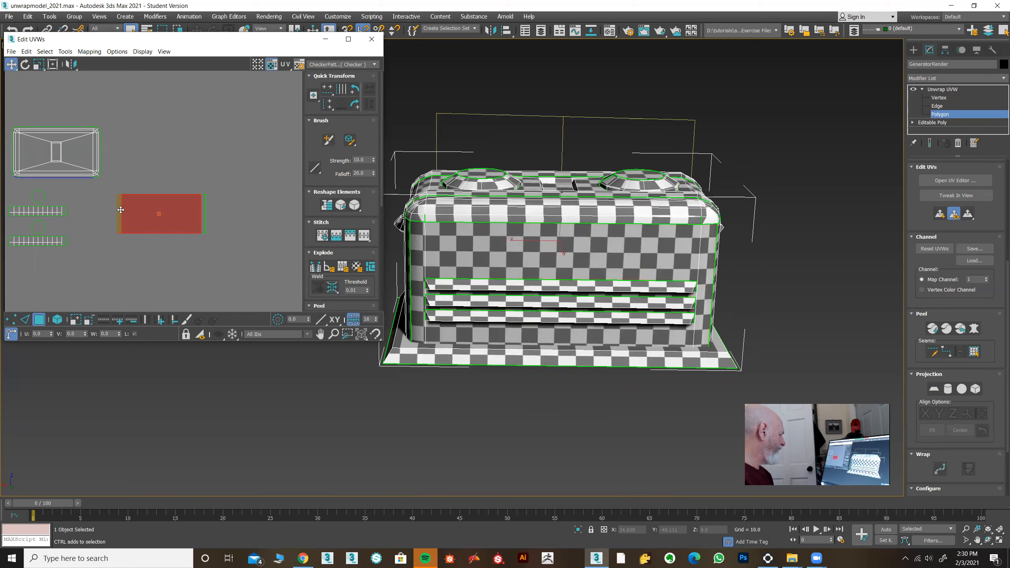
left_click(203, 214, "ctrl")
middle_click_drag(478, 272, 610, 277, "alt")
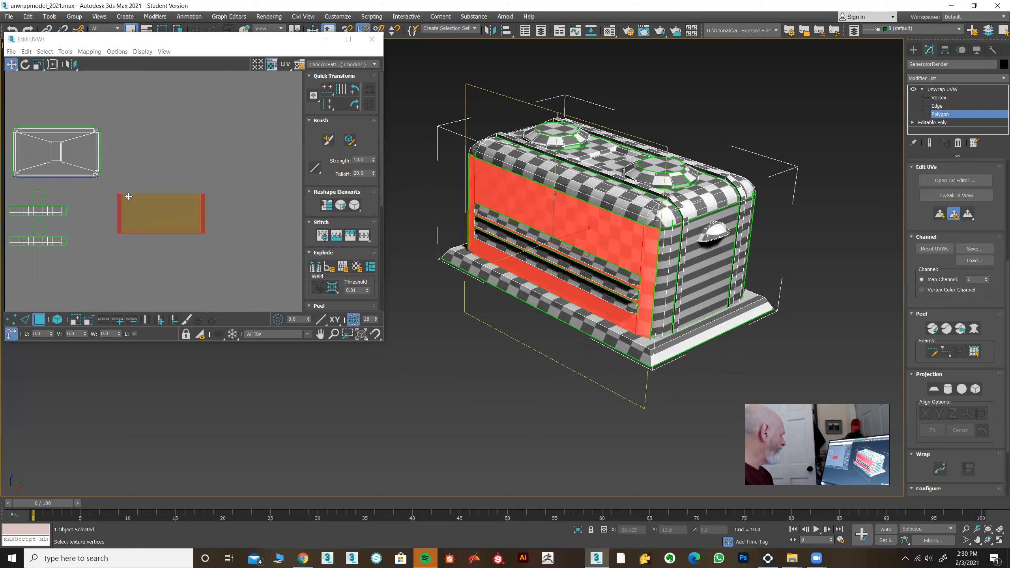
left_click_drag(127, 195, 136, 157)
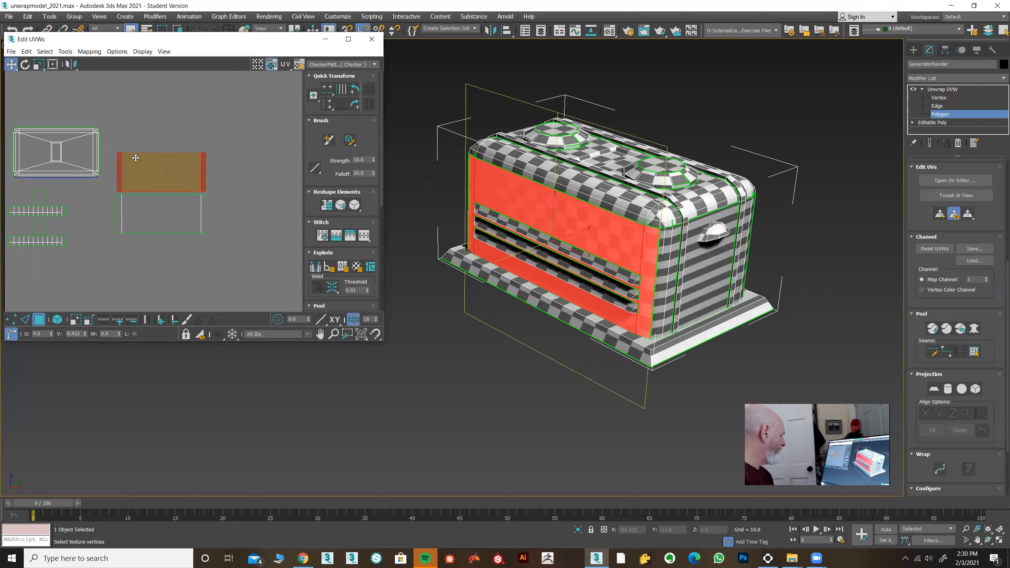
Step: Clear the selection, and select the panels of both short ends together with the vertical corner edge strips on either side
left_click(259, 236)
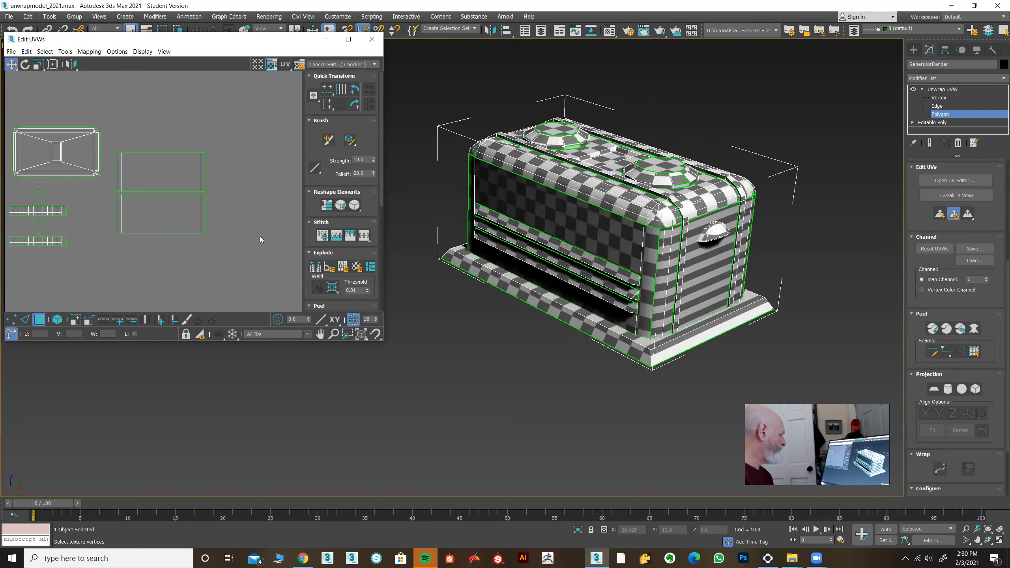
left_click(702, 268)
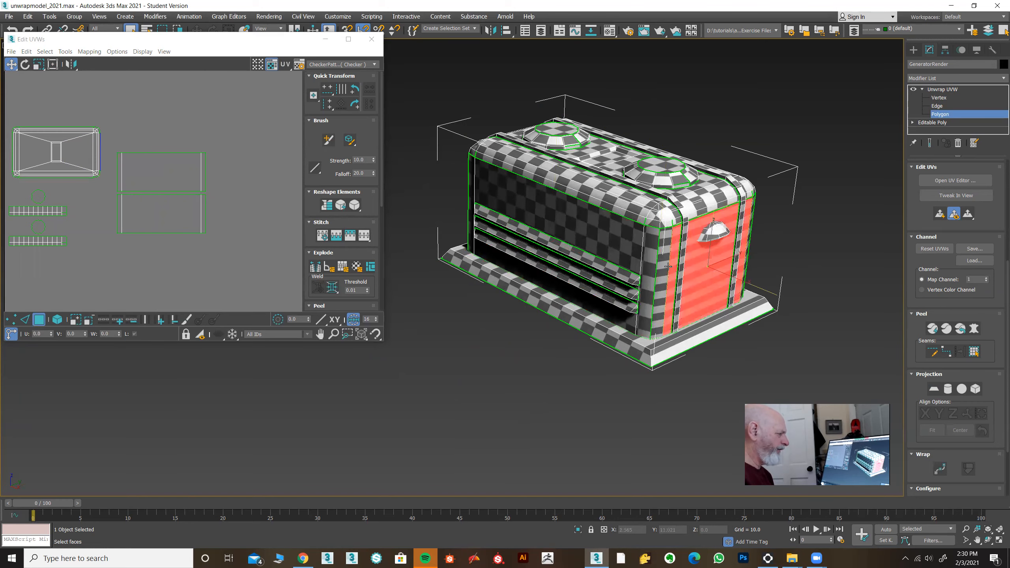
middle_click_drag(668, 267, 753, 261, "alt")
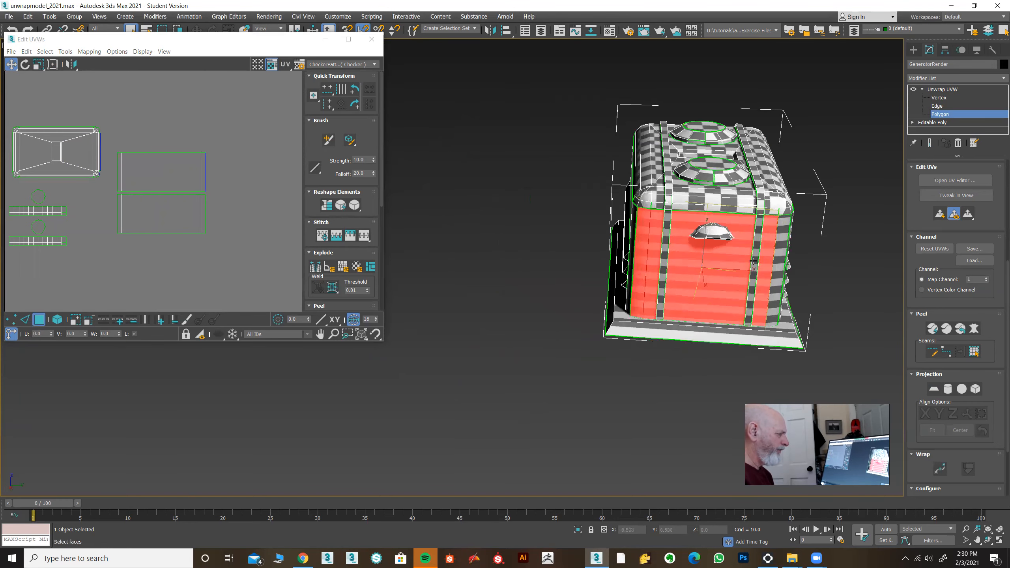
left_click(781, 256, "ctrl")
middle_click_drag(533, 266, 670, 262, "alt")
left_click(573, 323, "ctrl")
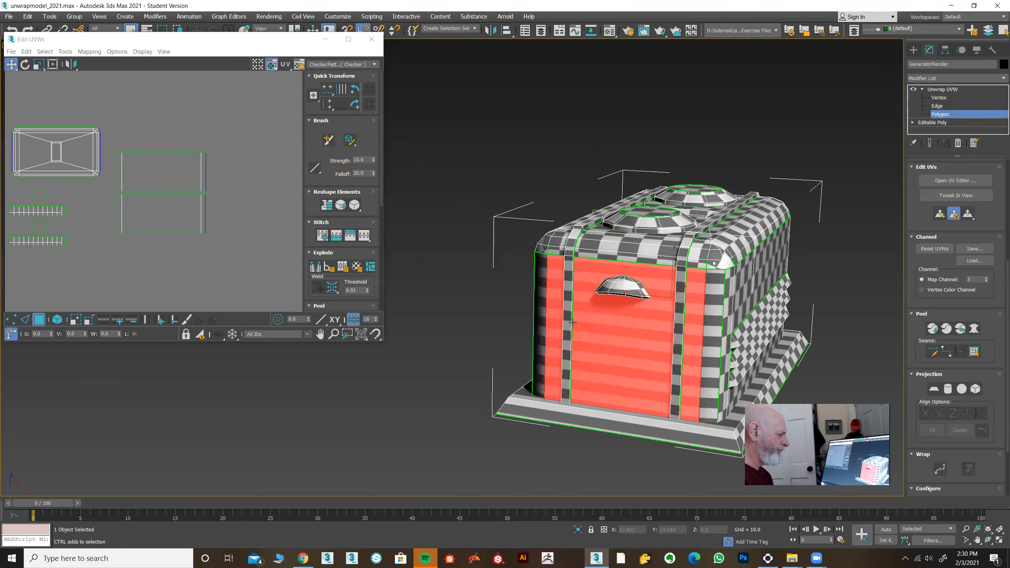
left_click(540, 322, "ctrl")
left_click(707, 318, "ctrl")
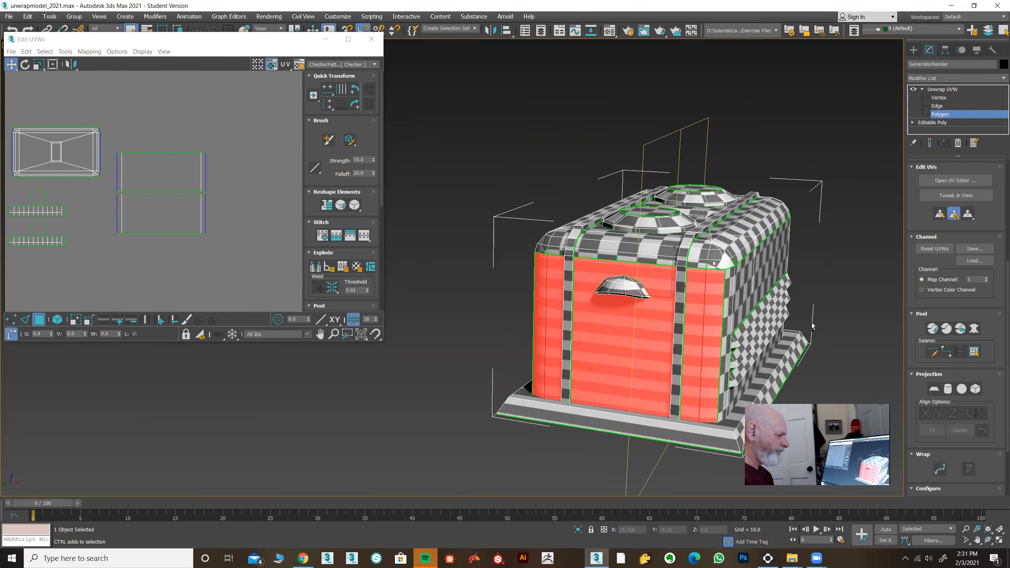
Step: Planar-map the selected short-end panels and strips, trying the Y alignment before settling on the X axis
left_click(939, 392)
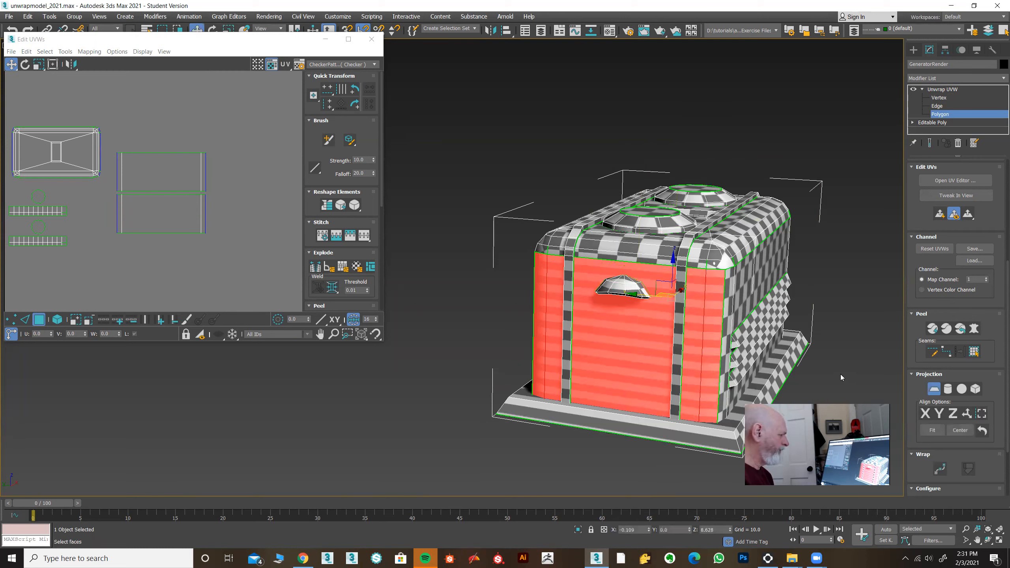
left_click(938, 414)
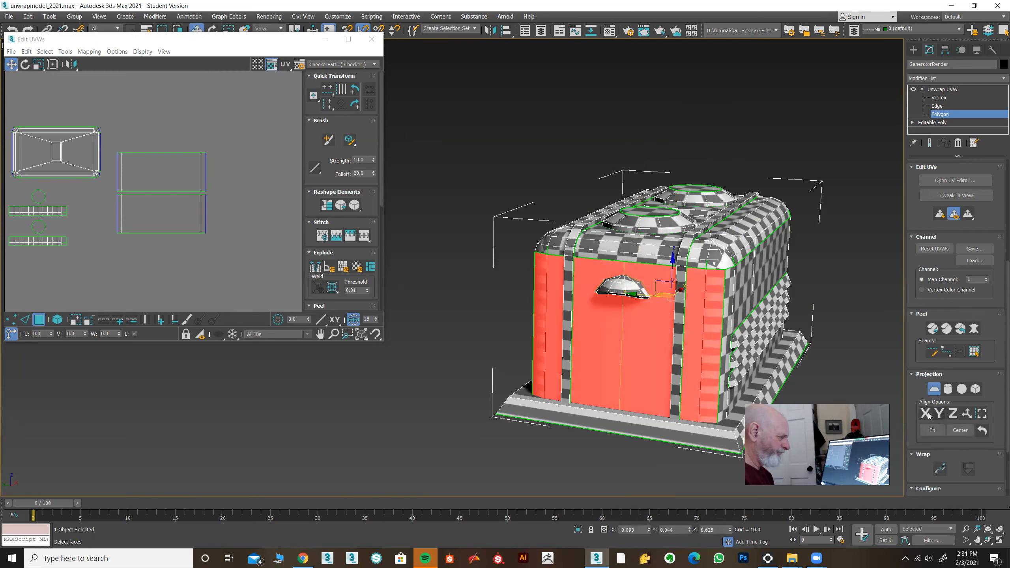
left_click(925, 414)
scroll(199, 264, "down", 5)
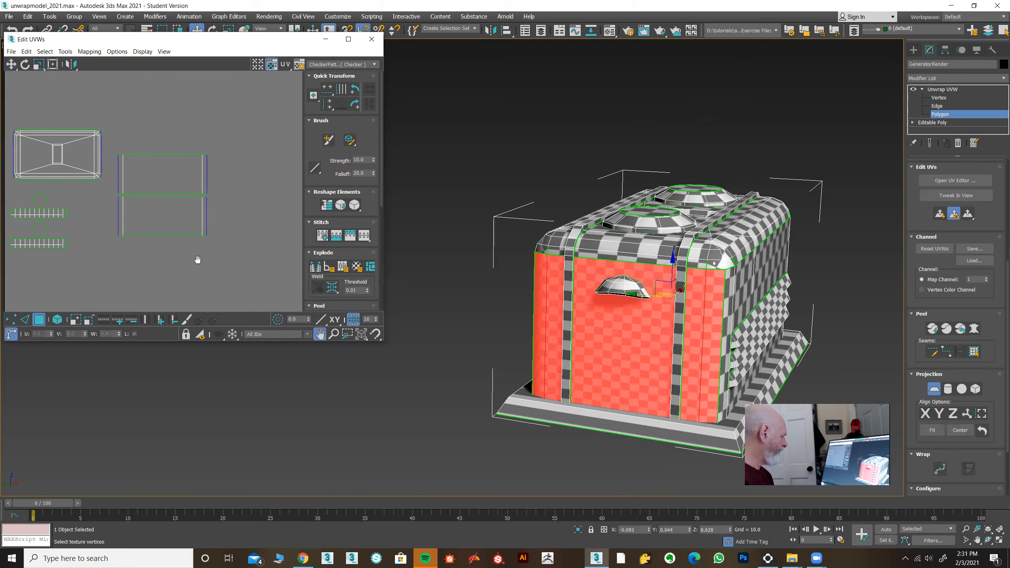
left_click(933, 389)
Step: Move the short-end shell off the other shells into the empty area beside the two long-side shells
left_click_drag(121, 127, 203, 303)
middle_click_drag(256, 247, 256, 177)
scroll(273, 211, "up", 2)
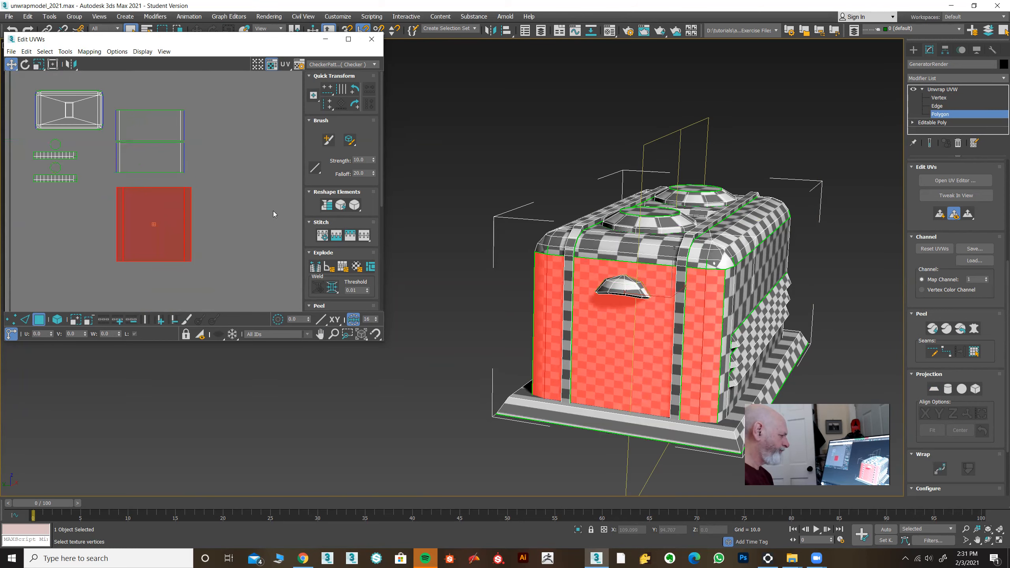
middle_click_drag(517, 326, 640, 311, "alt")
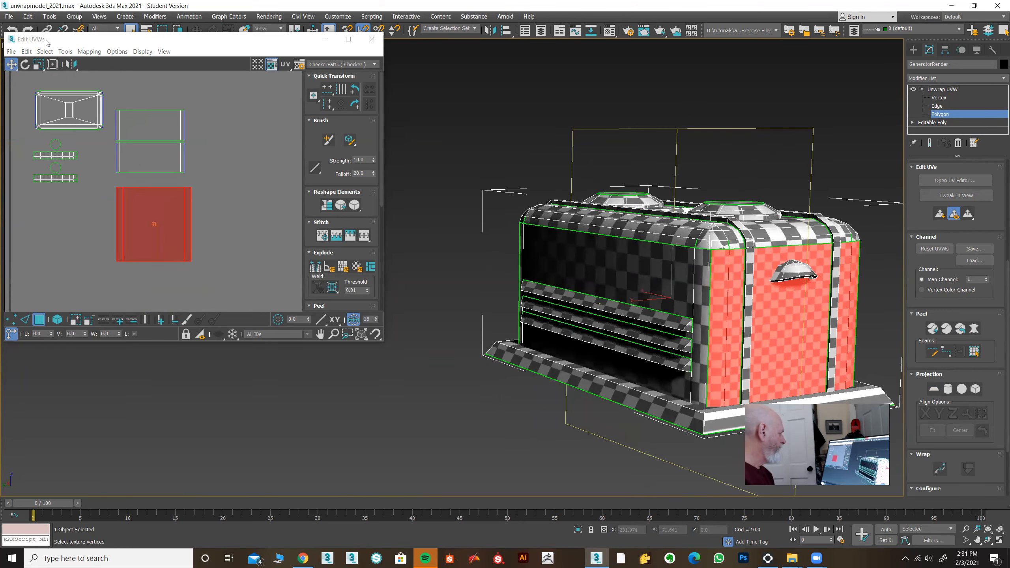
left_click_drag(38, 64, 39, 92)
middle_click_drag(131, 185, 110, 194)
left_click_drag(152, 224, 231, 162)
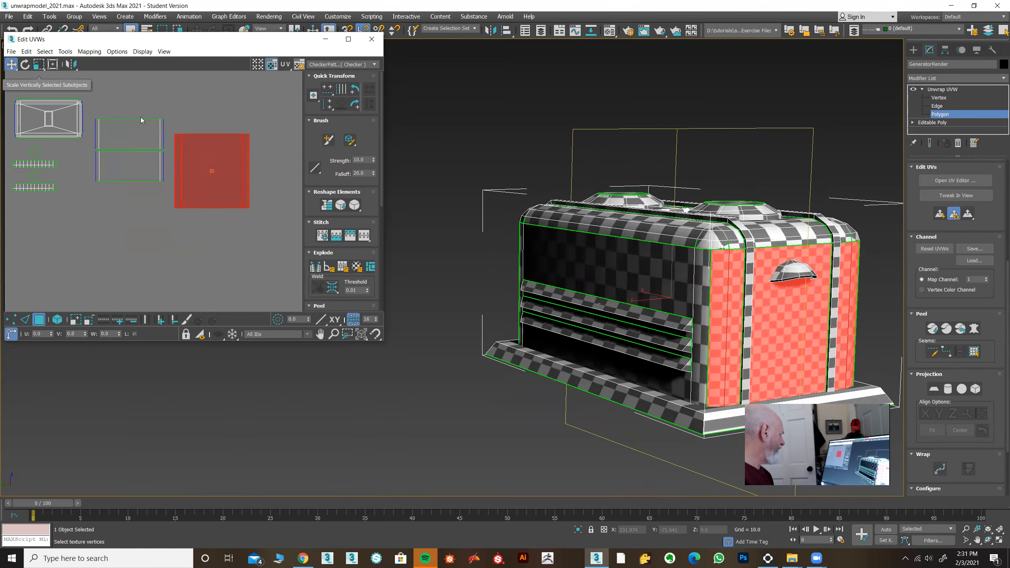
Step: Scale the short-end shell vertically in two passes, squashing it and stretching it back to about 154%
left_click(38, 64)
left_click_drag(202, 172, 187, 196)
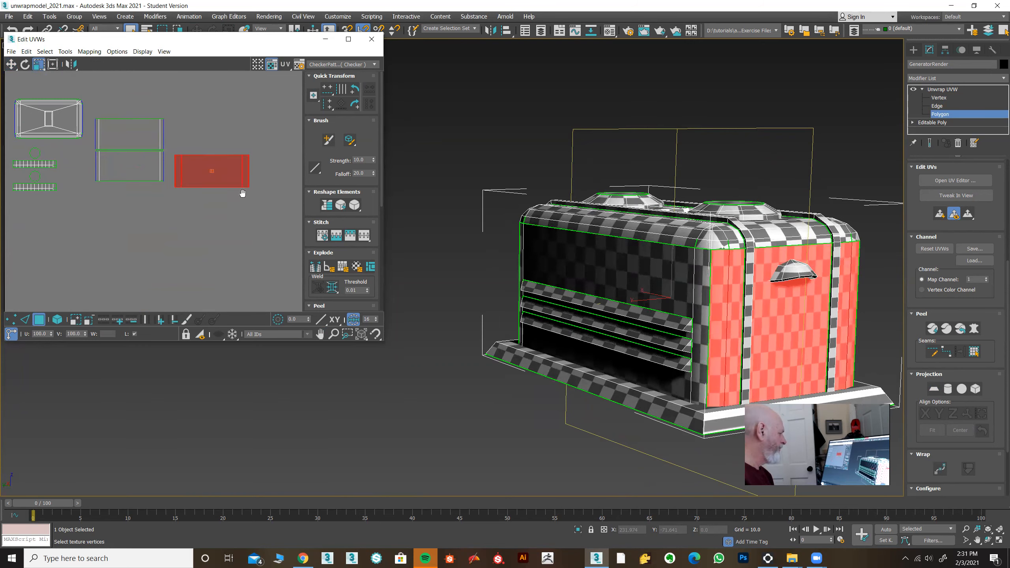
middle_click_drag(242, 194, 240, 197)
left_click_drag(198, 178, 201, 169)
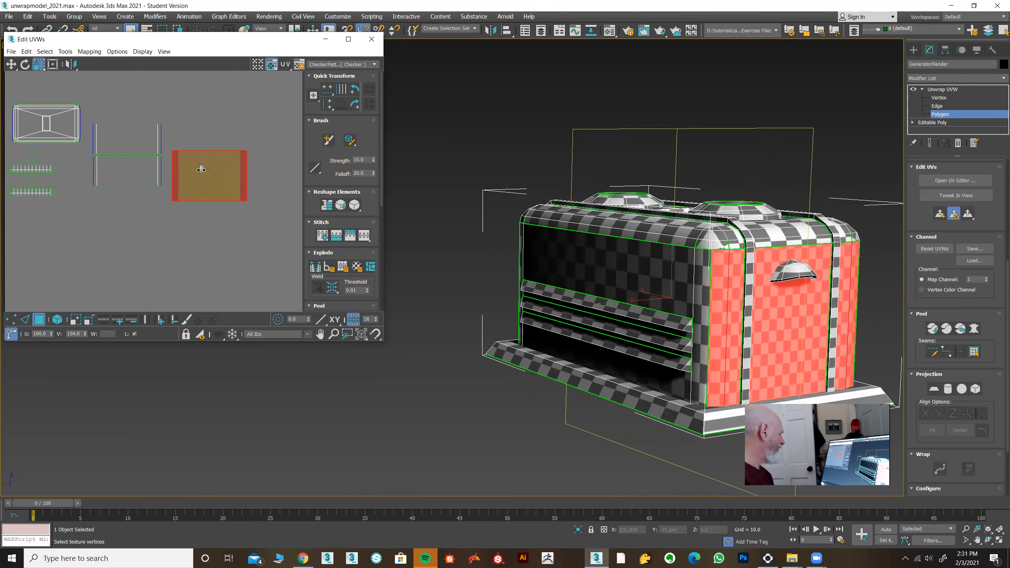
Step: Scale the short-end shell down uniformly to the lower long-side shell's height and place it level beside that shell
left_click(38, 64)
left_click_drag(40, 58, 40, 40)
left_click_drag(190, 164, 191, 195)
scroll(143, 174, "up", 3)
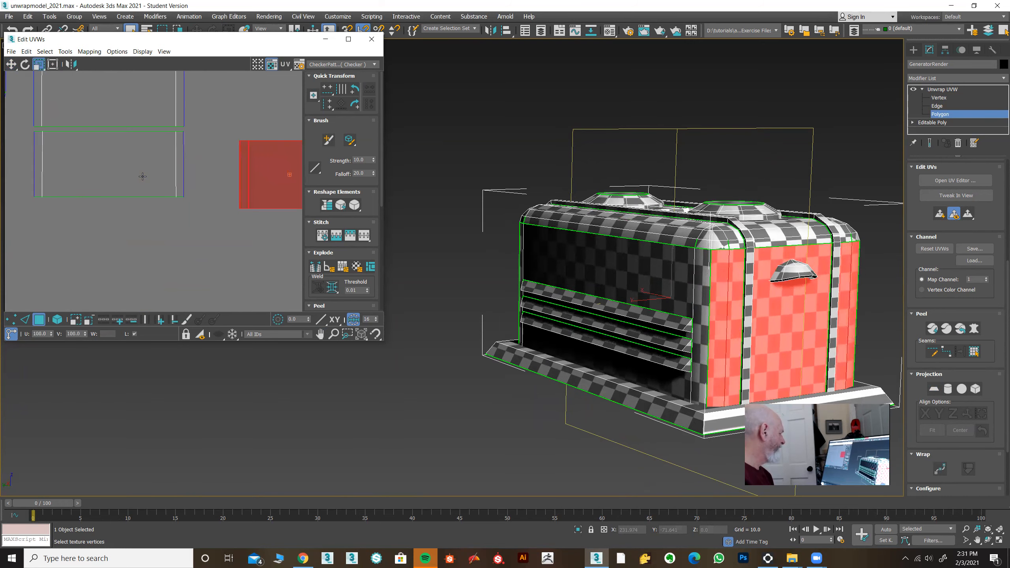
left_click(12, 64)
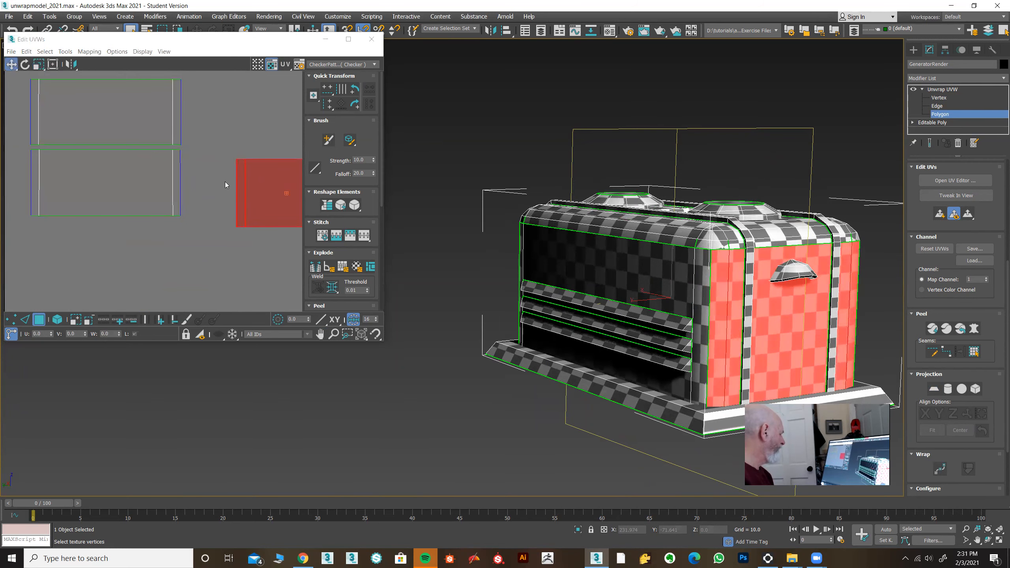
mouse_move(253, 169)
left_mouse_down()
mouse_move(194, 159)
mouse_move(235, 173)
left_mouse_up()
Step: Narrow the short-end shell horizontally until its checkers are square, and compare the pattern with the long side
left_click(42, 67)
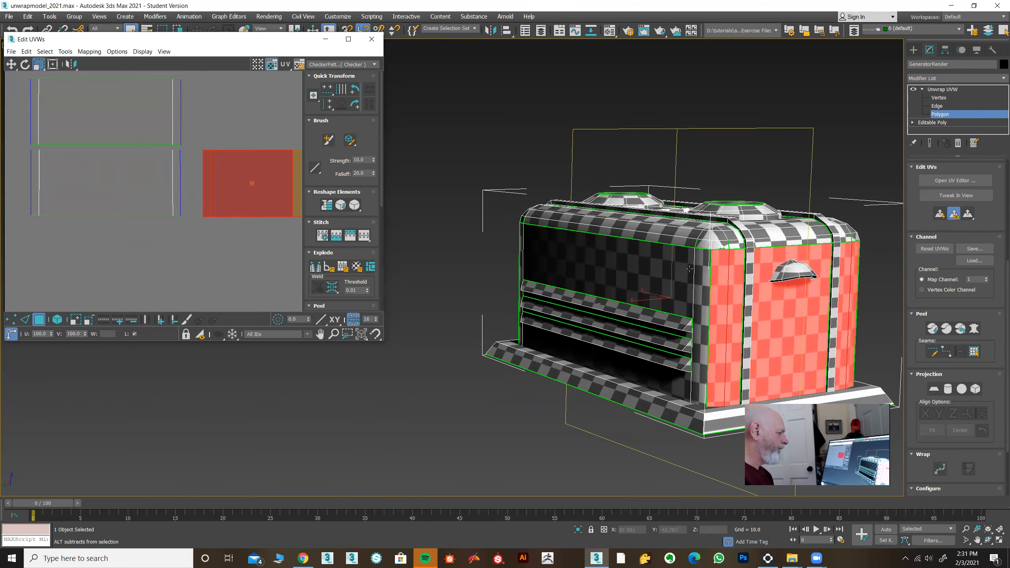
left_click_drag(38, 64, 41, 90)
left_click_drag(243, 165, 243, 157)
middle_click_drag(707, 217, 589, 217, "alt")
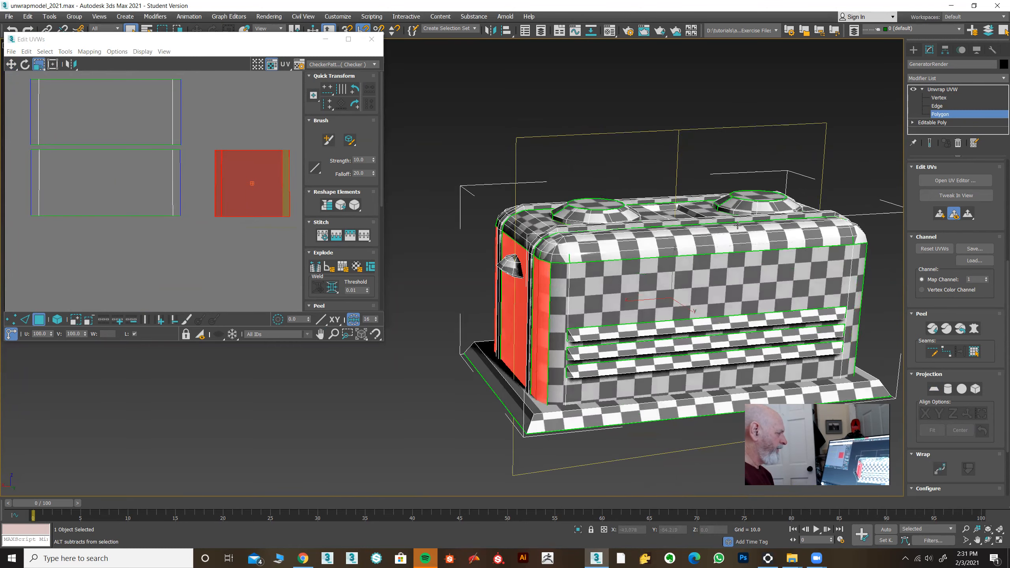
middle_click_drag(239, 235, 228, 244)
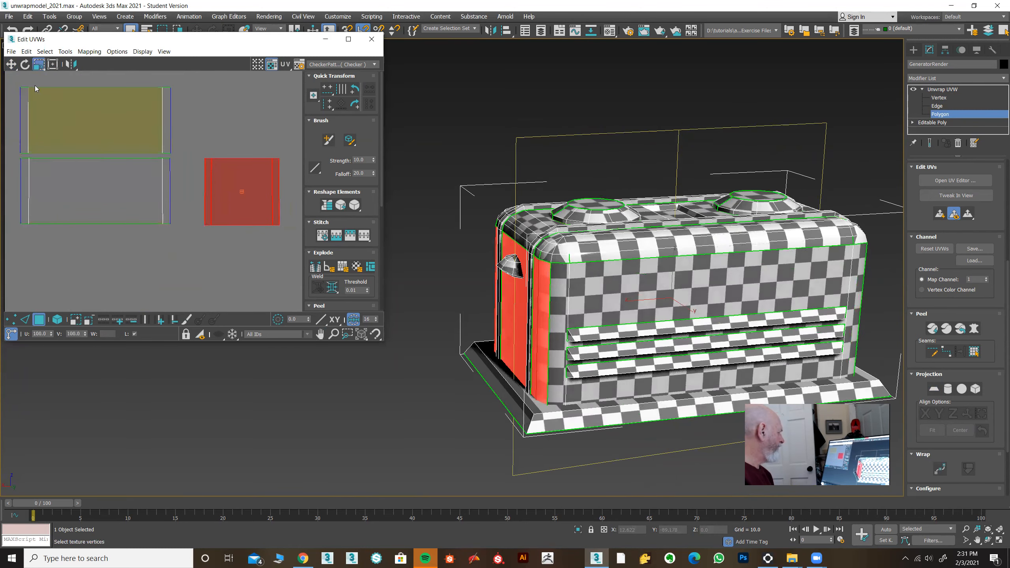
Step: Try to move one short end's panel and edge strips up out of the overlapping shell, and undo the move
left_click(11, 68)
left_click(208, 118)
left_click(209, 176)
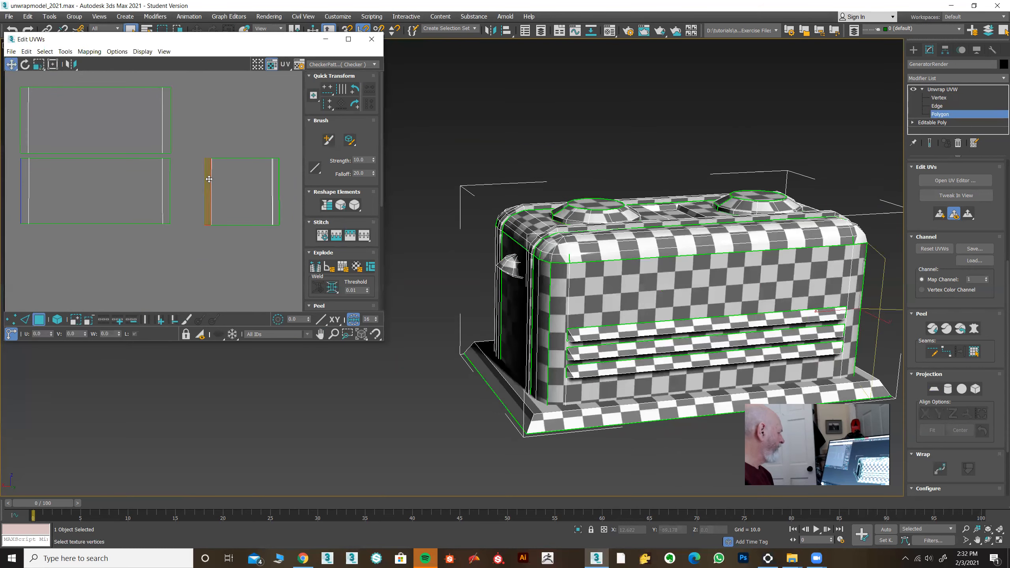
left_click(233, 181, "ctrl")
left_click(277, 185, "ctrl")
left_click_drag(247, 175, 247, 169)
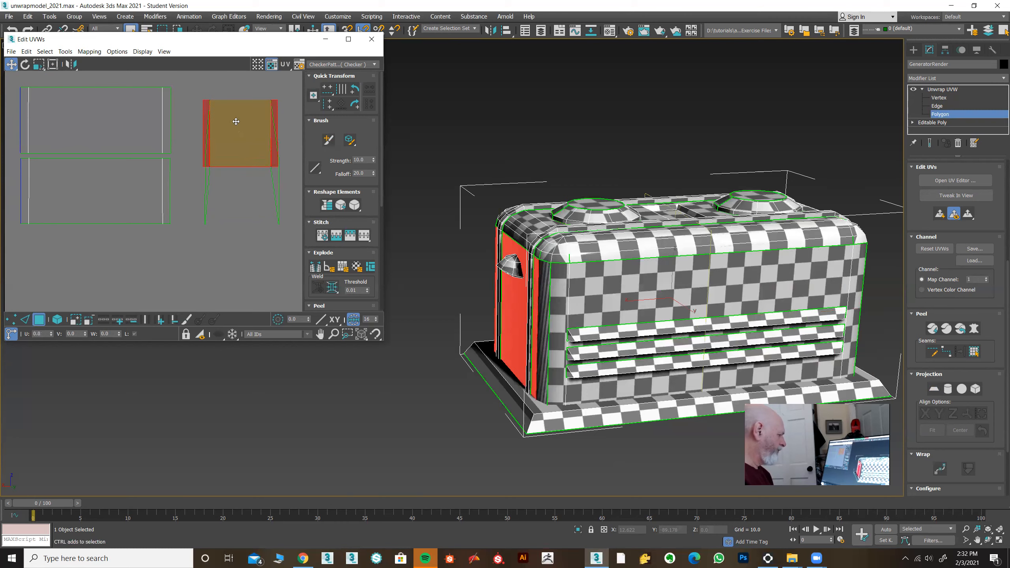
key("ctrl+z")
Step: Select one short end's panels and both corner edge strips on the model, and move them up about 0.43 in V above the other end
left_click(483, 221)
middle_click_drag(439, 298, 567, 311, "alt")
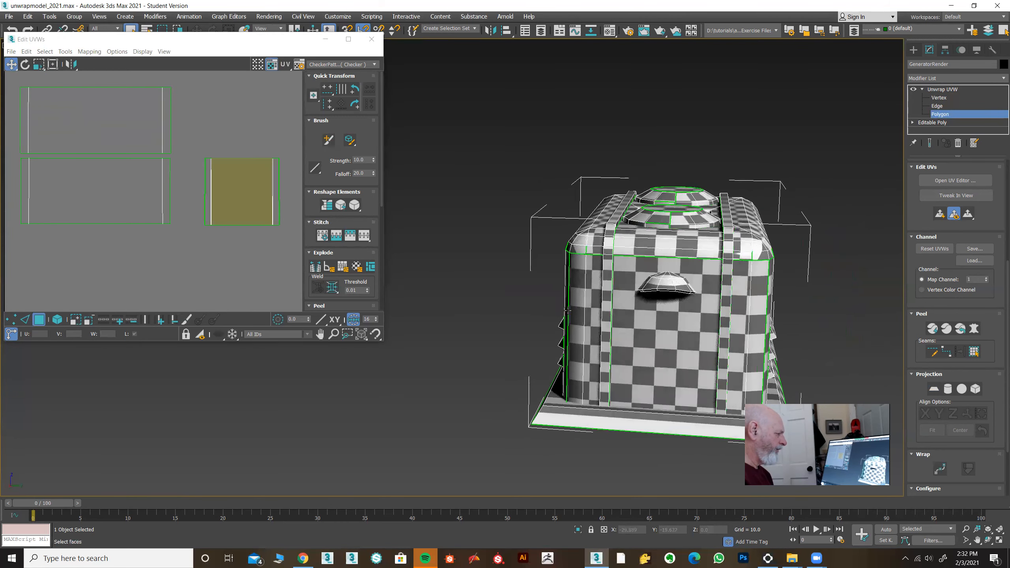
left_click(630, 314)
left_click(584, 311, "ctrl")
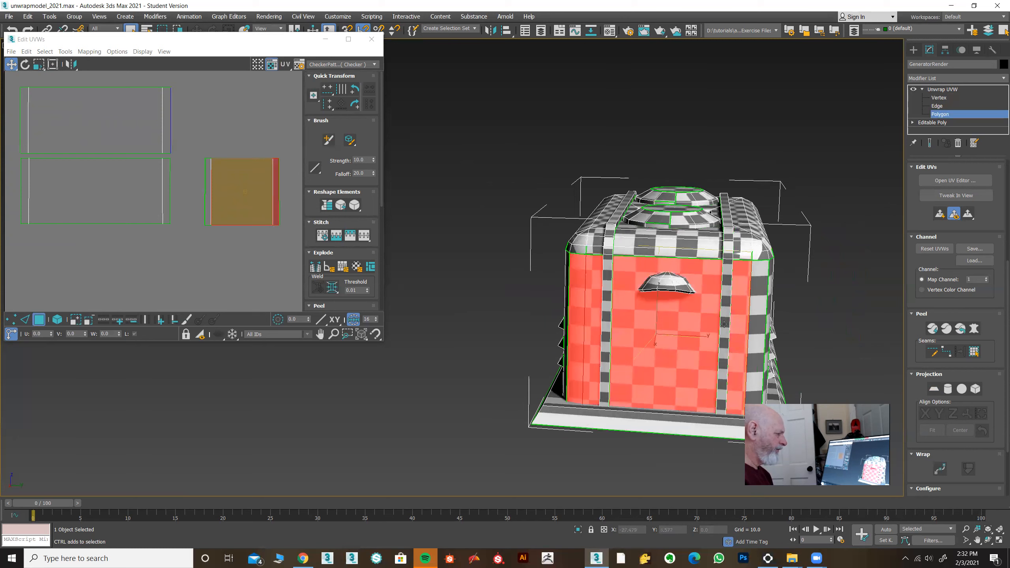
left_click(747, 322, "ctrl")
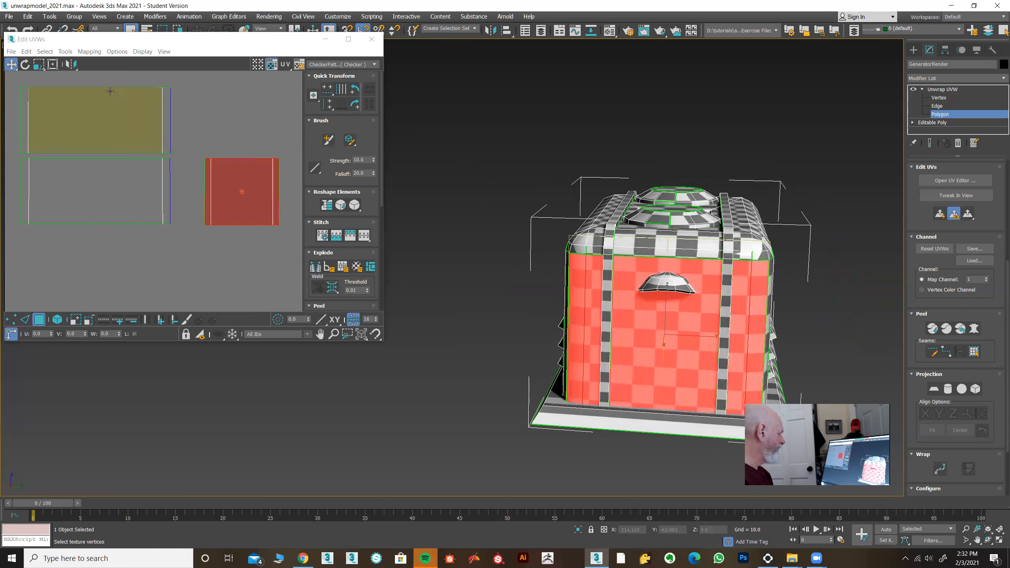
left_click_drag(249, 175, 249, 105)
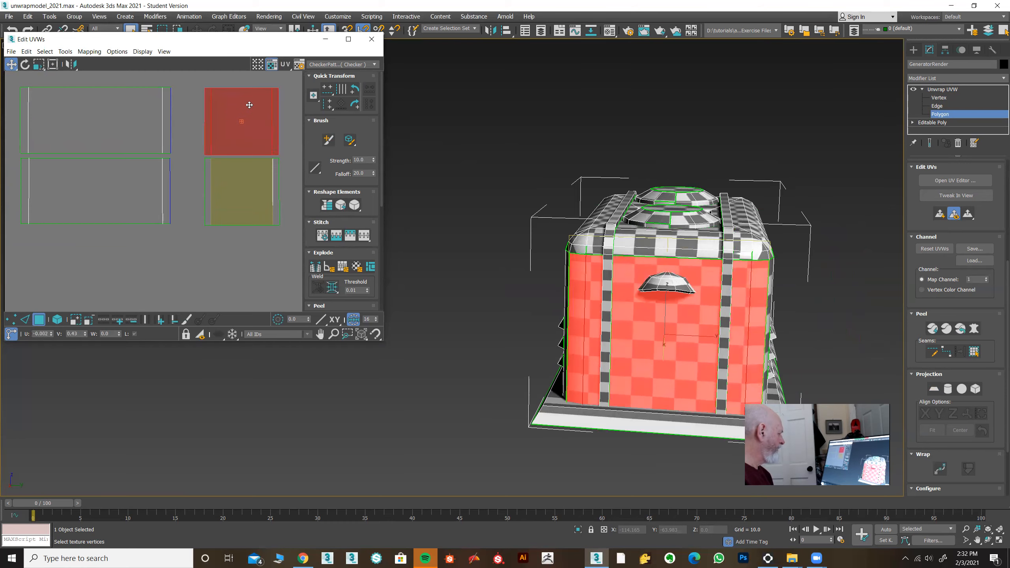
left_click(232, 265)
Step: Turn on selection by element and select the whole raised trim band on the near side of the generator
scroll(236, 264, "down", 2)
middle_click_drag(502, 296, 477, 249, "alt")
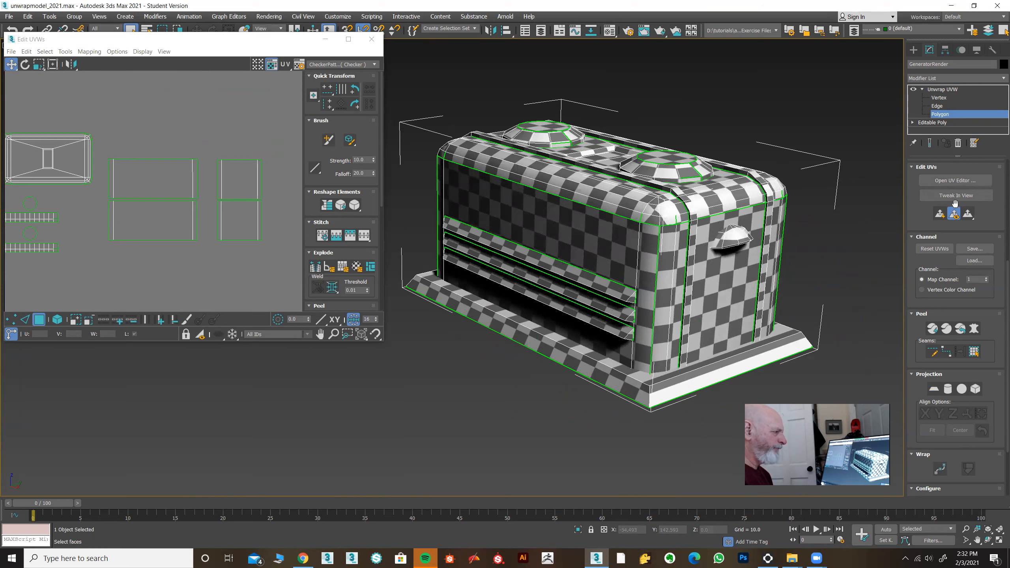
scroll(910, 180, "up", 5)
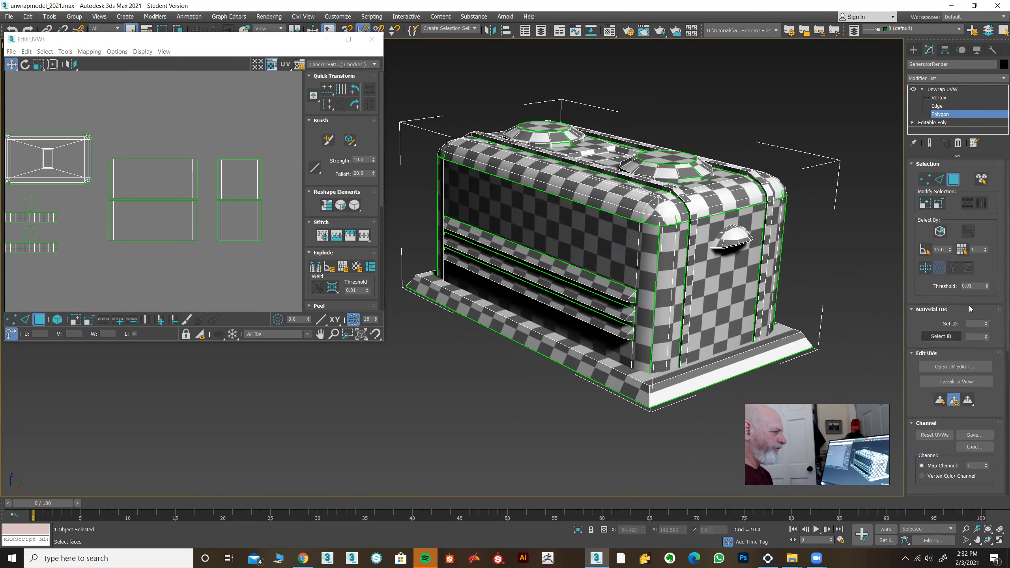
left_click(980, 180)
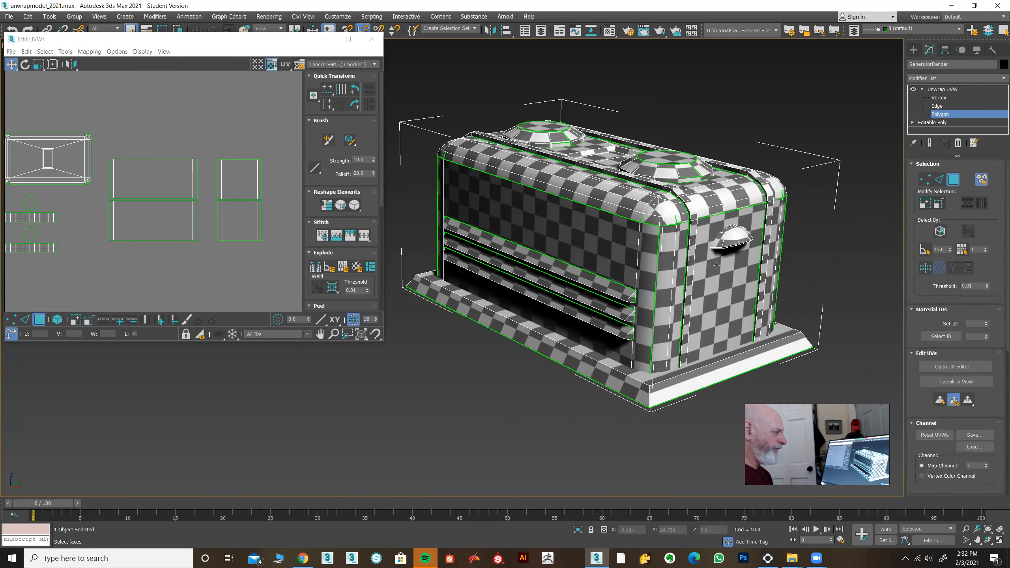
left_click(694, 217)
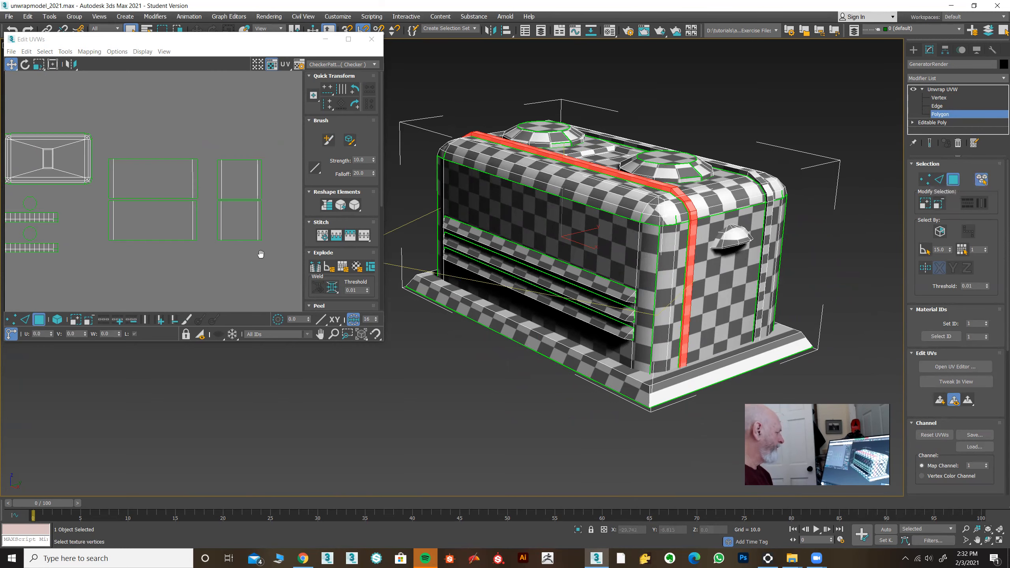
Step: Run a Pelt Map simulation on the selected trim band and commit the result
scroll(238, 255, "down", 3)
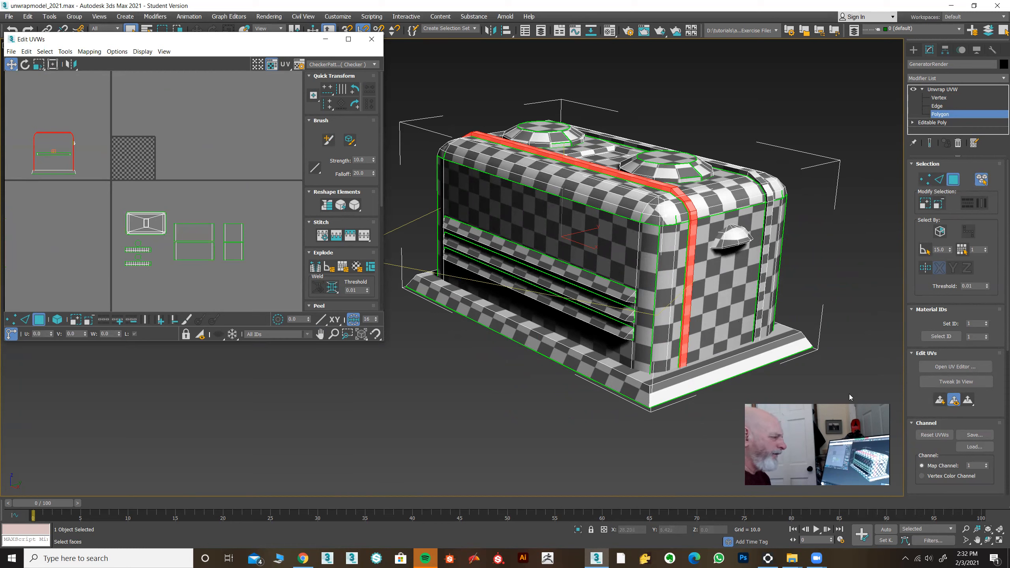
scroll(911, 399, "down", 5)
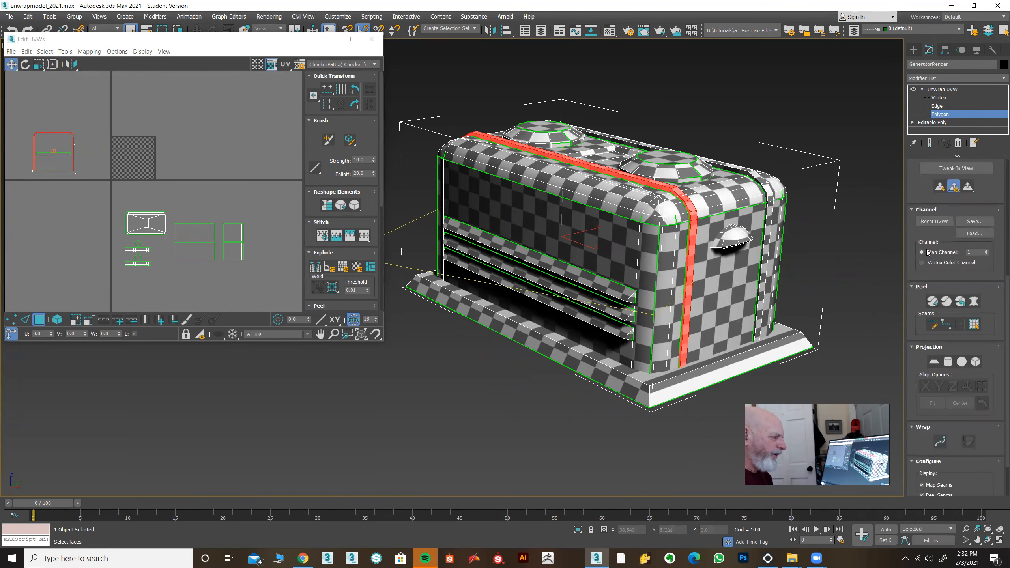
left_click(972, 303)
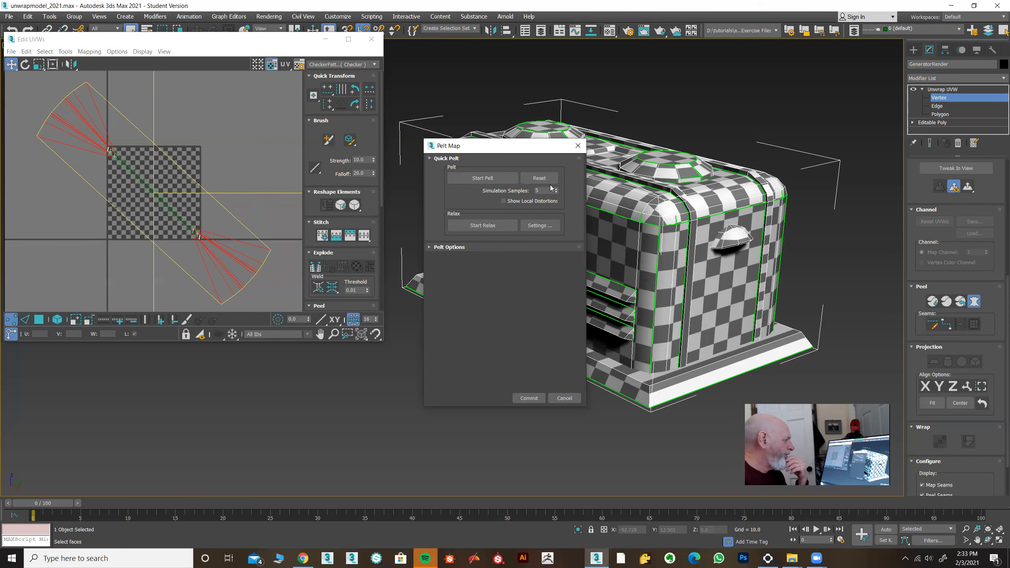
left_click(493, 179)
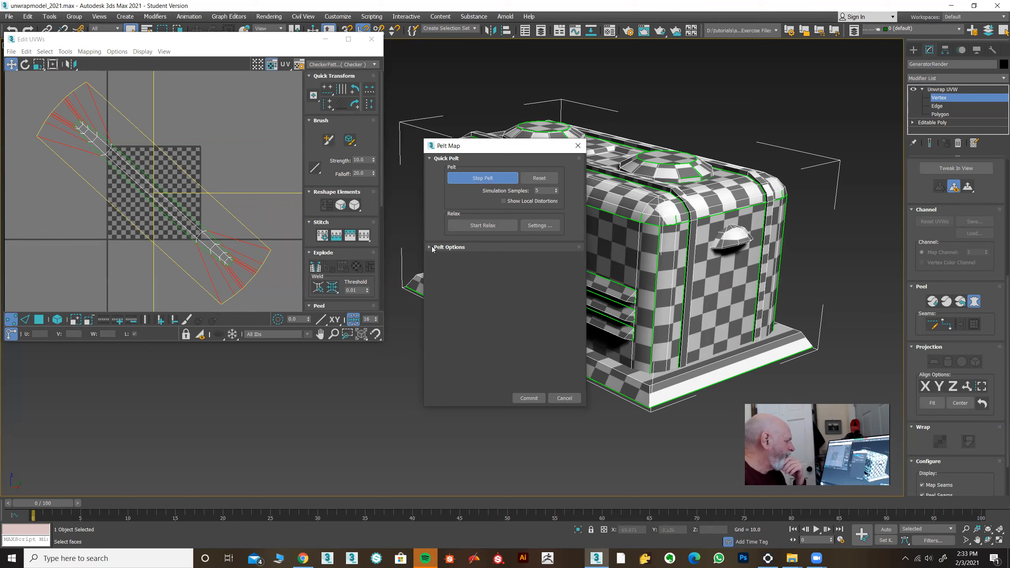
left_click(528, 397)
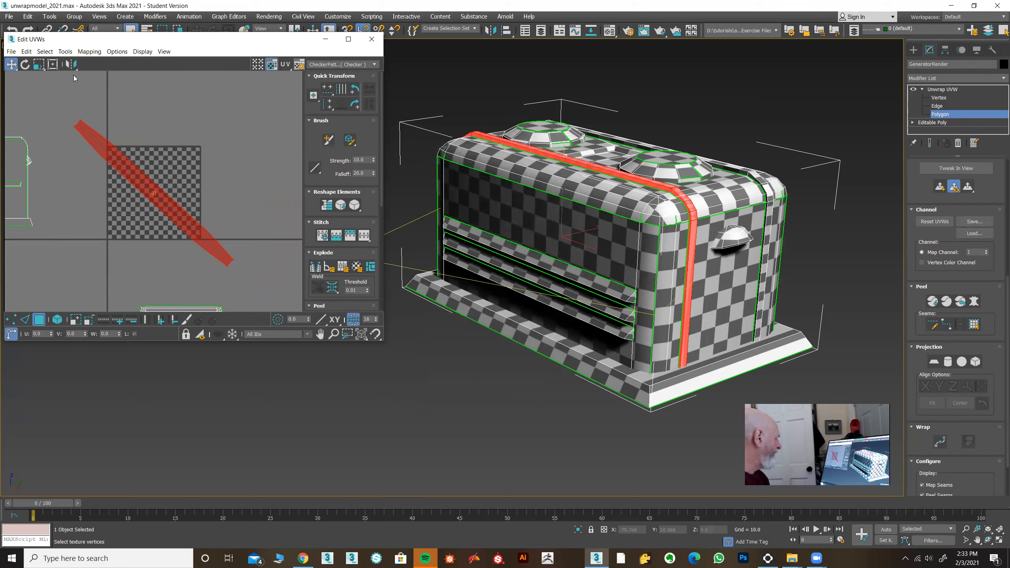
Step: Rotate the pelted trim band's shell until it lies nearly horizontal, and maximize the UV editor window
left_click_drag(92, 44, 128, 51)
left_click(61, 71)
left_click_drag(138, 153, 132, 199)
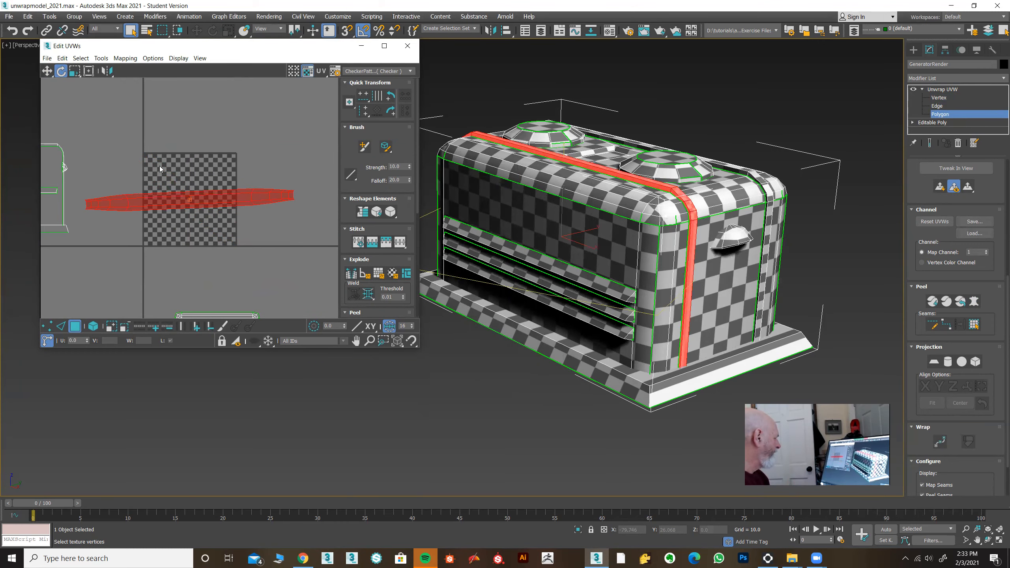
scroll(160, 179, "up", 3)
left_click(384, 45)
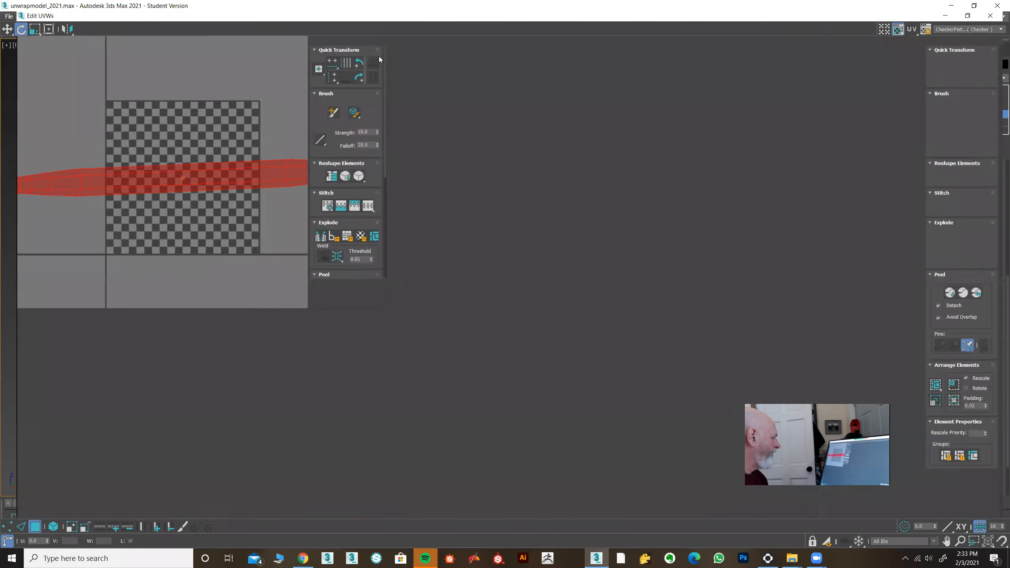
Step: Move the trim band's shell off the checker square into the empty space just above the rectangular shell
left_click(8, 29)
middle_click_drag(424, 299, 364, 179)
scroll(364, 179, "down", 3)
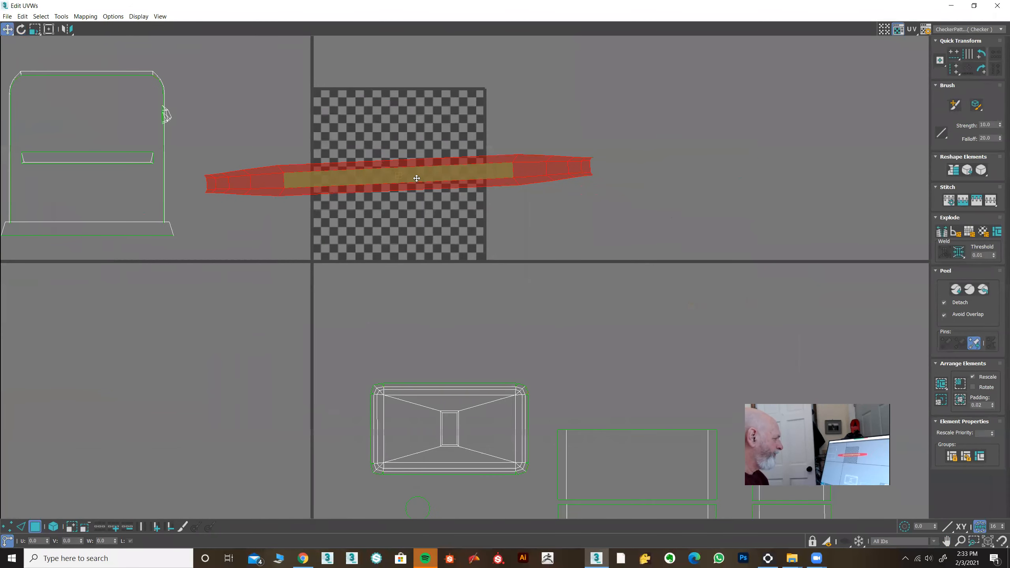
left_click_drag(427, 193, 567, 323)
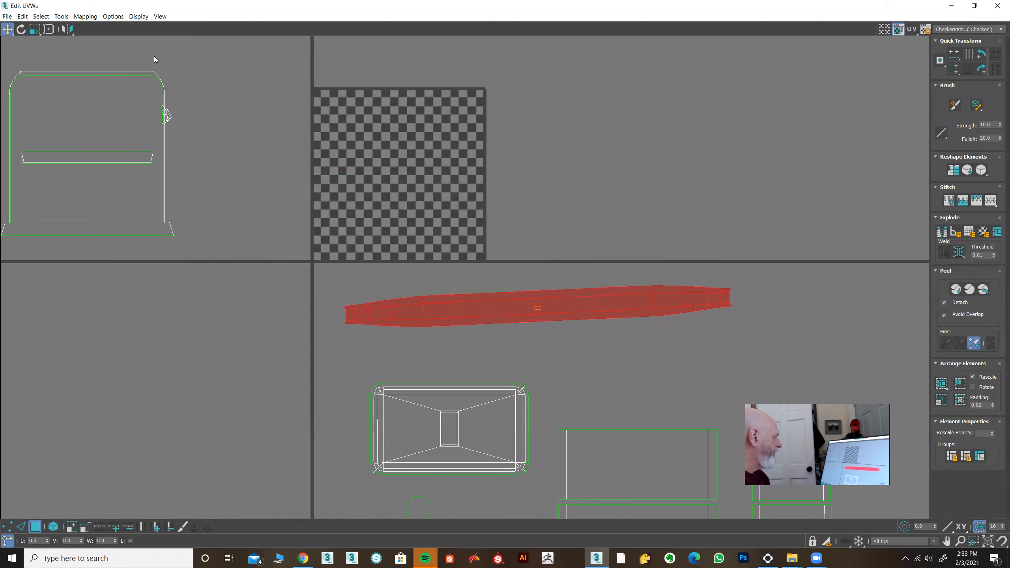
Step: Turn off angle snap and rotate the trim band's shell freely until its long edges are exactly horizontal
left_click(21, 30)
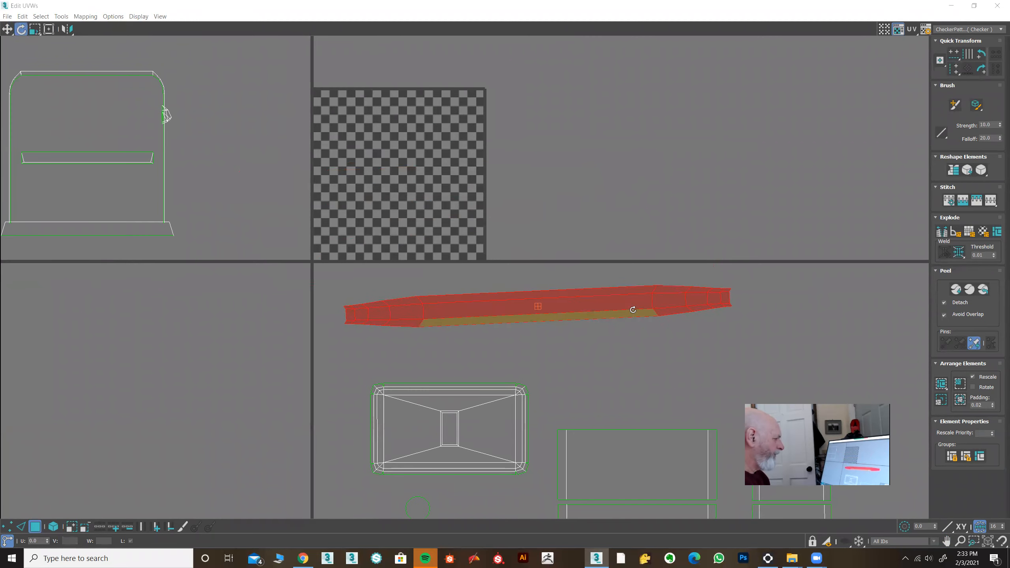
left_click_drag(635, 308, 635, 314)
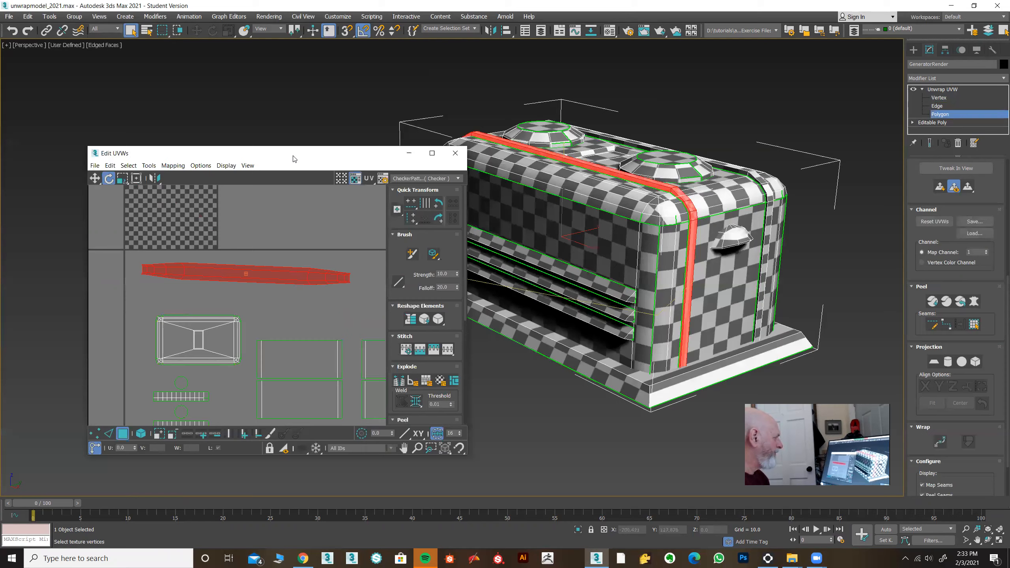
double_click(845, 7)
left_click(360, 32)
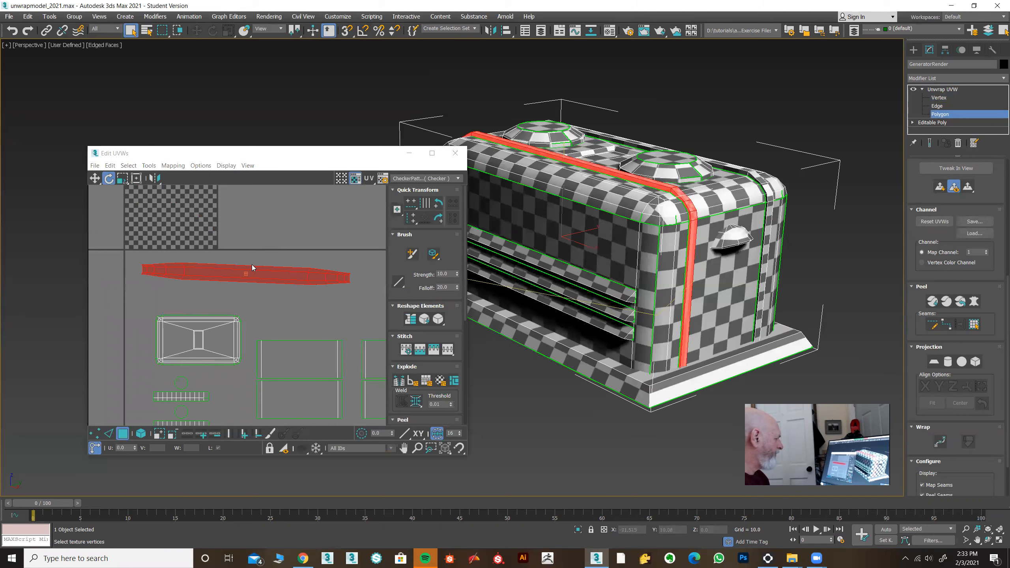
left_click(433, 154)
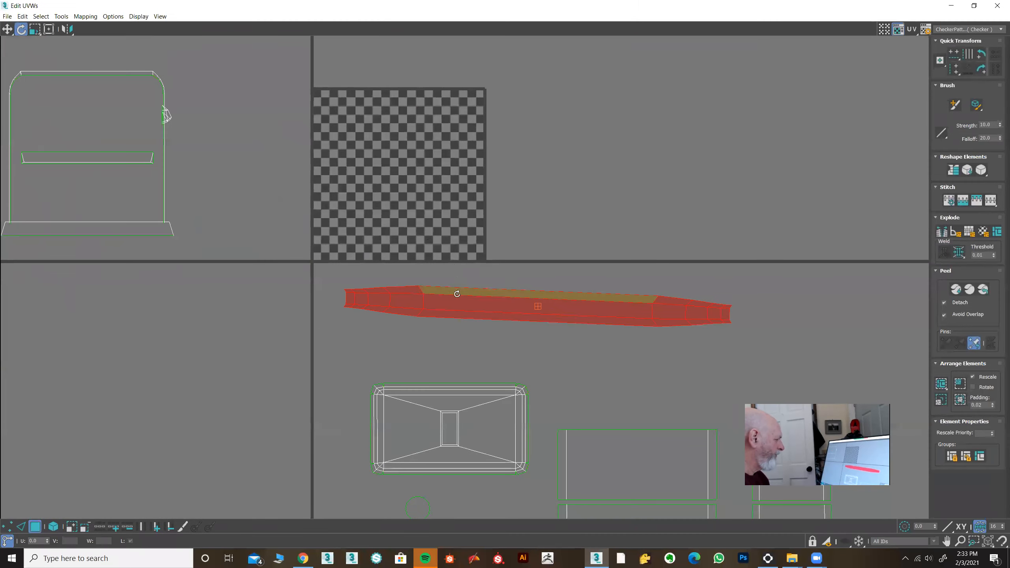
scroll(540, 303, "up", 4)
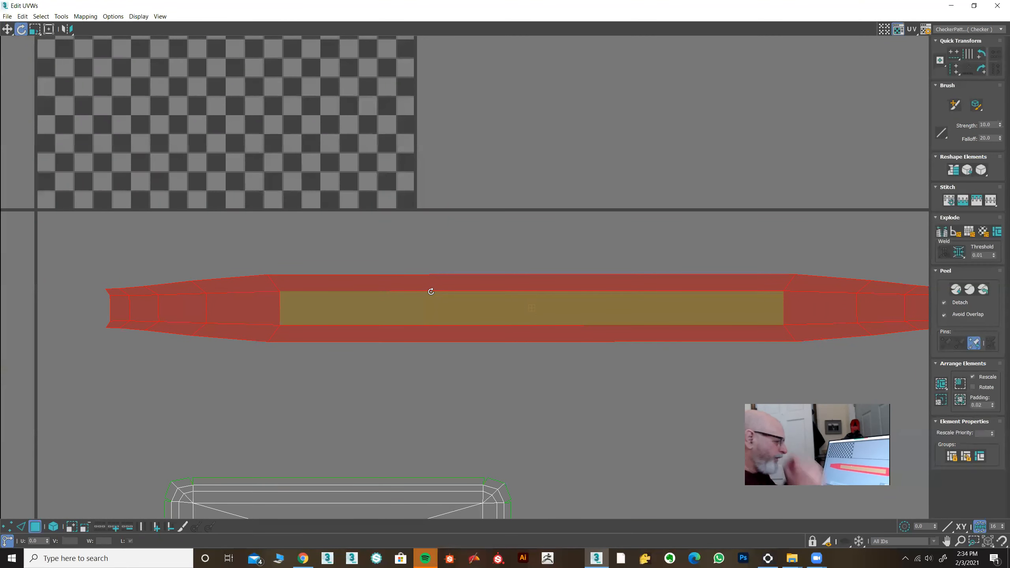
left_click_drag(416, 289, 417, 289)
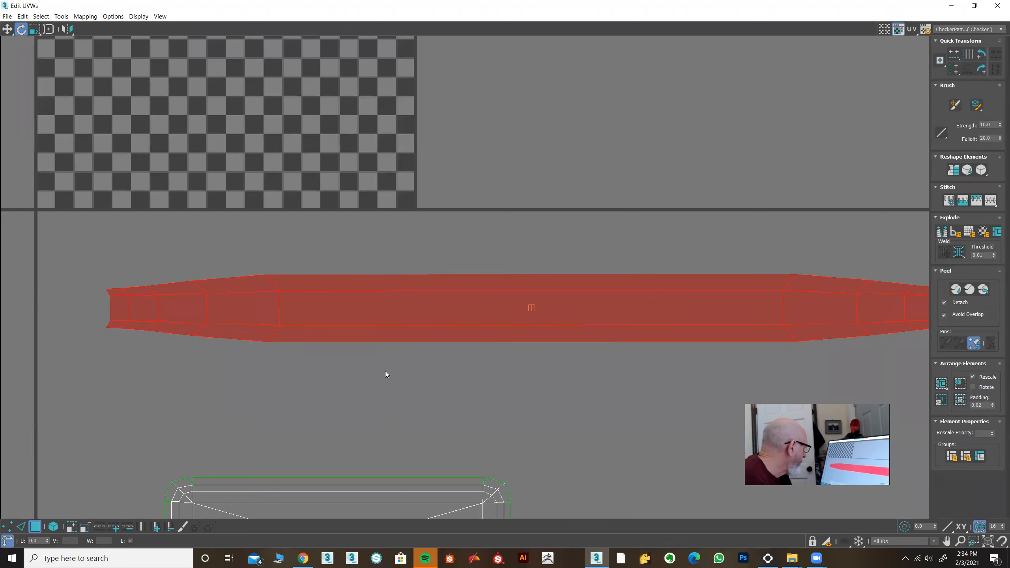
Step: Examine the checker pattern on the selected trim band across the generator's top and short end for stretching
scroll(387, 365, "down", 3)
middle_click_drag(397, 365, 333, 307)
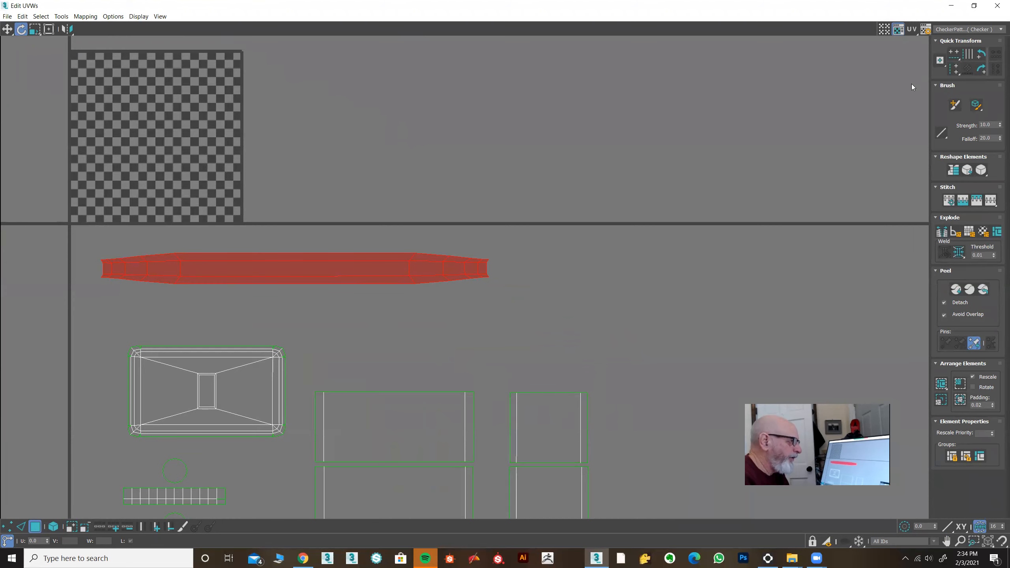
left_click(973, 6)
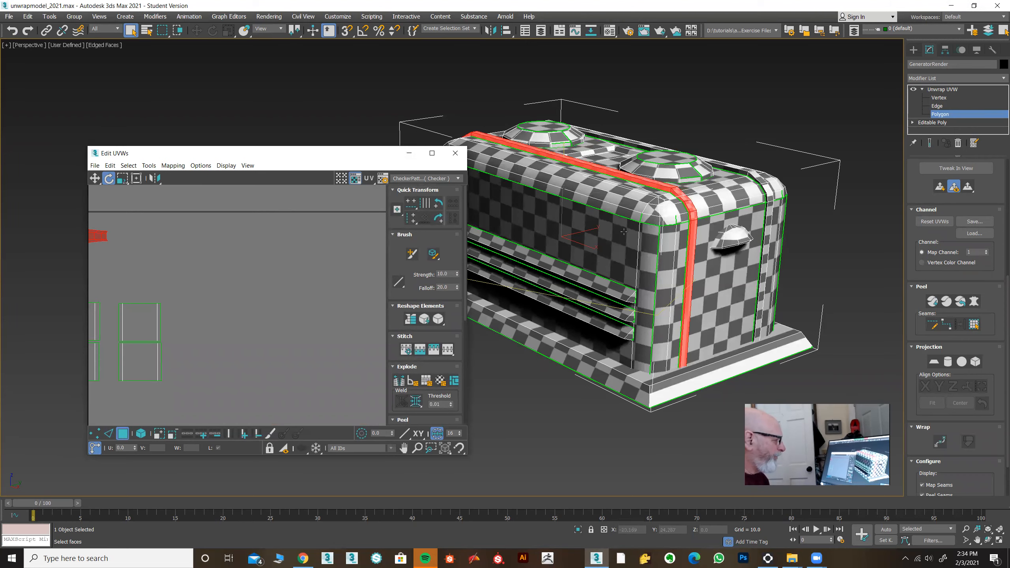
middle_click_drag(185, 295, 320, 293)
scroll(327, 293, "down", 2)
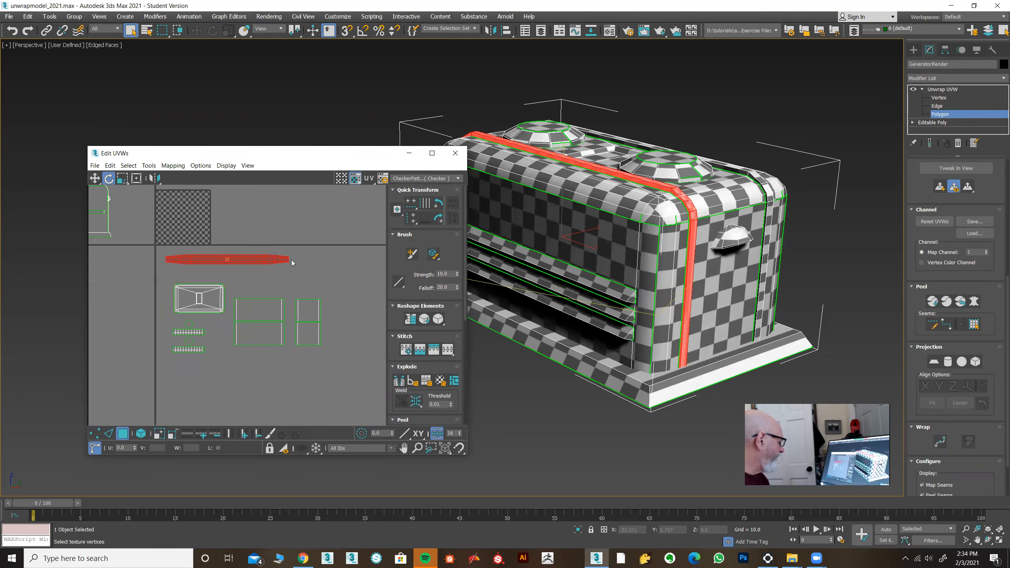
middle_click_drag(584, 187, 597, 247, "alt")
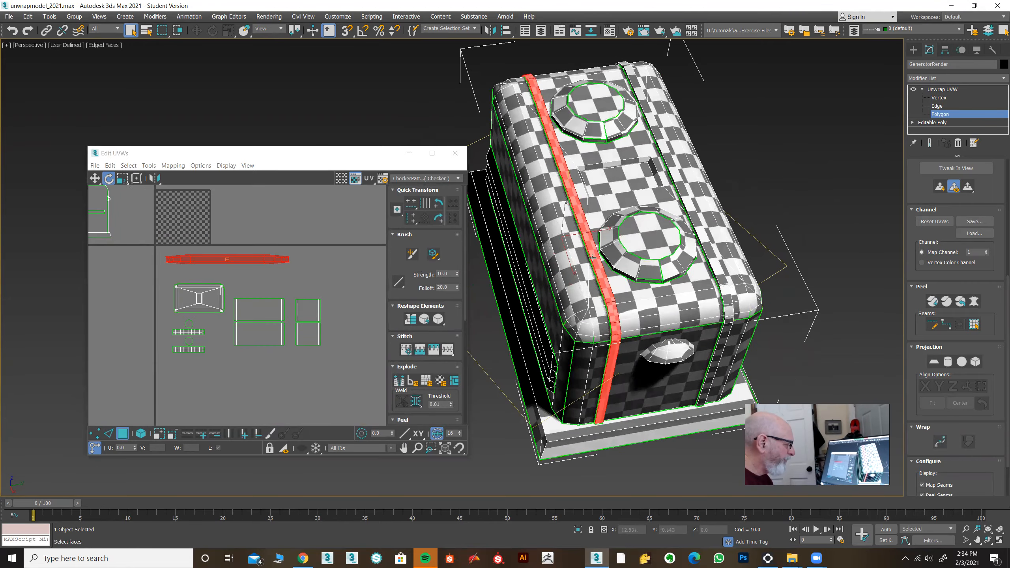
middle_click_drag(597, 326, 665, 171, "alt")
scroll(664, 172, "up", 5)
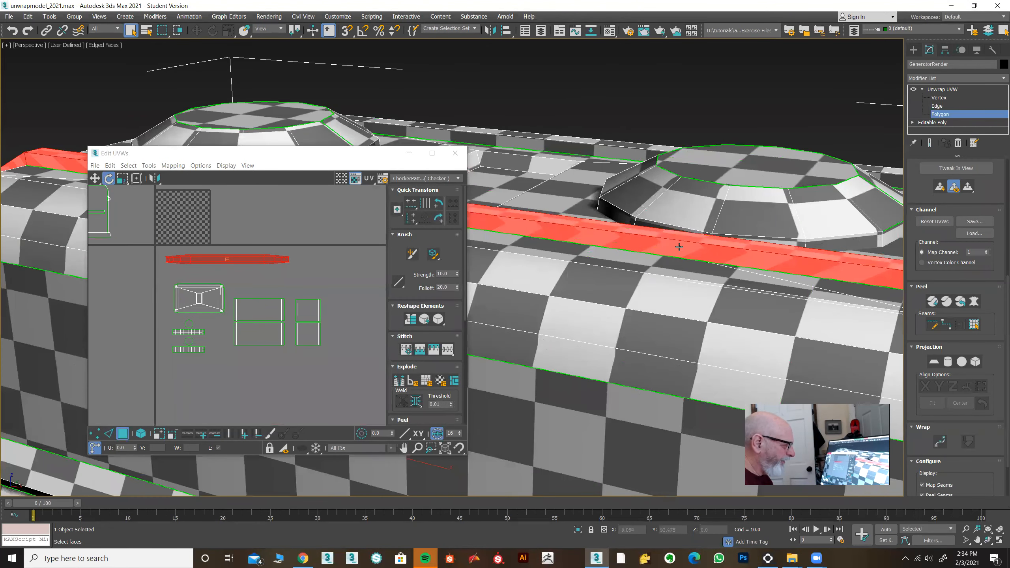
scroll(719, 249, "down", 5)
middle_click_drag(718, 249, 584, 335, "alt")
scroll(584, 334, "up", 3)
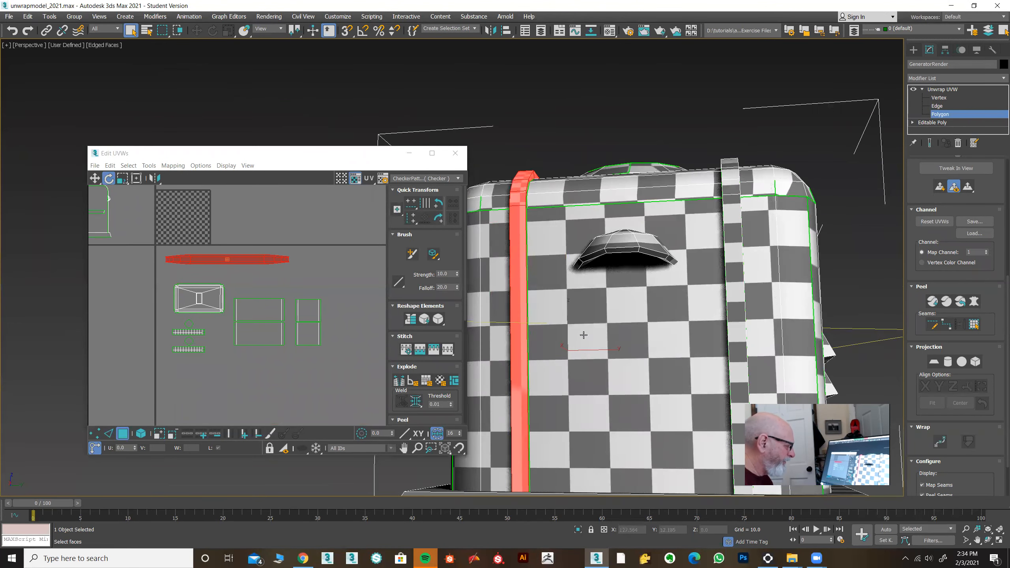
scroll(260, 284, "up", 3)
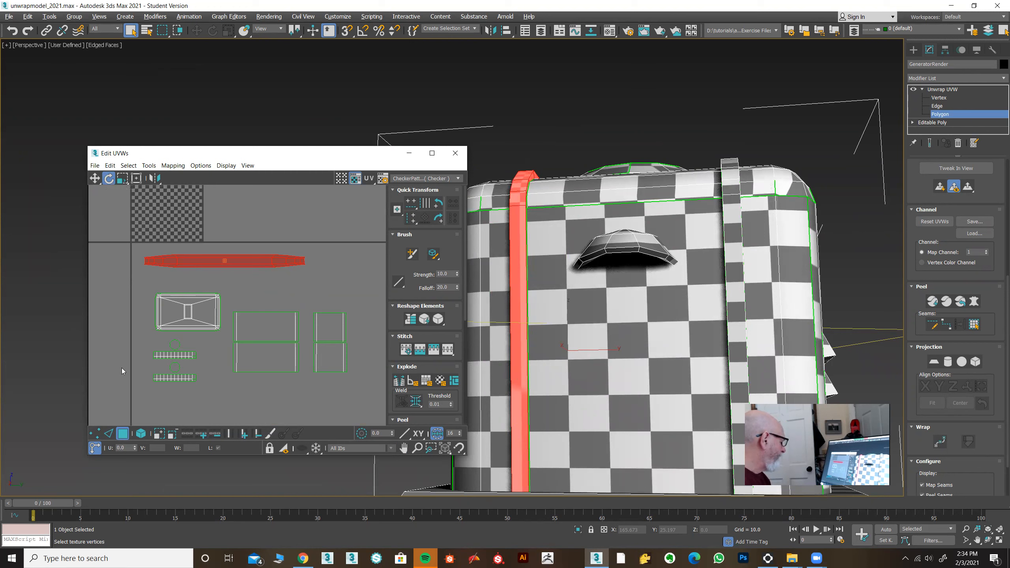
Step: Switch to vertex selection and straighten the two outermost vertex columns at one end of the trim band's shell by scaling each horizontally
left_click(93, 433)
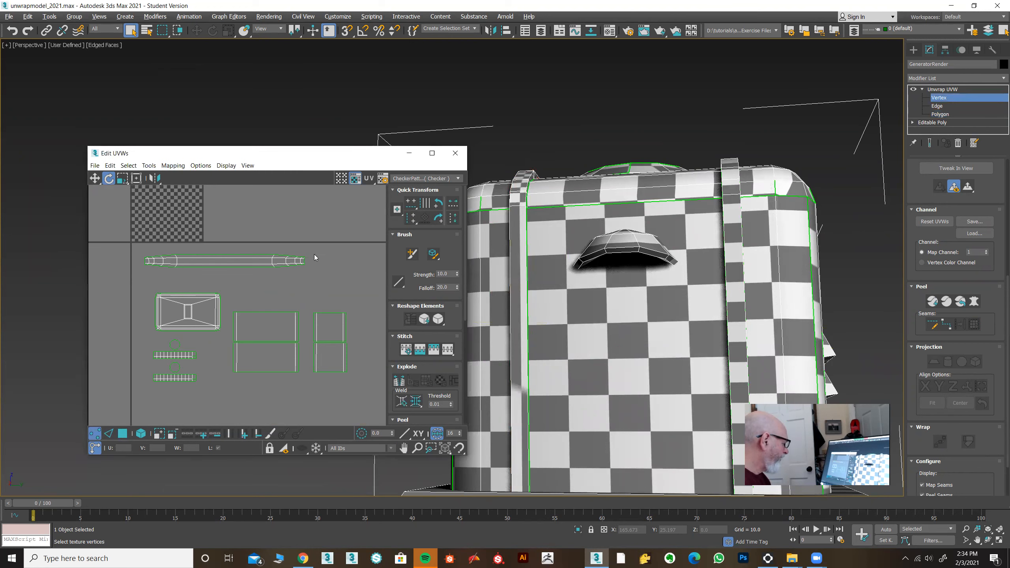
left_click_drag(297, 270, 297, 269)
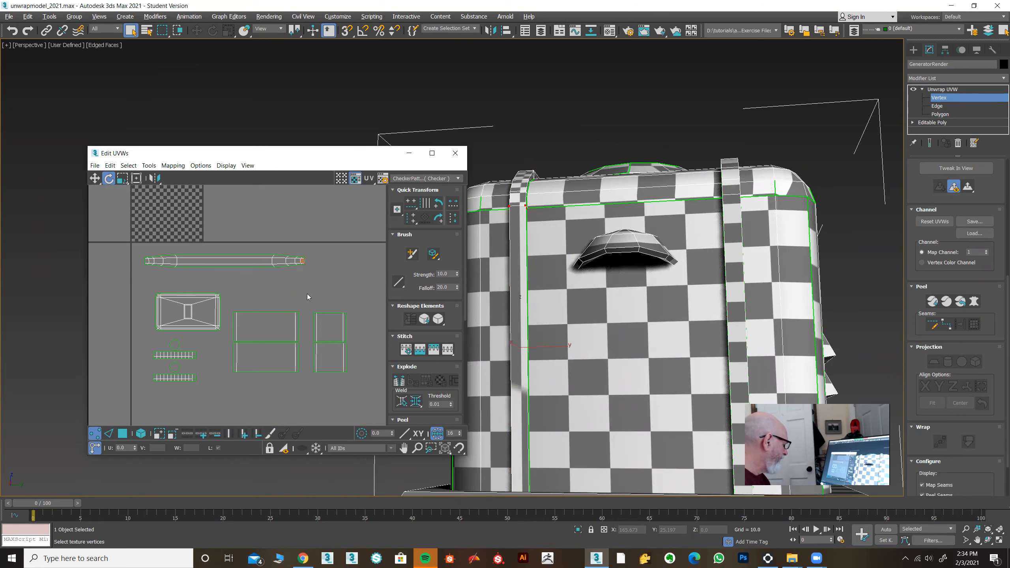
scroll(307, 260, "up", 5)
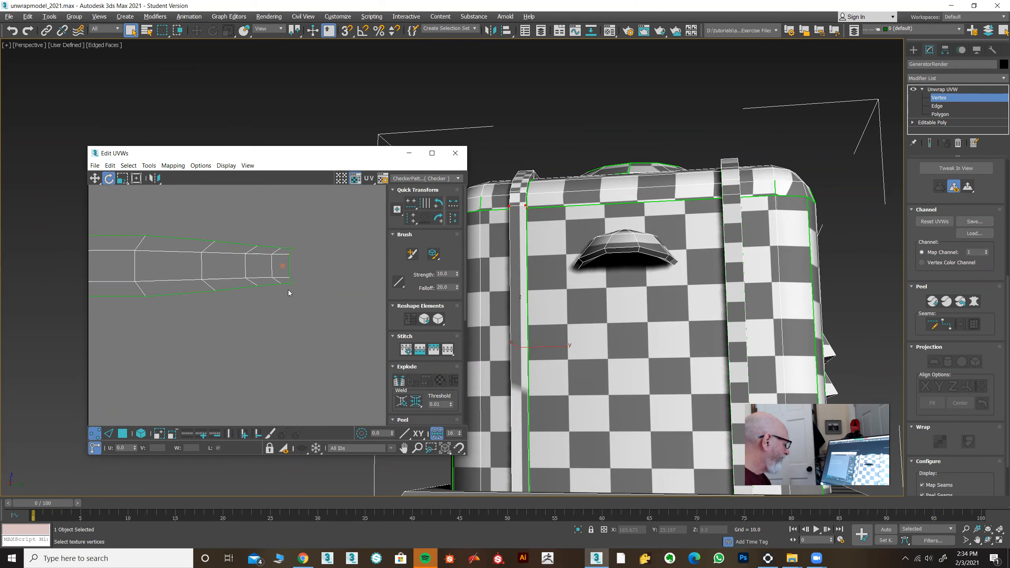
left_click(121, 181)
left_click_drag(290, 277, 265, 252)
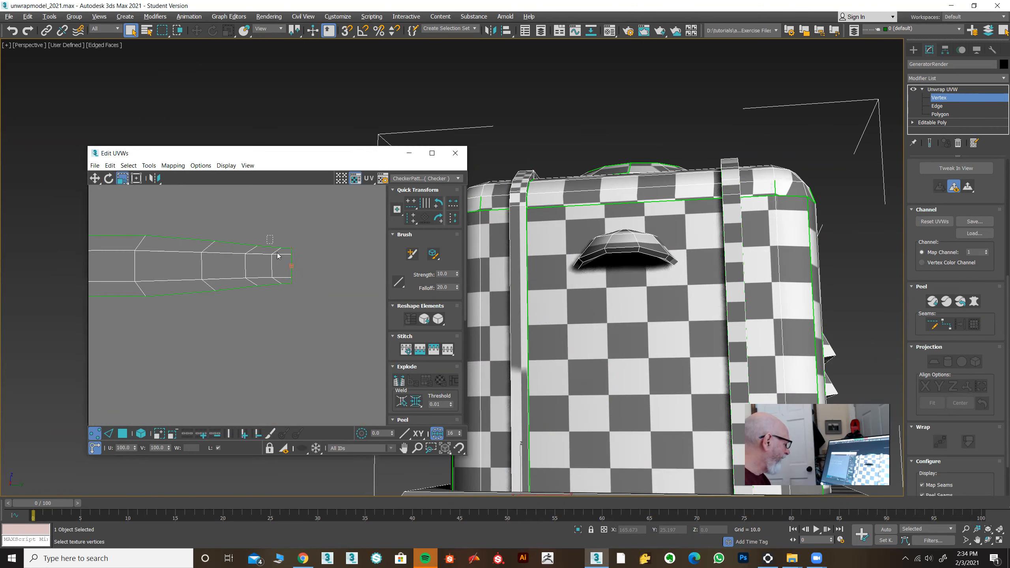
left_click_drag(271, 275, 226, 183)
scroll(177, 288, "down", 1)
left_click_drag(245, 290, 223, 270)
Step: Straighten the outermost vertex columns at the opposite end of the trim band's shell by scaling each horizontally
scroll(184, 308, "down", 3)
middle_click_drag(144, 306, 380, 303)
left_click_drag(176, 278, 190, 293)
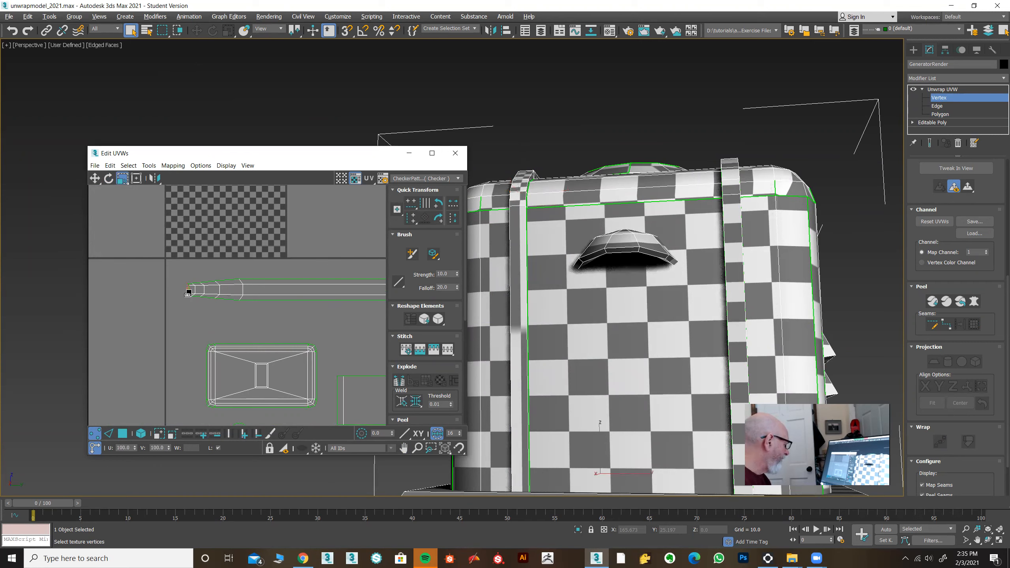
scroll(185, 323, "up", 3)
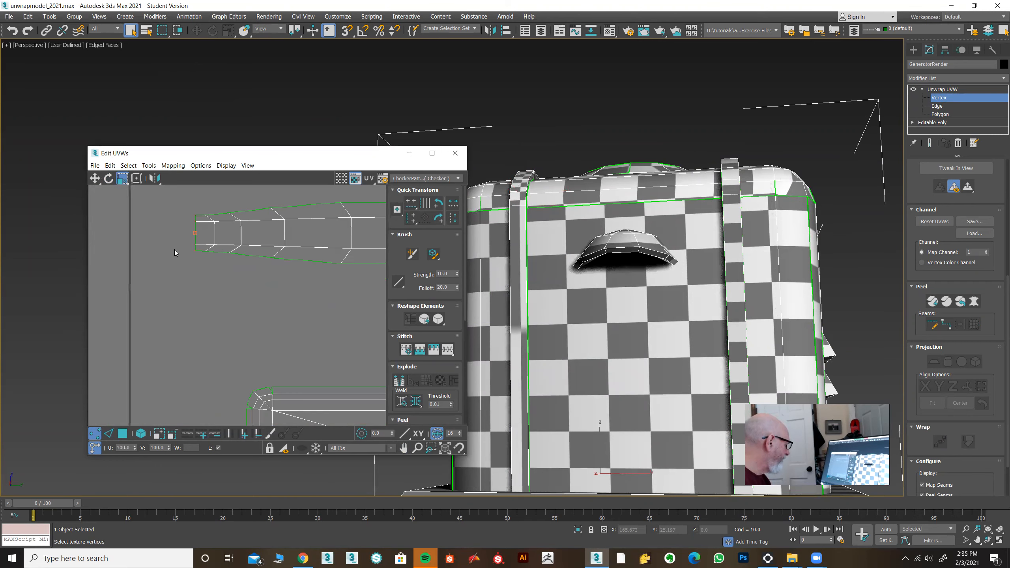
left_click_drag(200, 195, 216, 262)
left_click_drag(221, 200, 233, 222)
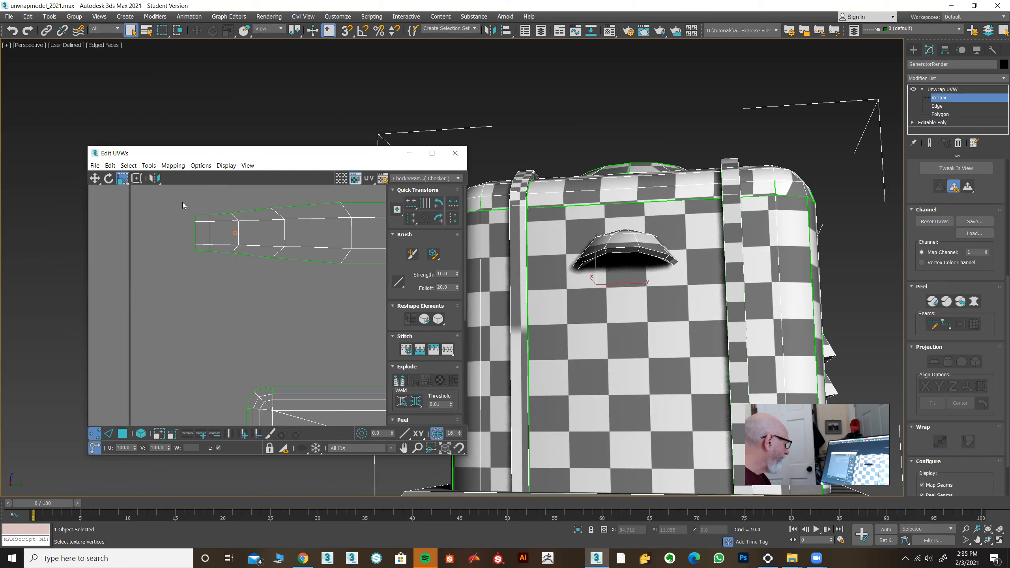
Step: Select the outermost vertex columns at both ends of the trim band's shell and scale them apart horizontally to about 168%
middle_click_drag(196, 275, 230, 321)
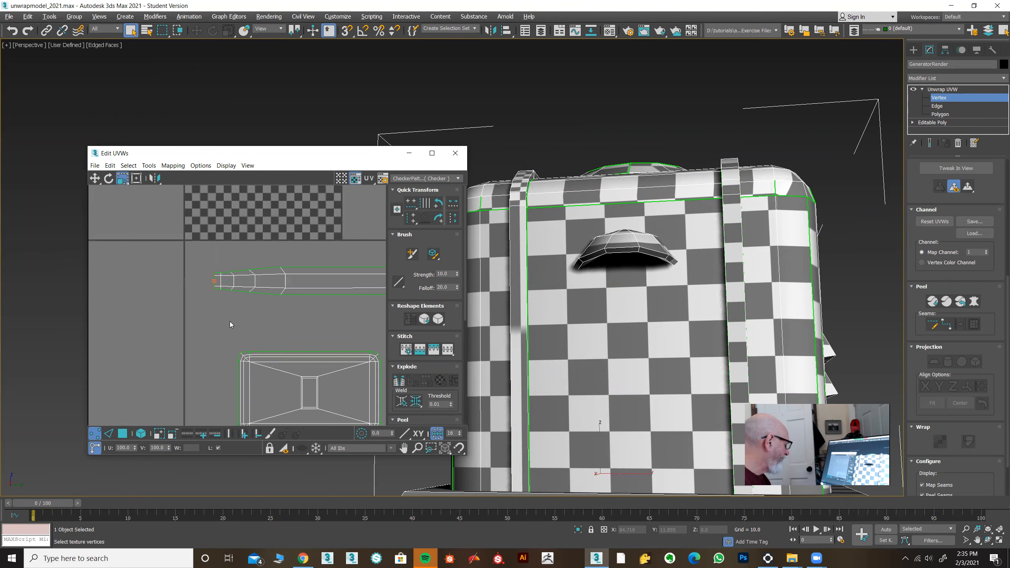
middle_click_drag(308, 331, 10, 334)
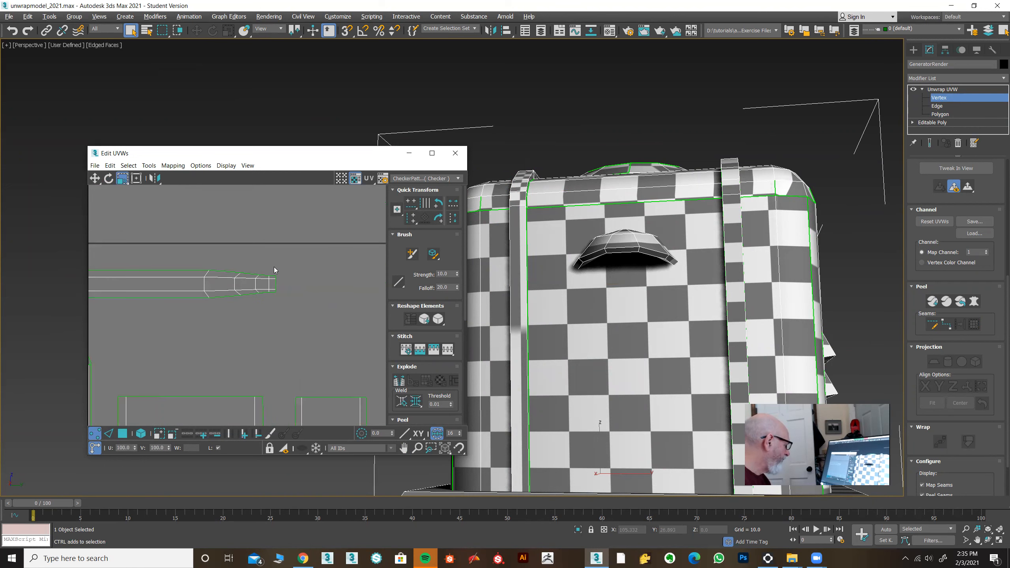
left_click_drag(282, 309, 757, 493)
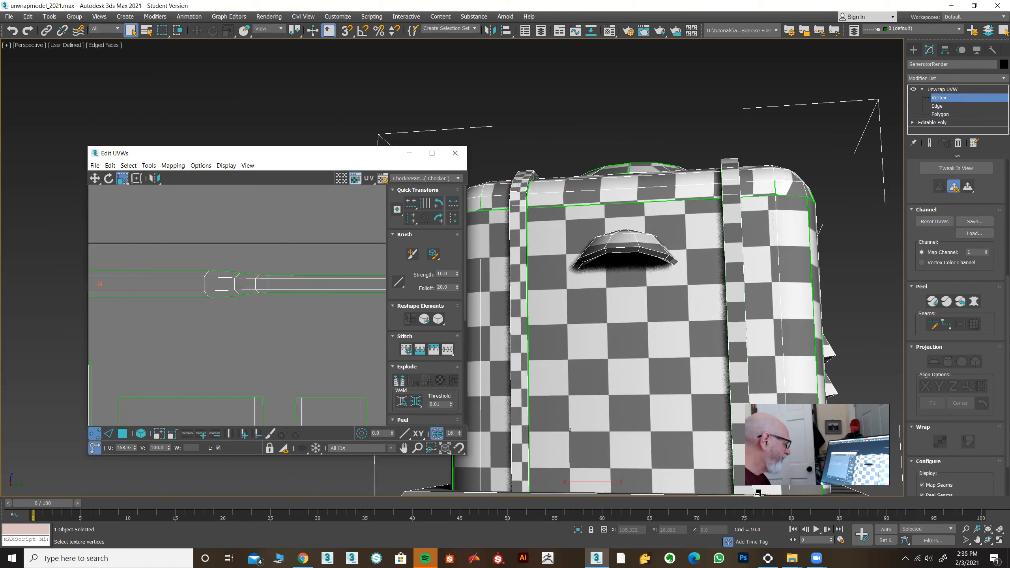
scroll(276, 371, "down", 3)
middle_click_drag(326, 360, 329, 329)
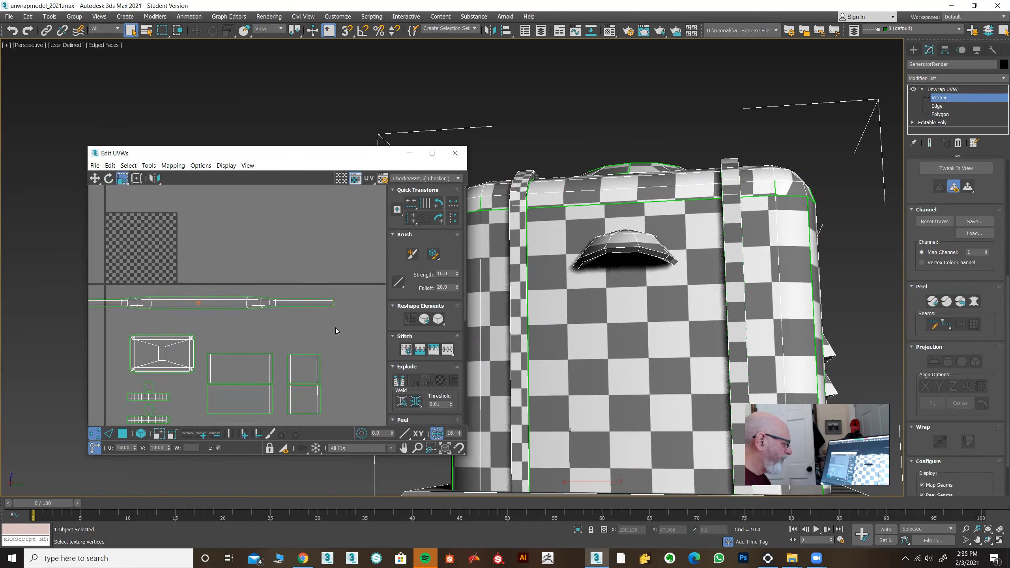
Step: Select the second vertex column from each end of the trim band's shell and scale the pair apart horizontally
left_click_drag(281, 318, 281, 319)
left_click(122, 307, "ctrl")
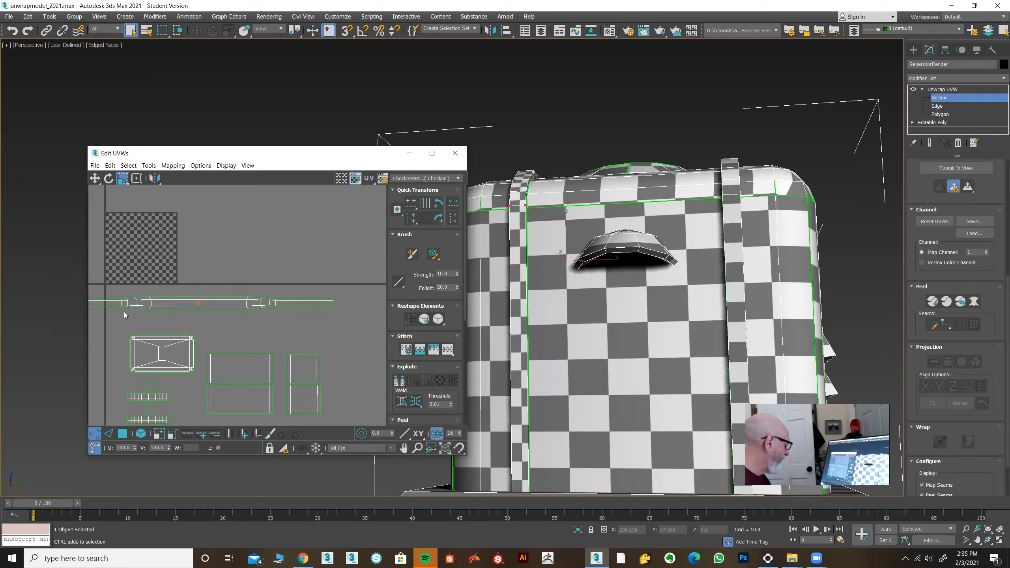
left_click_drag(278, 306, 323, 316)
middle_click_drag(576, 319, 568, 215, "alt")
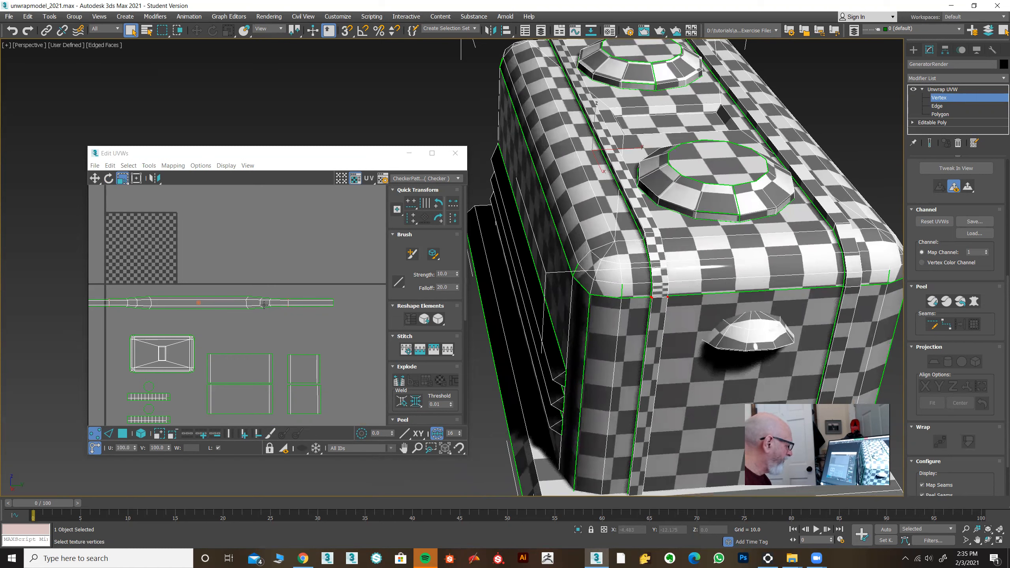
Step: Select the third vertex column from each end of the trim band's shell and scale the pair apart horizontally to about 106%
left_click_drag(277, 316, 276, 316)
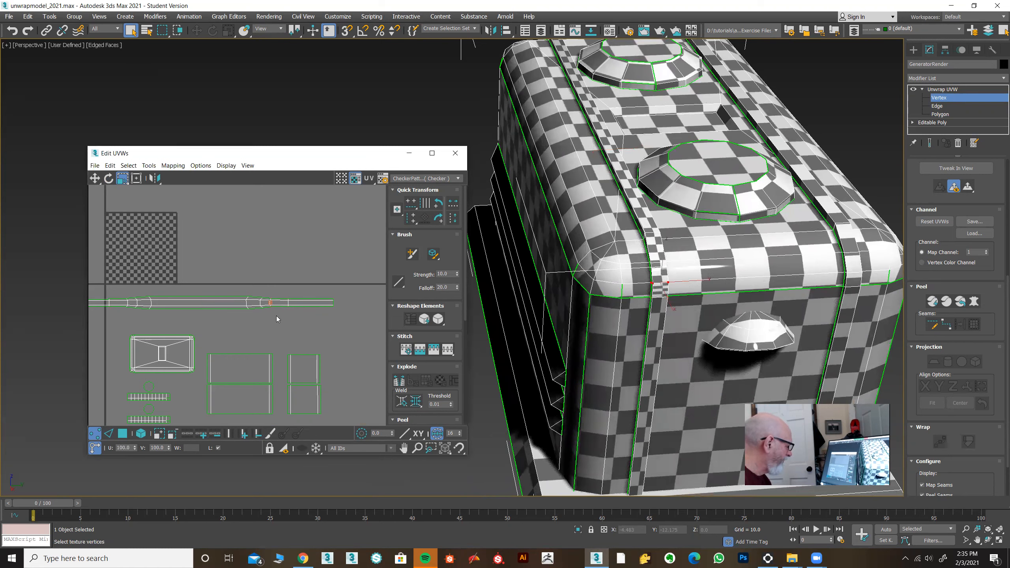
scroll(275, 315, "up", 4)
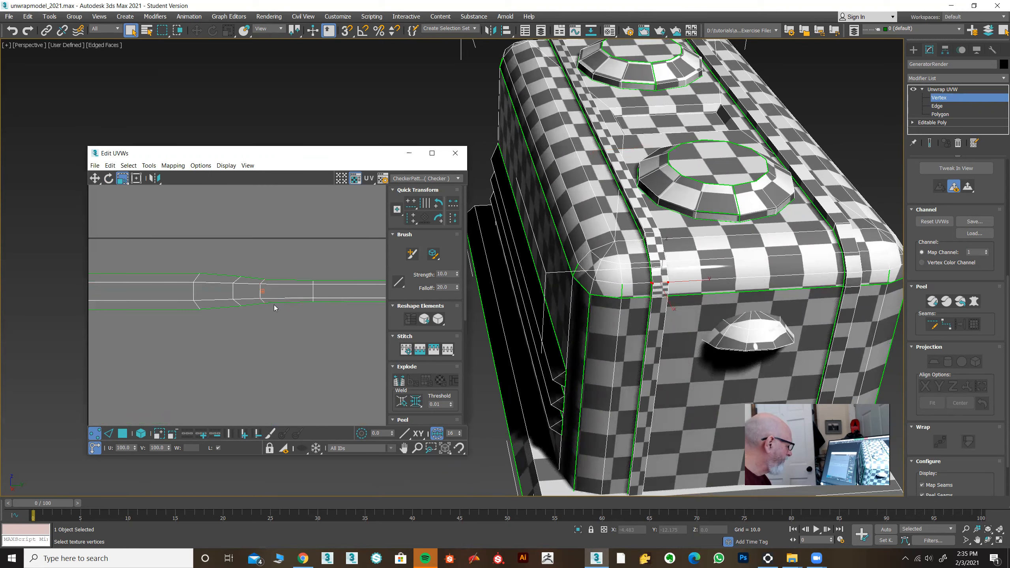
left_click(432, 152)
middle_click_drag(579, 360, 459, 205)
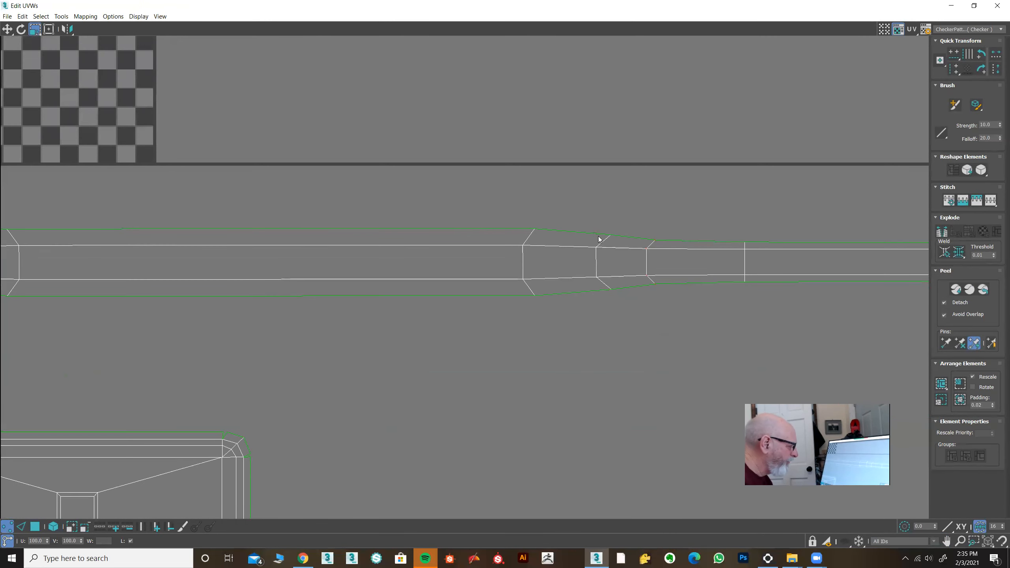
middle_click_drag(235, 320, 614, 328)
left_click_drag(253, 228, 284, 326, "ctrl")
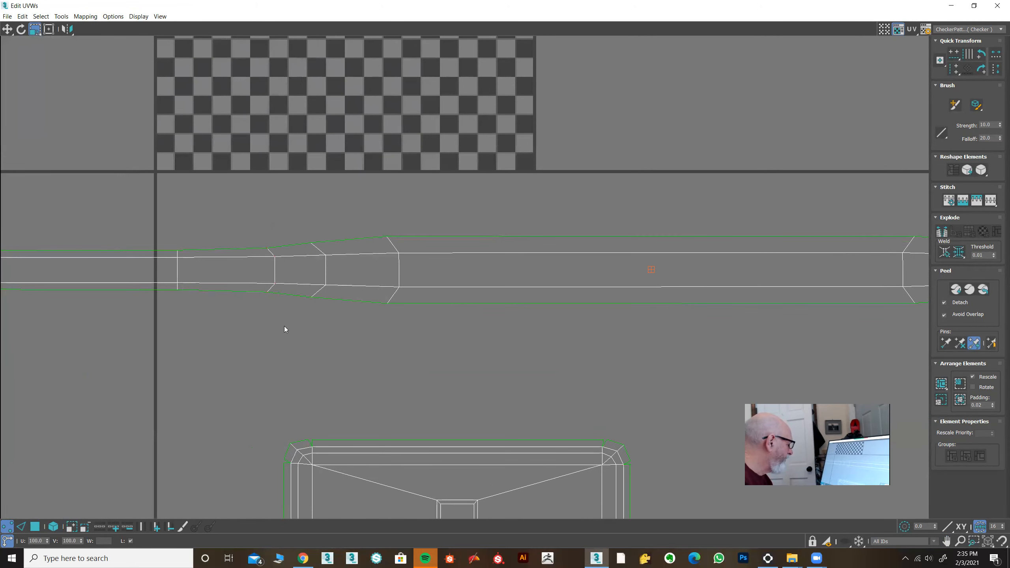
left_click_drag(272, 283, 363, 350)
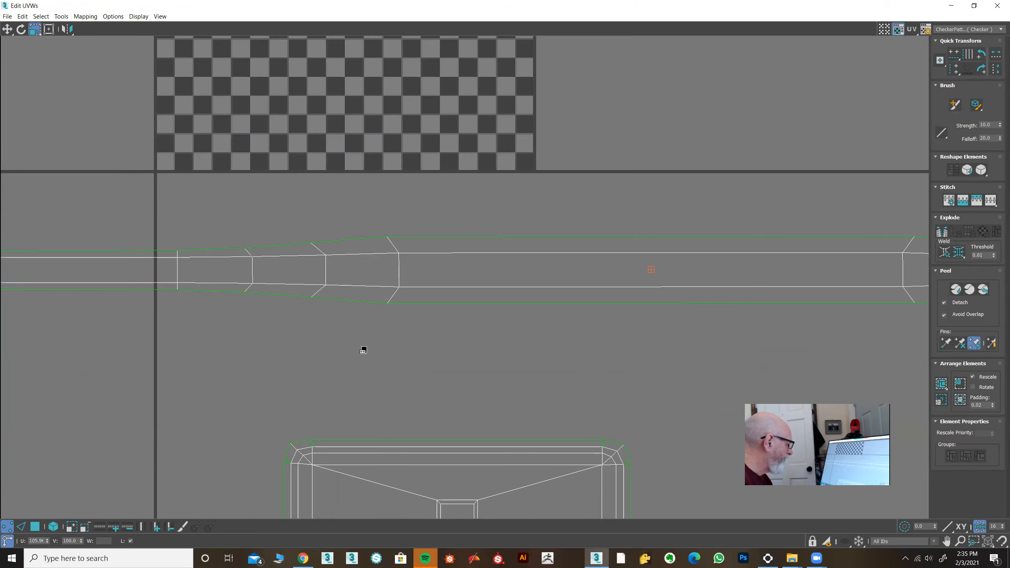
scroll(415, 356, "down", 2)
left_click(973, 5)
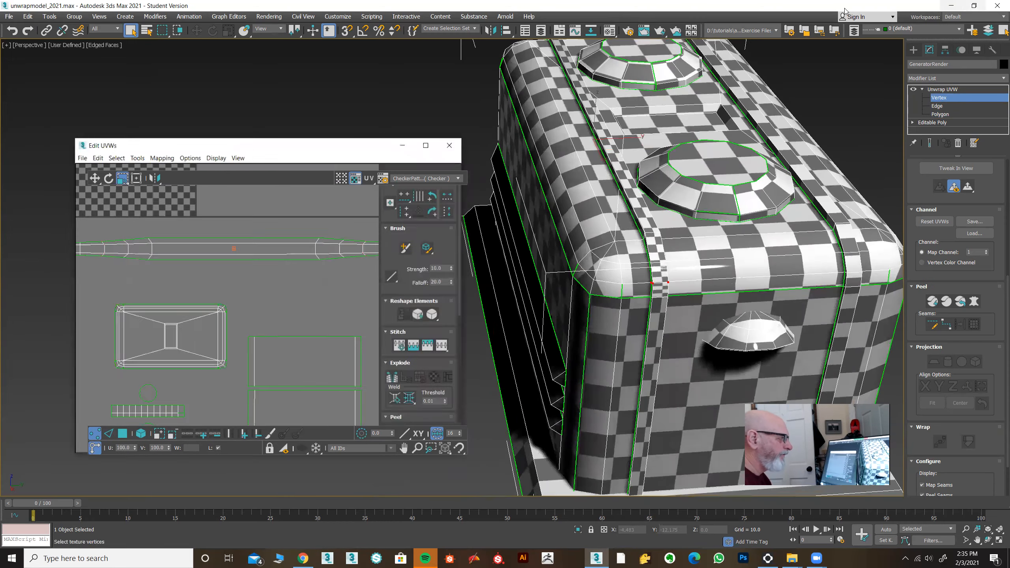
middle_click_drag(686, 258, 711, 240, "alt")
middle_click_drag(375, 247, 273, 252)
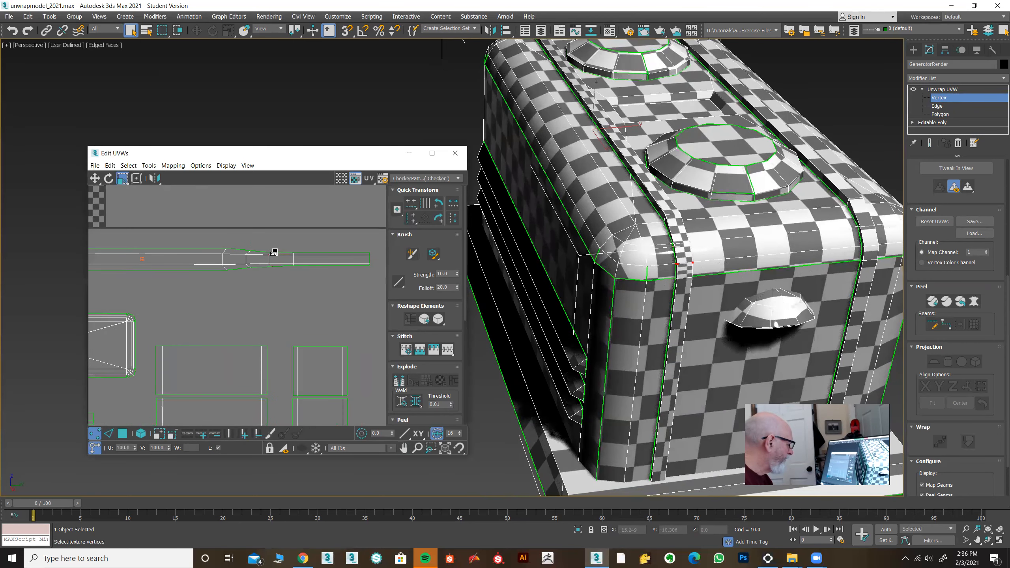
Step: Select the vertex column next to the straight section at each end of the trim band's shell and scale the pair closer together horizontally
left_click_drag(283, 241, 302, 280)
middle_click_drag(245, 276, 463, 271)
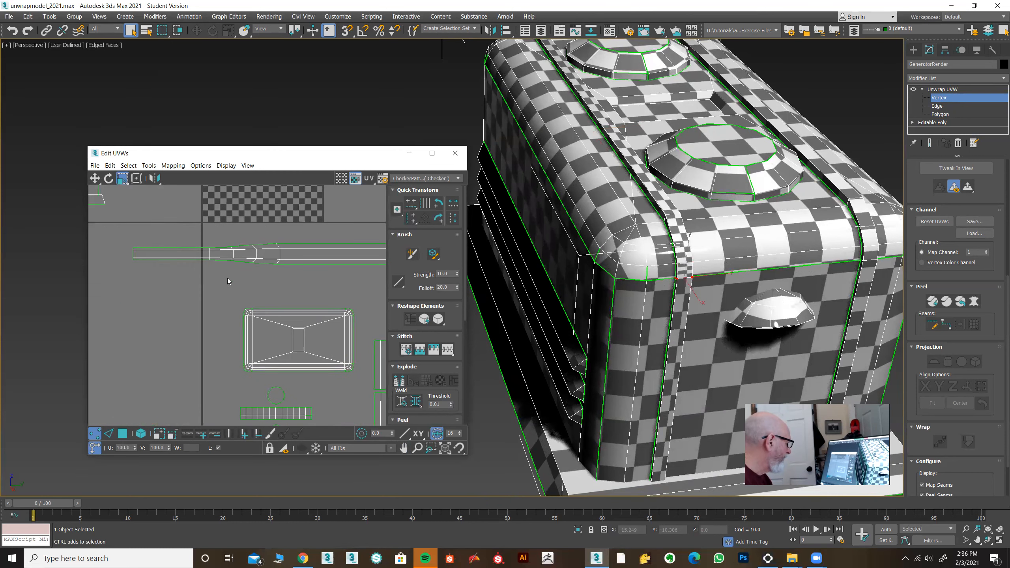
middle_click_drag(323, 269, 211, 261)
left_click_drag(199, 255, 179, 201, "shift")
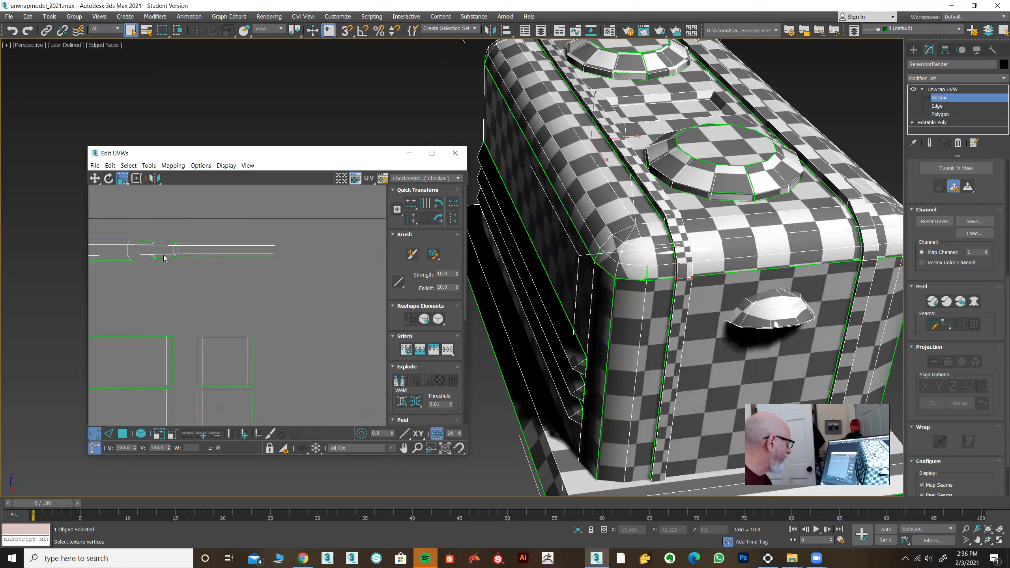
Step: Select the two outer vertex columns of the curved section at both ends of the trim band's shell and scale them inward horizontally
left_click_drag(177, 253, 198, 274)
middle_click_drag(123, 280, 402, 284)
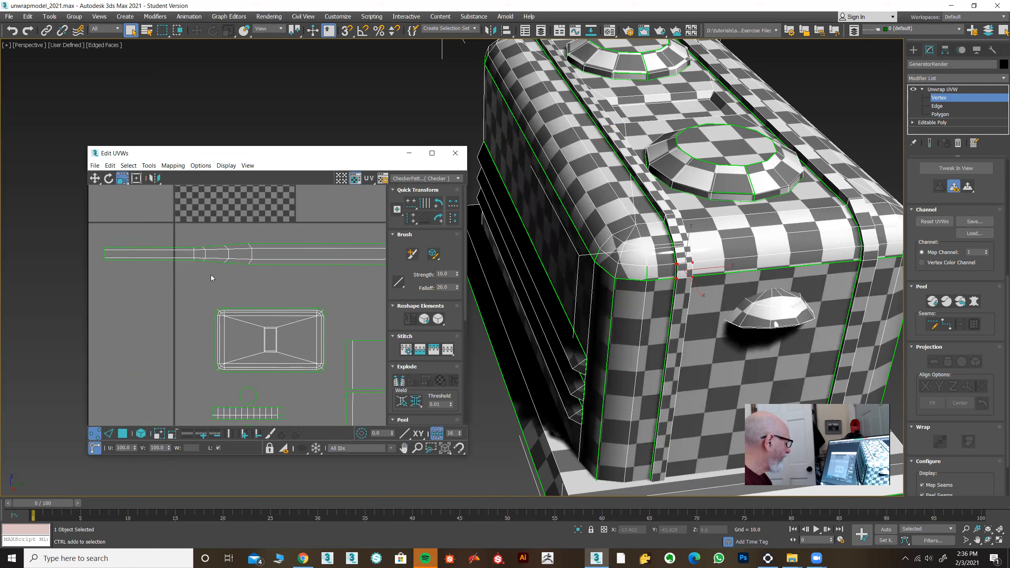
left_click_drag(203, 257, 192, 217)
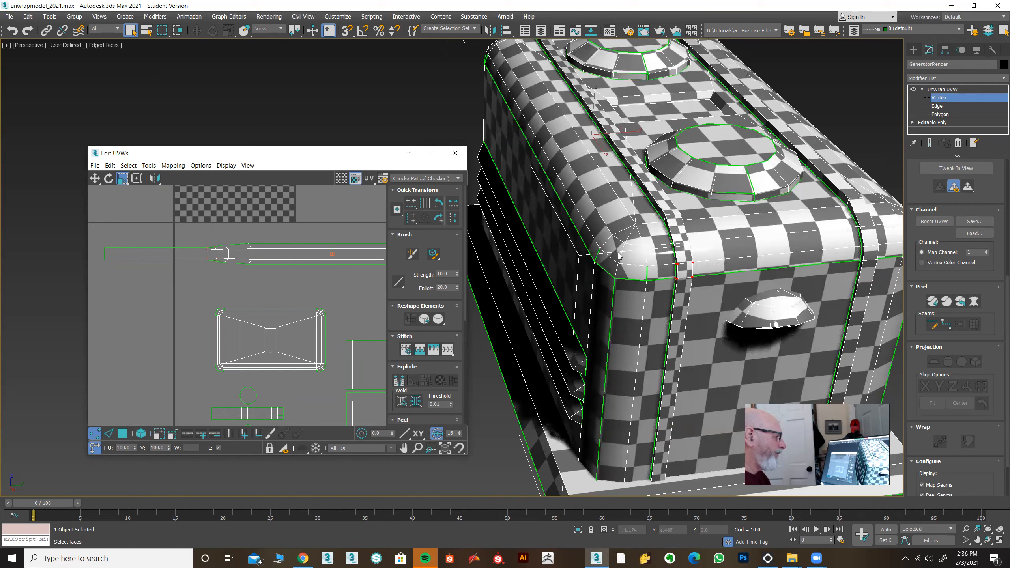
middle_click_drag(618, 265, 637, 279, "alt")
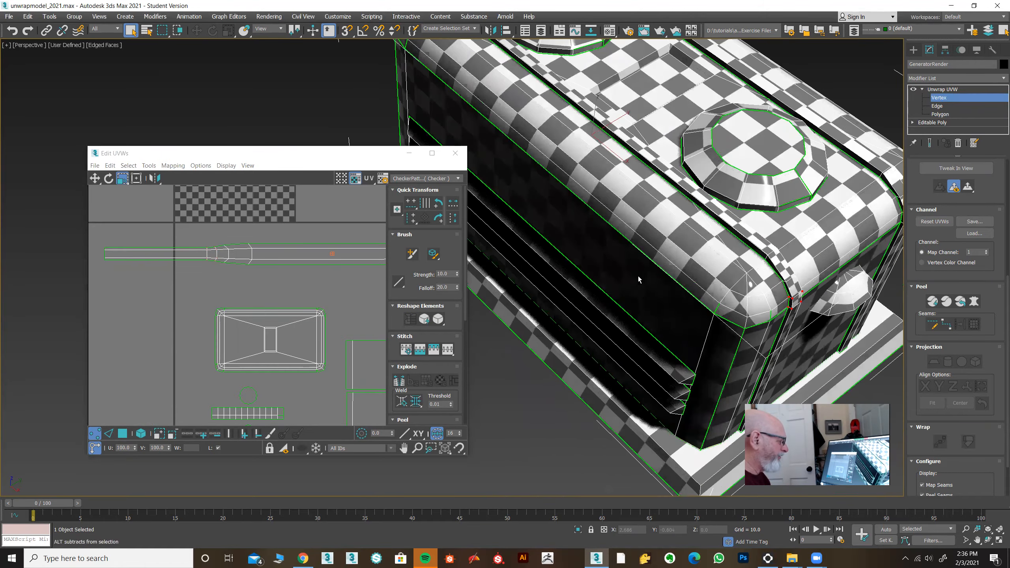
scroll(347, 266, "down", 2)
middle_click_drag(346, 266, 210, 265)
scroll(209, 265, "down", 1)
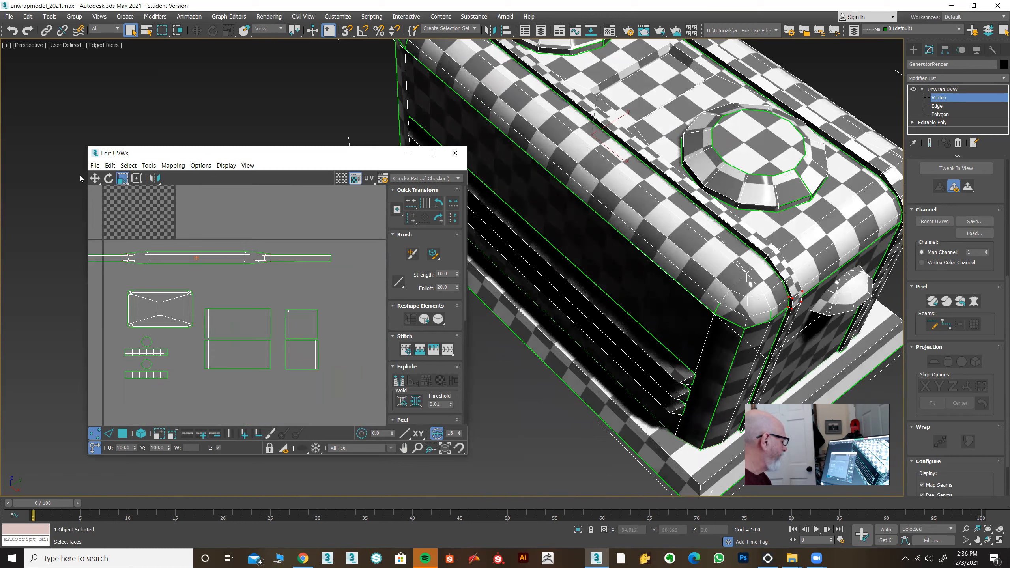
Step: Select the end vertices at both extremities of the trim band's shell and scale them slightly taller vertically
left_click(95, 178)
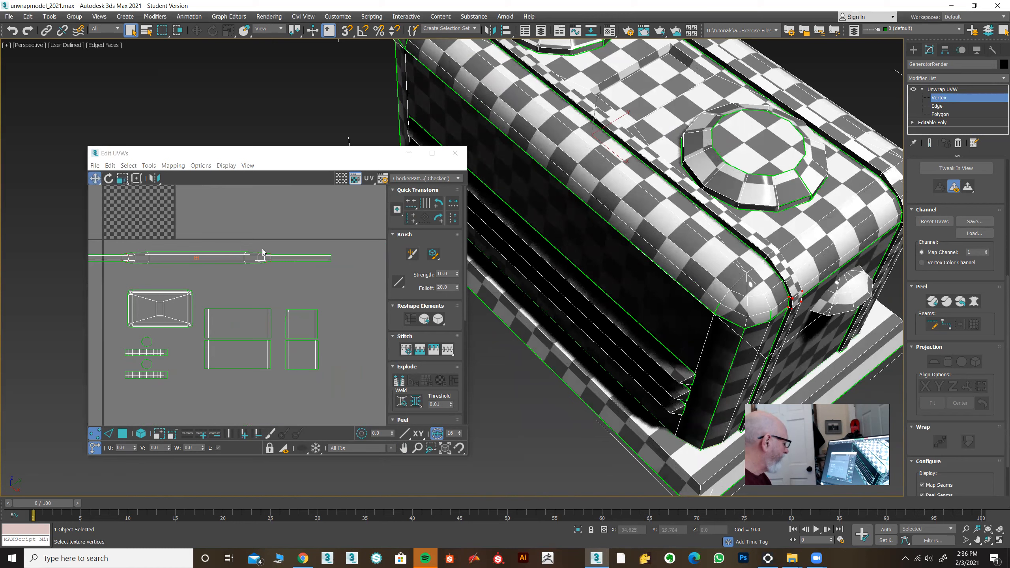
left_click_drag(350, 273, 350, 274)
middle_click_drag(180, 287, 305, 290)
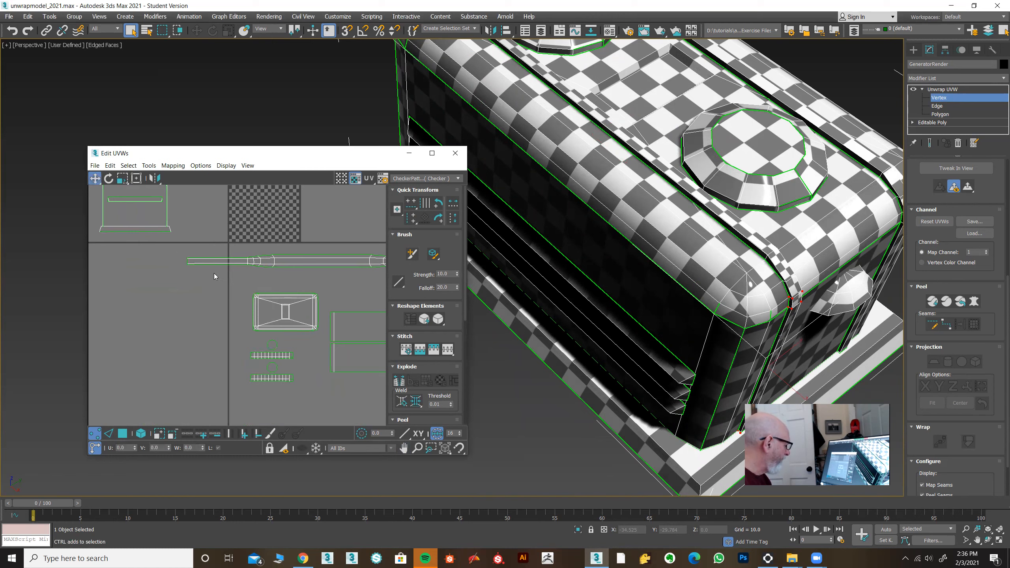
left_click_drag(257, 277, 257, 278)
middle_click_drag(299, 271, 228, 273)
left_click_drag(119, 183, 122, 164)
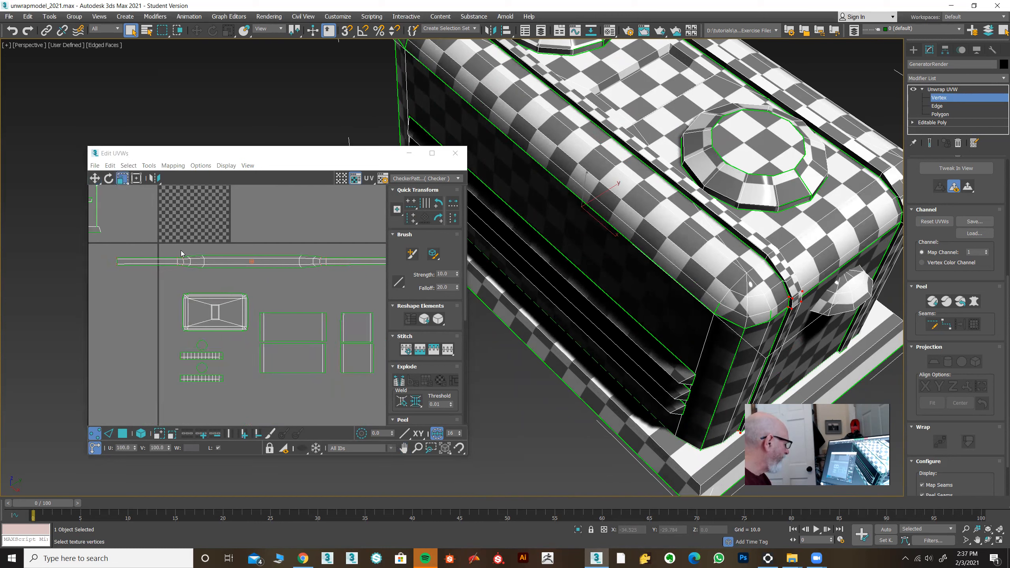
left_click_drag(178, 259, 178, 255)
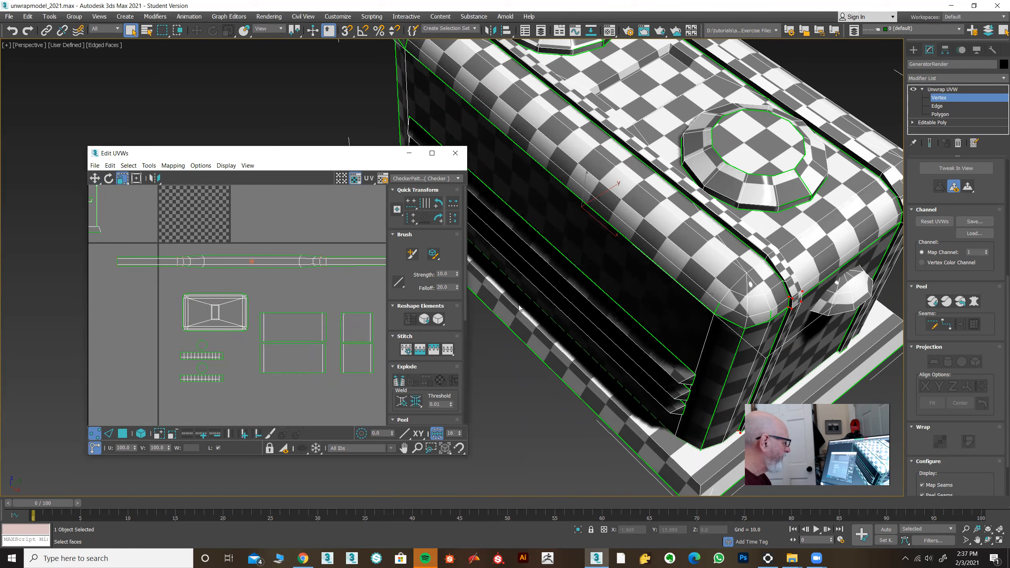
Step: Select the curved-section vertices near both ends of the trim band's shell, scale them slightly vertically and check the checkers on the model
middle_click_drag(602, 301, 568, 284, "alt")
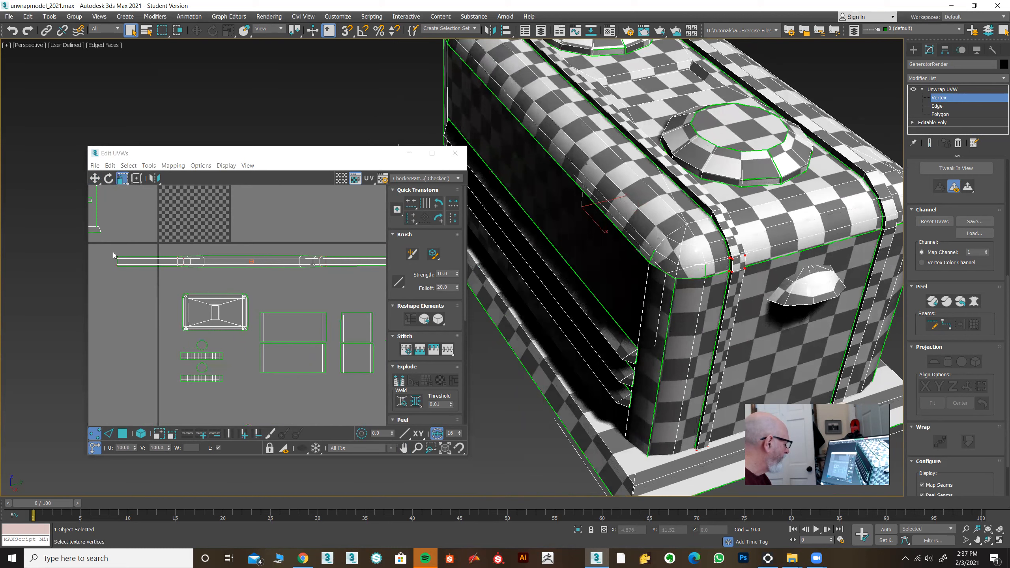
left_click_drag(193, 274, 193, 274)
middle_click_drag(295, 287, 175, 283)
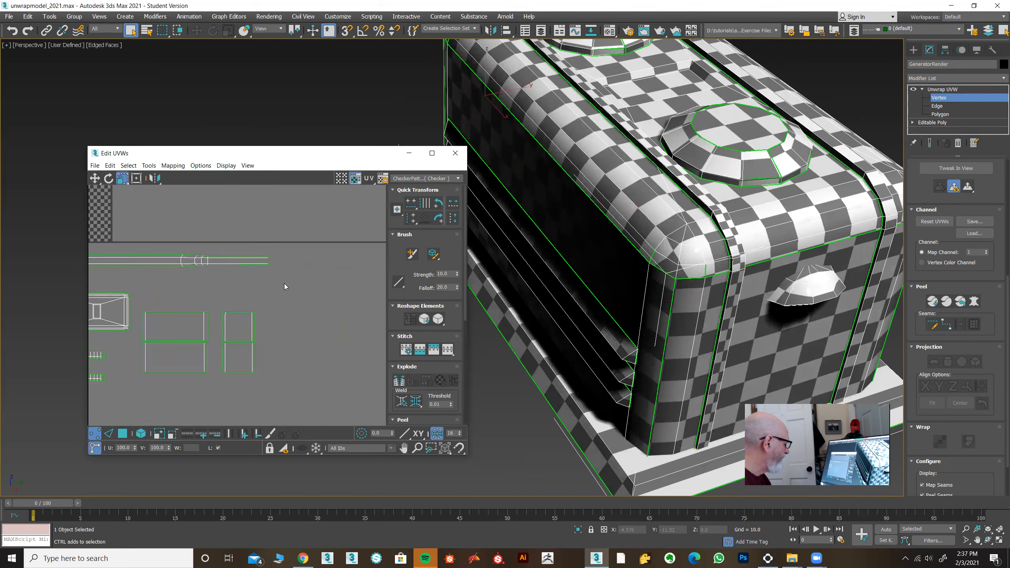
middle_click_drag(134, 273, 258, 288)
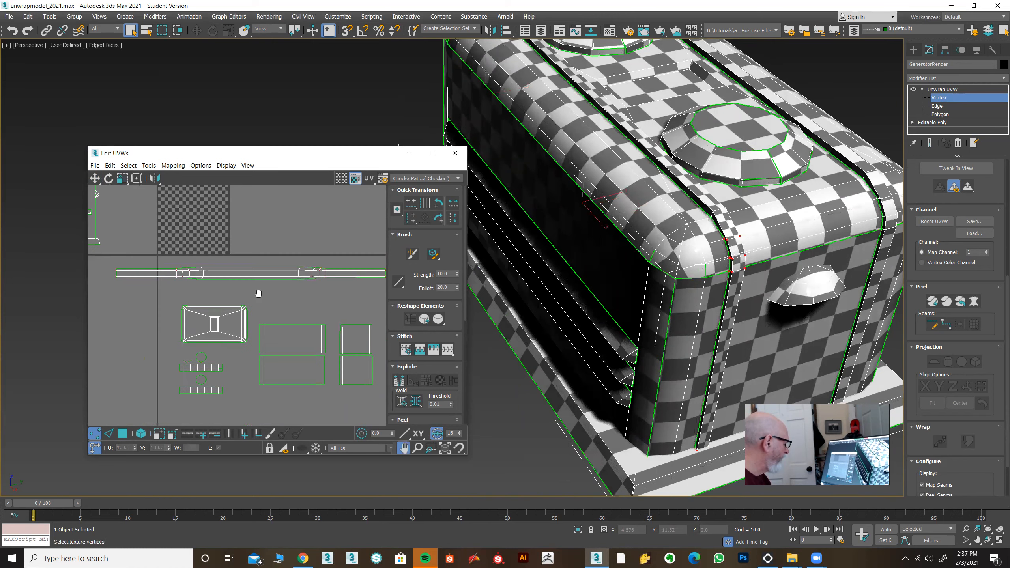
left_click_drag(193, 266, 194, 263)
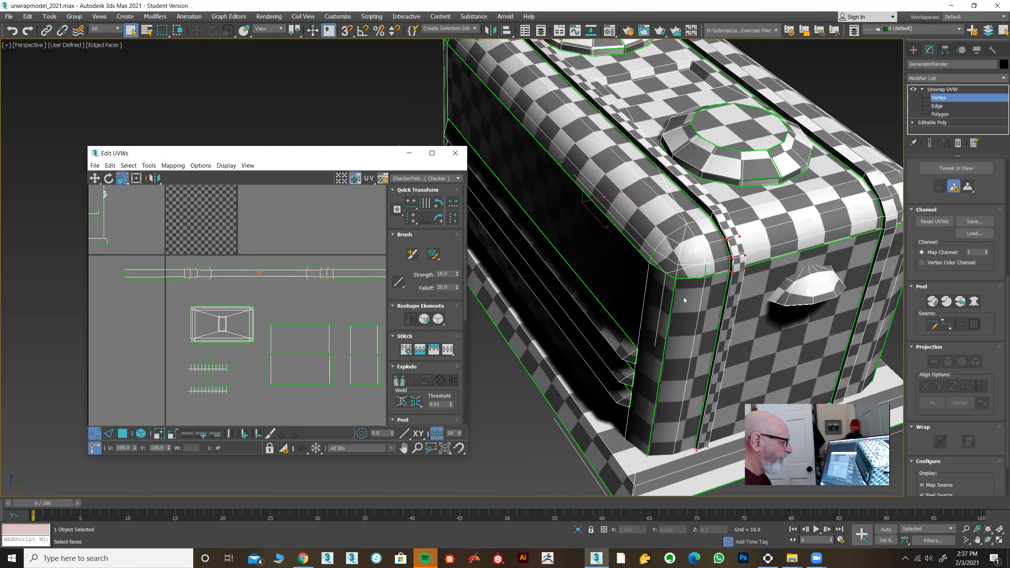
middle_click_drag(666, 323, 658, 336, "alt")
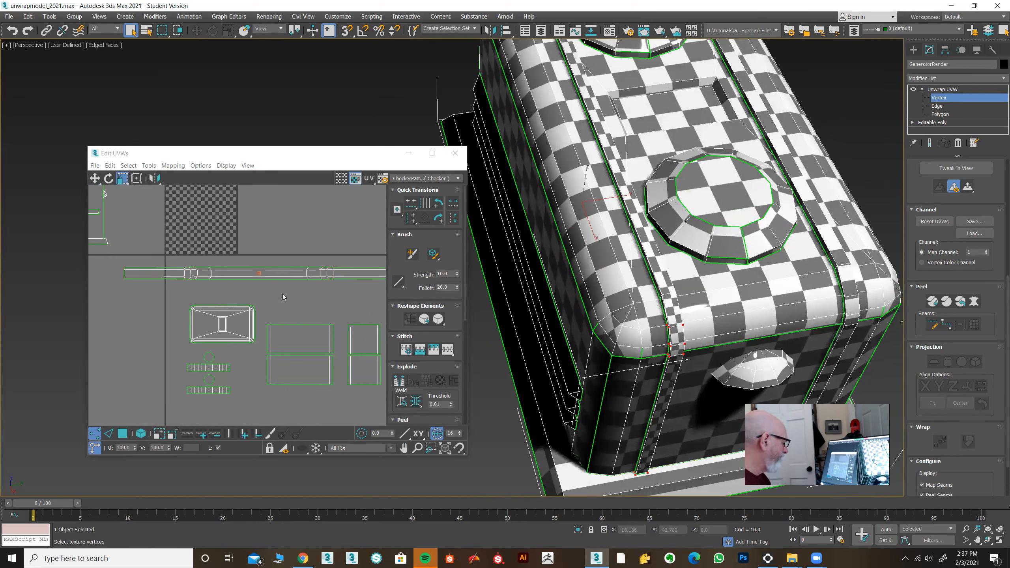
Step: Select the whole adjusted trim band shell as a polygon element and copy its UVs
left_click(142, 436)
left_click(221, 280)
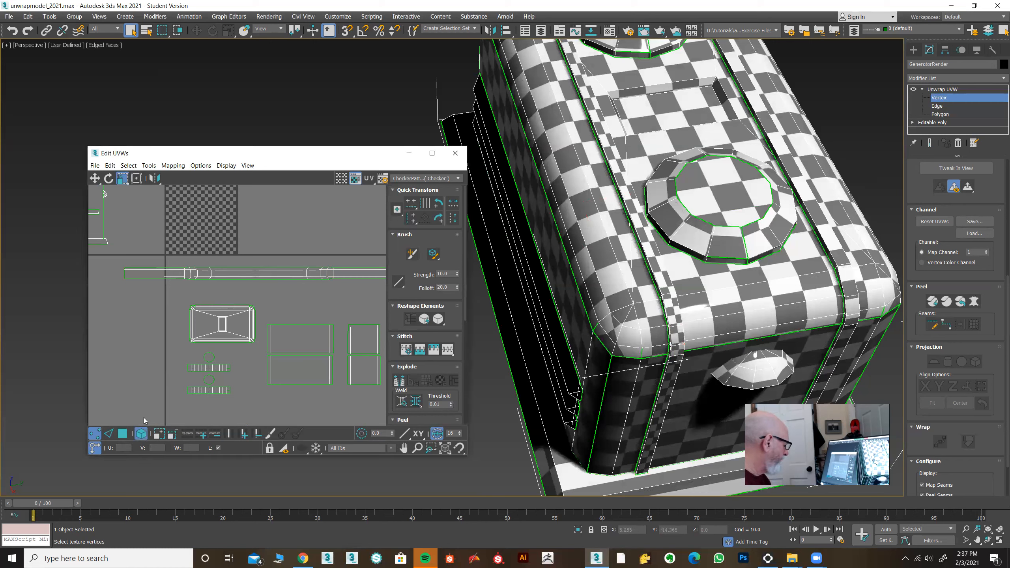
left_click(122, 433)
left_click(171, 272)
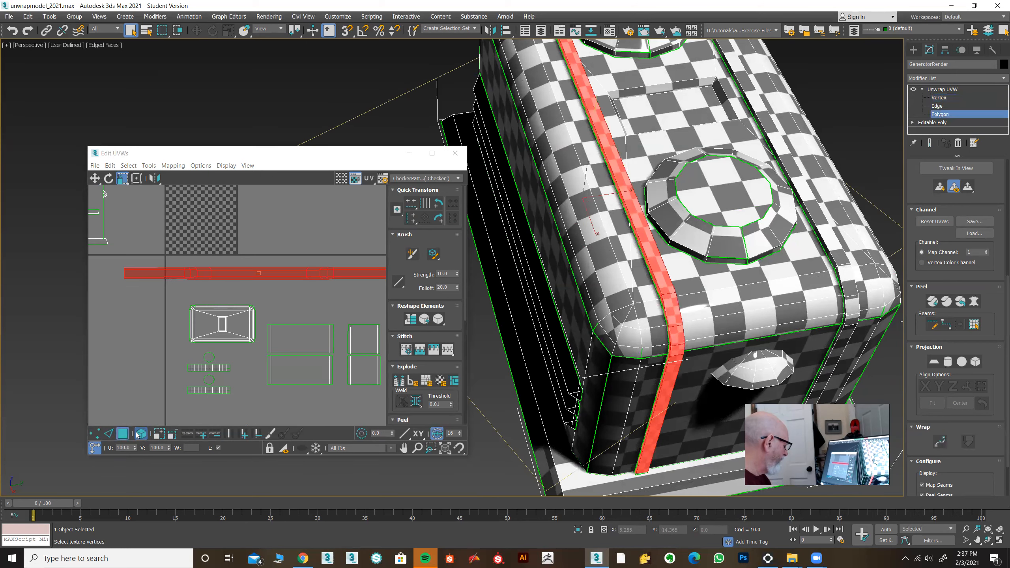
scroll(217, 304, "down", 3)
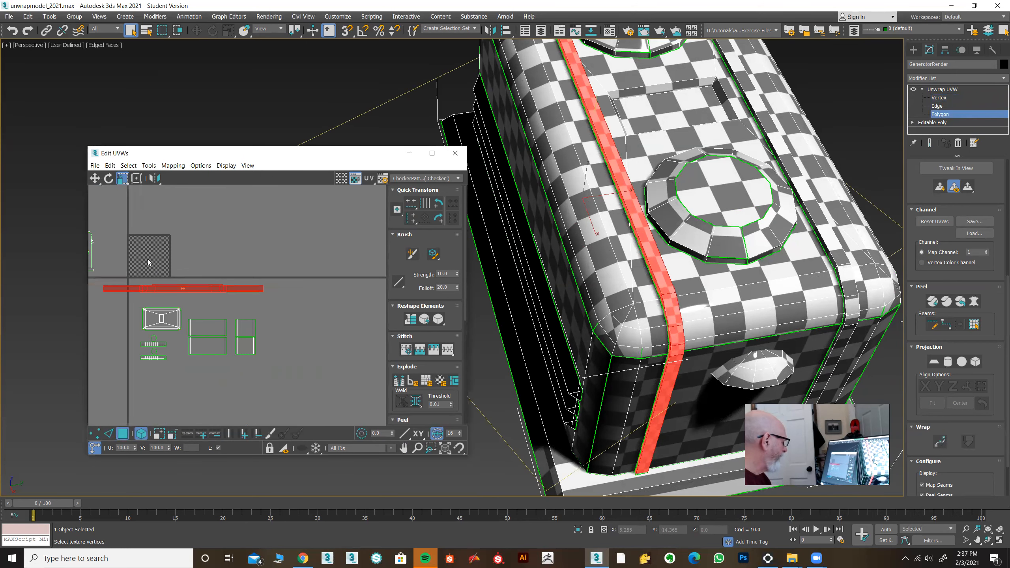
left_click(109, 165)
left_click(119, 176)
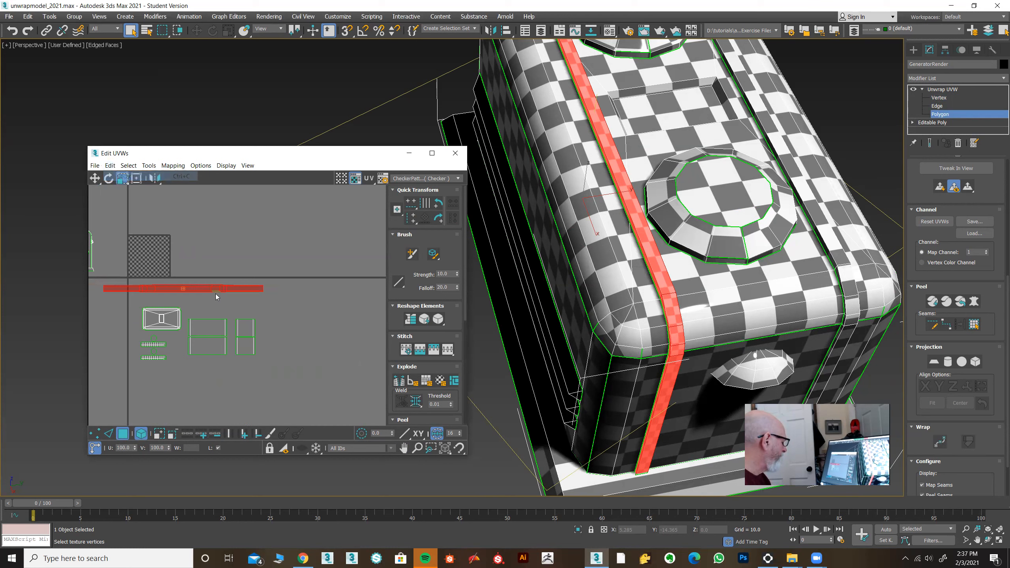
Step: Select the second trim band on the model, paste the copied UVs onto it and move its shell just below the first band's shell
scroll(215, 295, "down", 2)
left_click(840, 270)
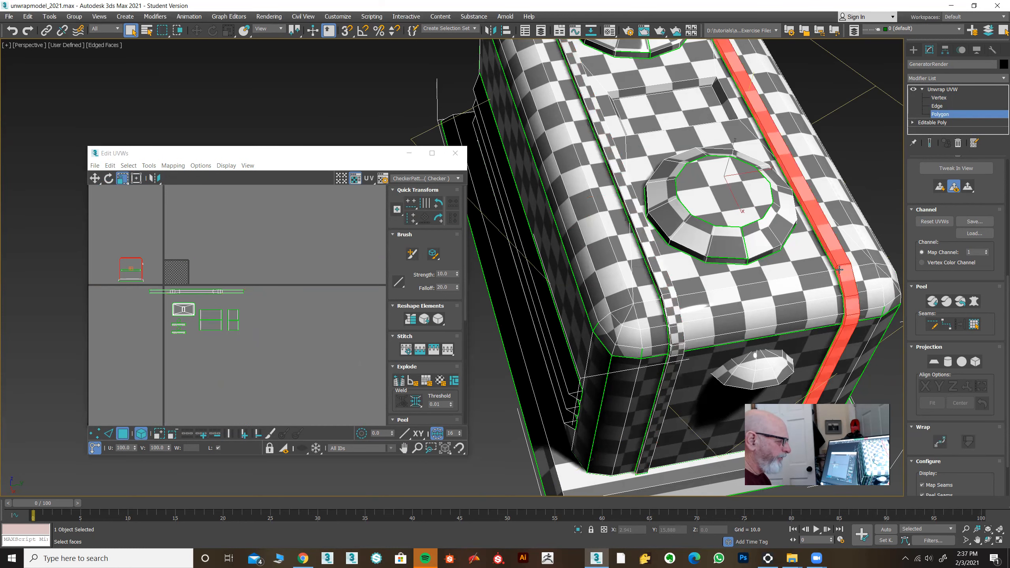
left_click(110, 167)
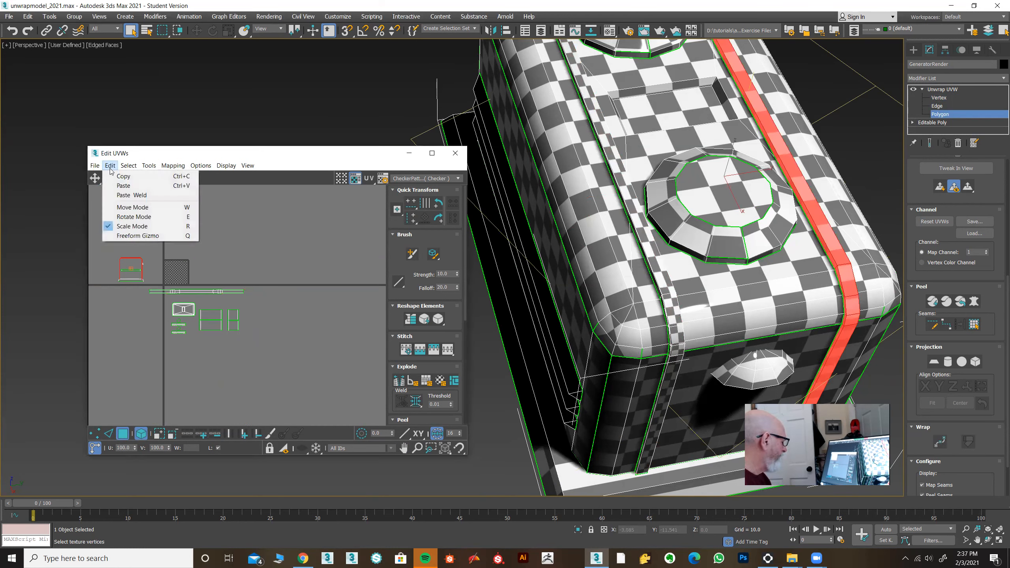
left_click(119, 185)
left_click(95, 178)
left_click_drag(205, 291, 203, 299)
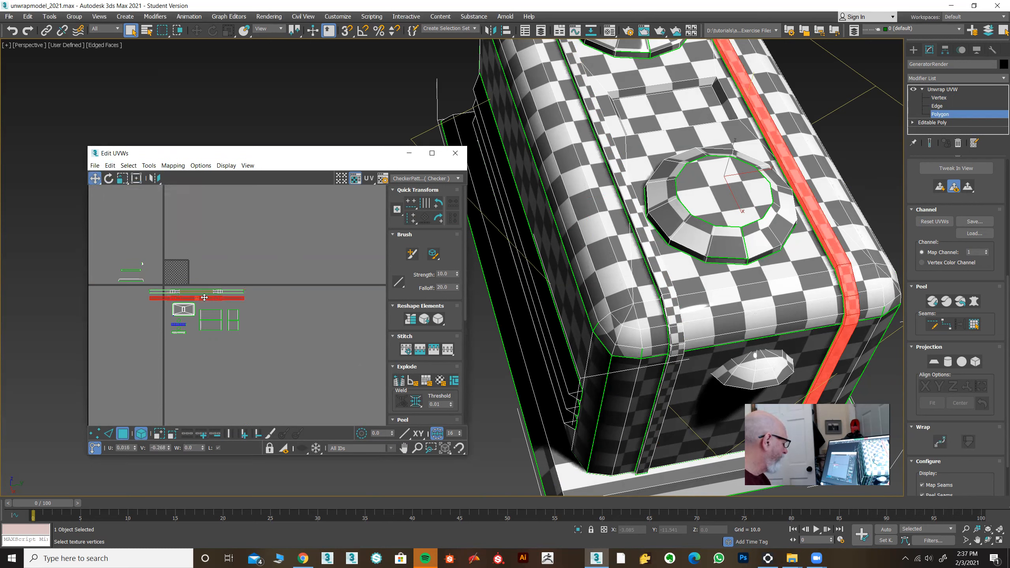
scroll(186, 305, "up", 3)
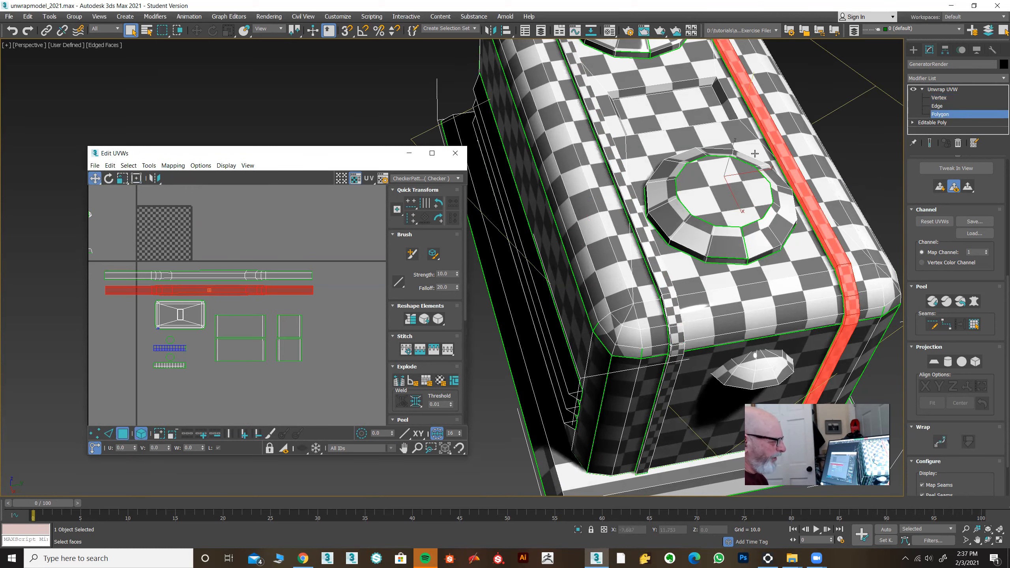
Step: Select both trim band shells together and scale them down uniformly to bring their checker size closer to the rest of the body
middle_click_drag(675, 222, 715, 193, "alt")
scroll(713, 191, "down", 3)
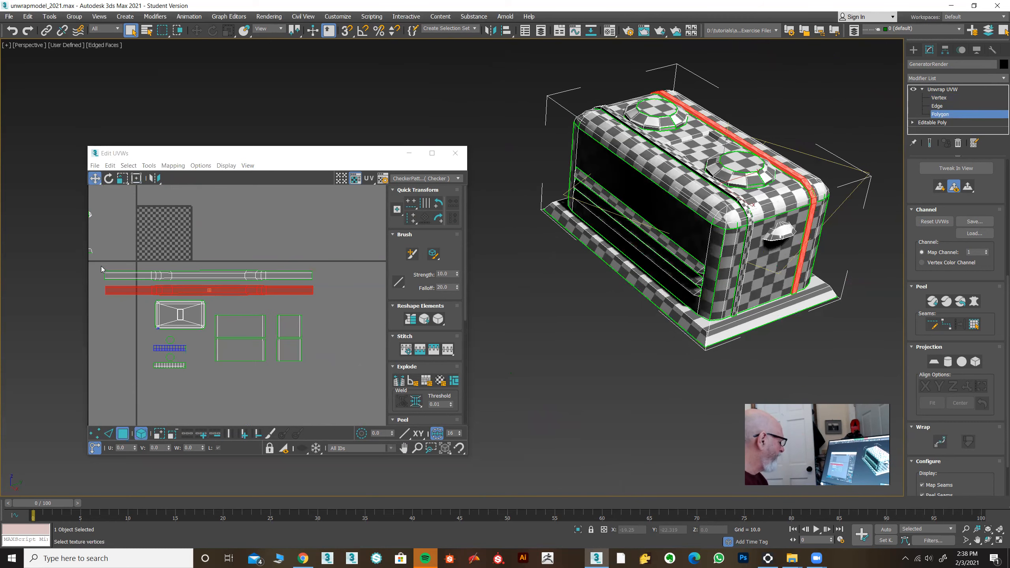
left_click_drag(101, 269, 113, 293)
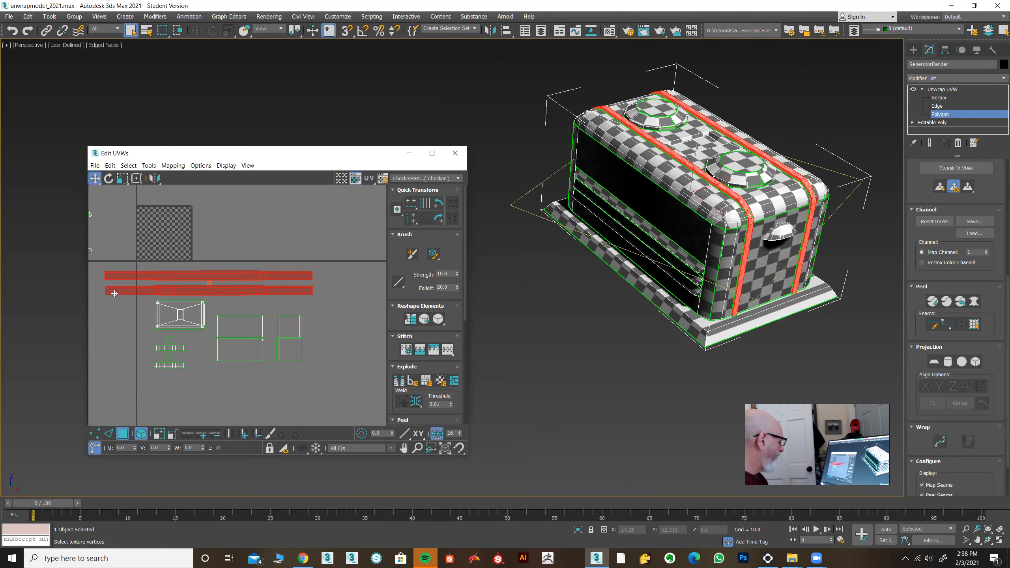
left_click(120, 180)
left_click(122, 169)
left_click_drag(203, 275, 194, 311)
middle_click_drag(700, 207, 658, 238, "alt")
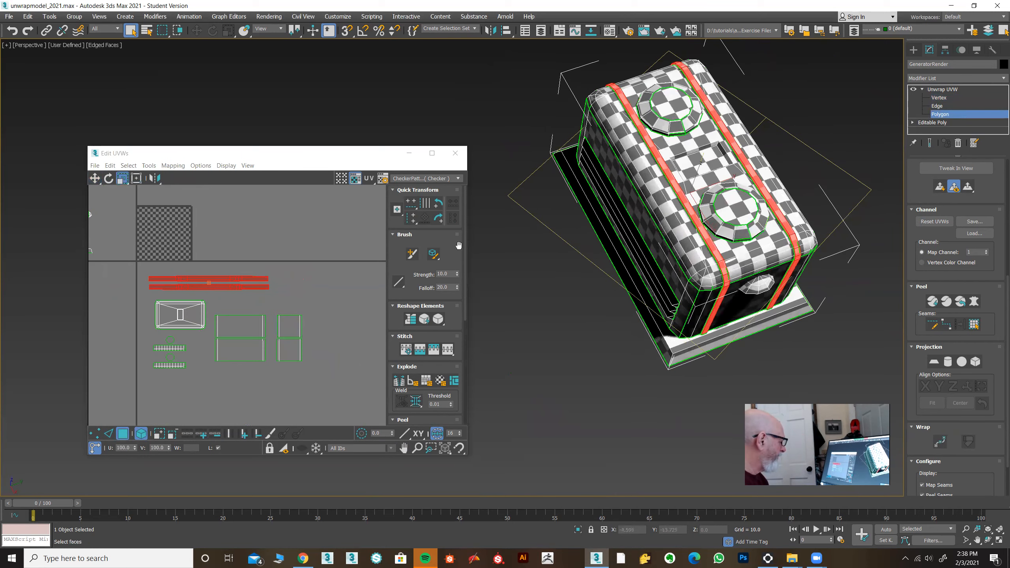
left_click_drag(234, 281, 230, 284)
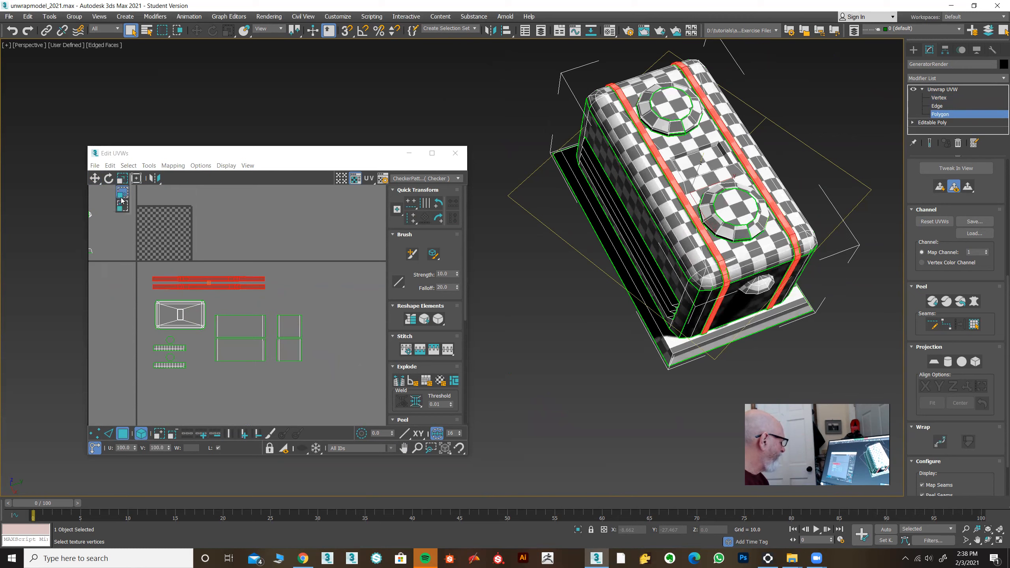
Step: Scale both trim band shells vertically to about 95.5%, move them just above the rectangular vent-like shell and clear the selection
left_click_drag(222, 277, 222, 280)
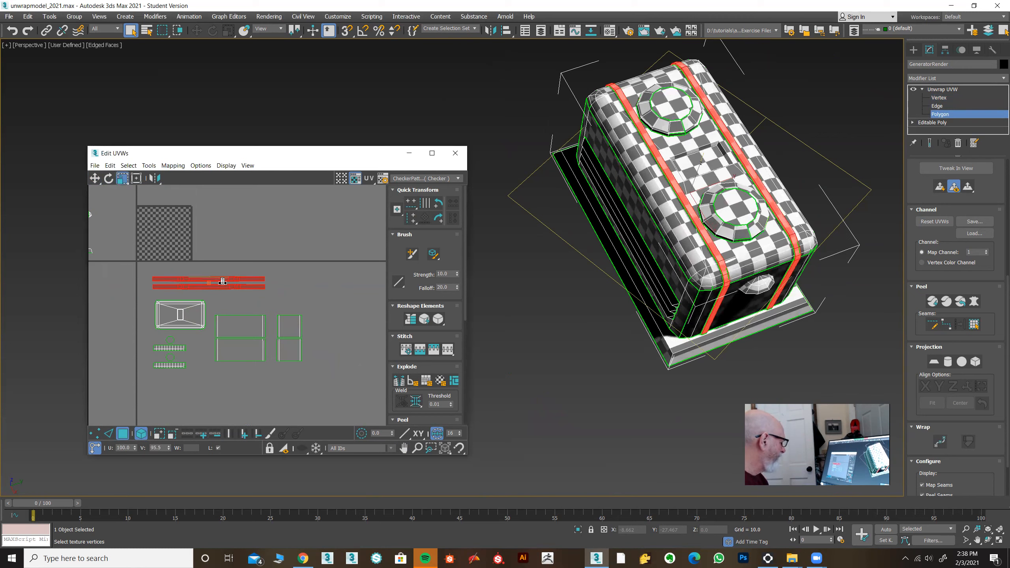
left_click(99, 180)
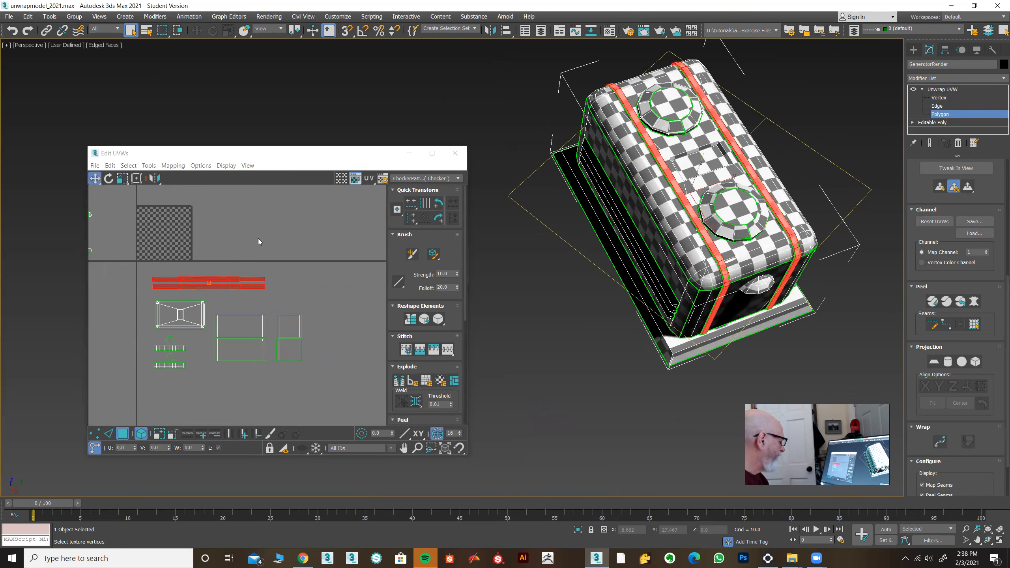
left_click_drag(210, 279, 214, 287)
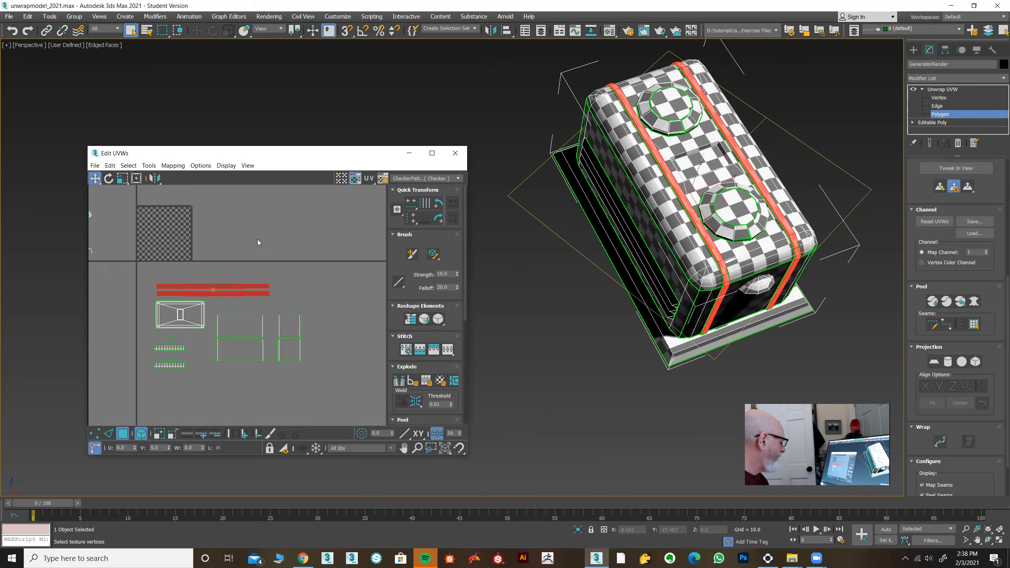
left_click(272, 219)
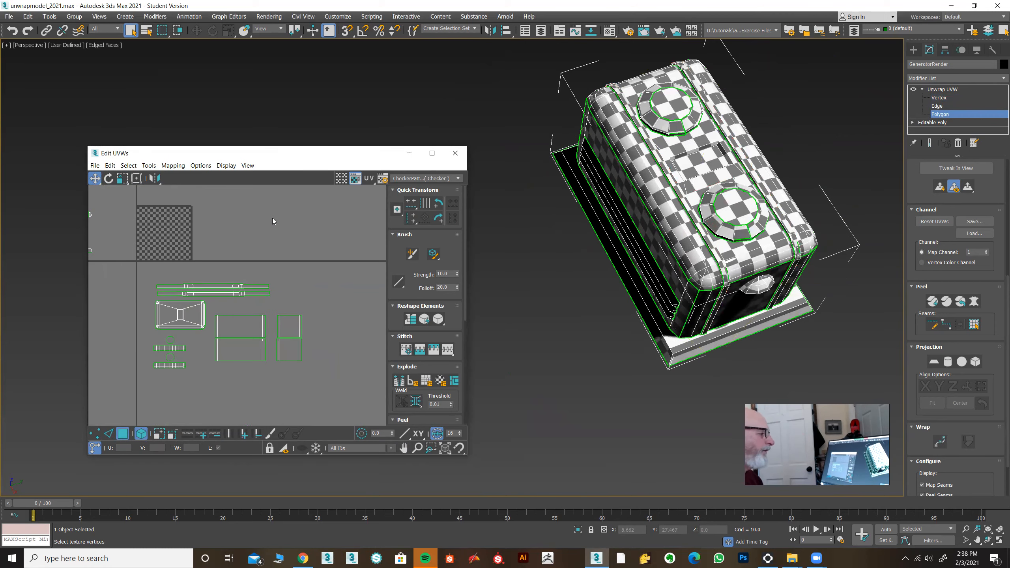
Step: Examine the checker pattern on the generator's side, base and louvers, selecting the base and the top louver to identify their shells
middle_click_drag(824, 178, 724, 247, "alt")
middle_click_drag(773, 269, 771, 267, "alt")
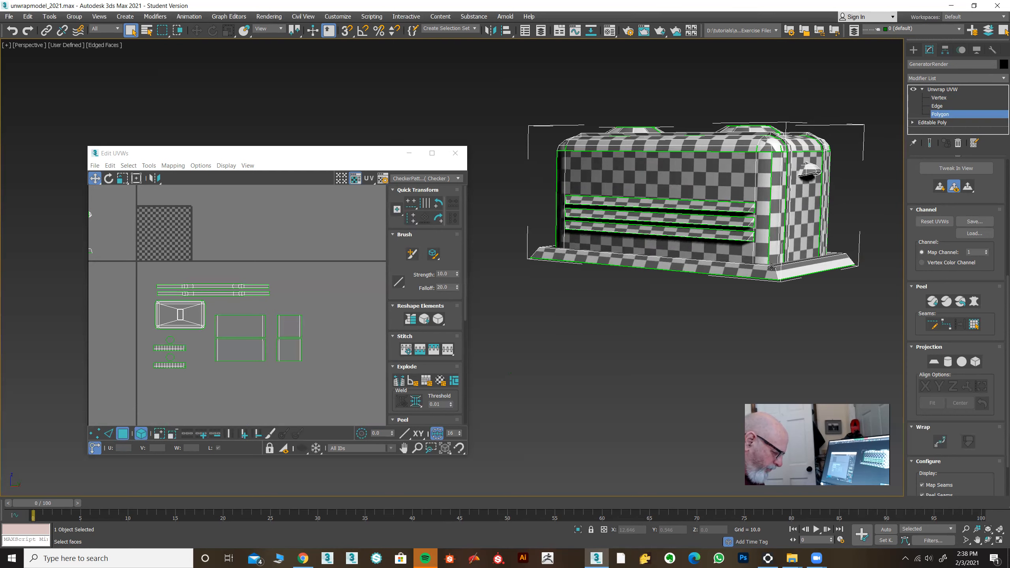
mouse_move(745, 348)
middle_mouse_down("alt")
mouse_move(734, 361)
mouse_move(743, 352)
middle_mouse_up("alt")
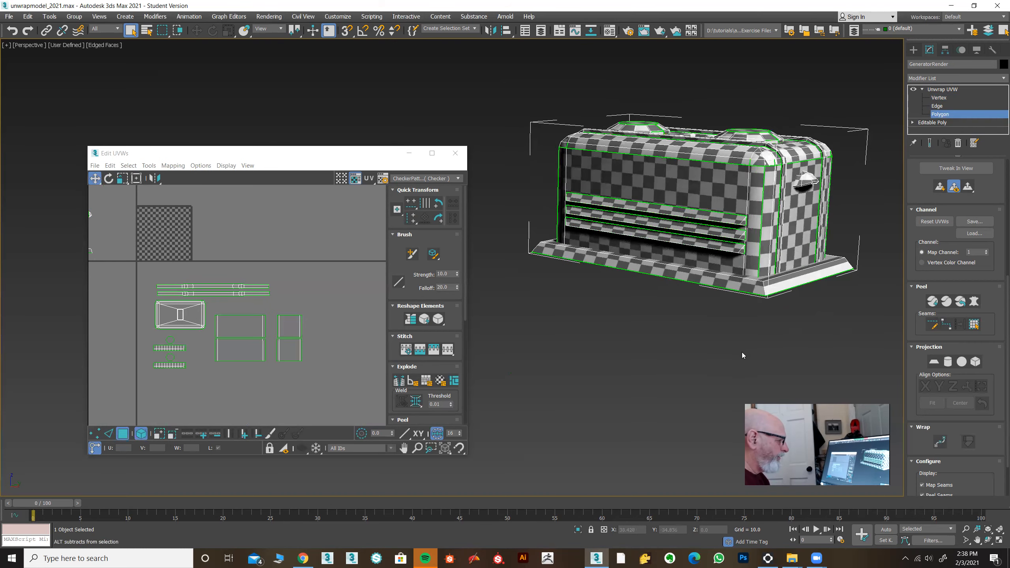
left_click(745, 287)
mouse_move(652, 327)
middle_mouse_down("alt")
mouse_move(651, 336)
mouse_move(662, 326)
middle_mouse_up("alt")
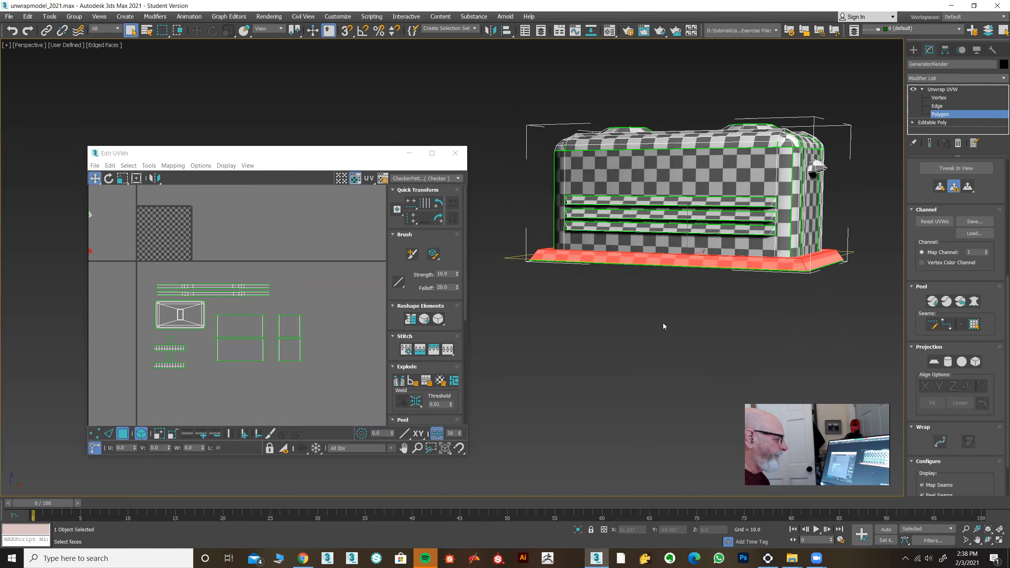
scroll(662, 323, "up", 5)
scroll(662, 318, "down", 2)
middle_click_drag(658, 113, 667, 243, "alt")
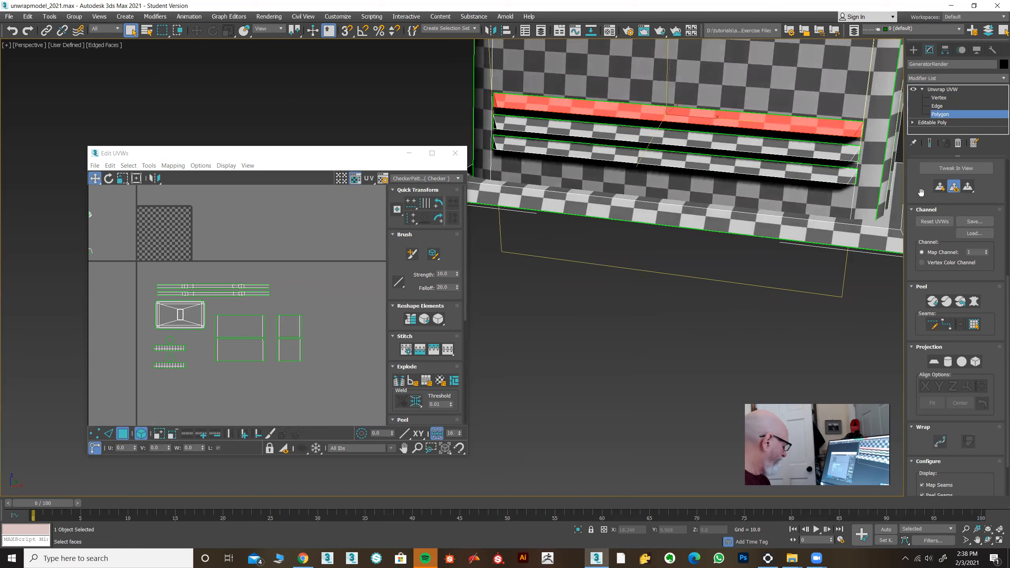
Step: Add the two lower louvers to the selection and planar-map all three, aligning the projection so it faces the louvers
left_click(611, 135, "ctrl")
left_click(608, 155, "ctrl")
middle_click_drag(608, 154, 574, 284, "alt")
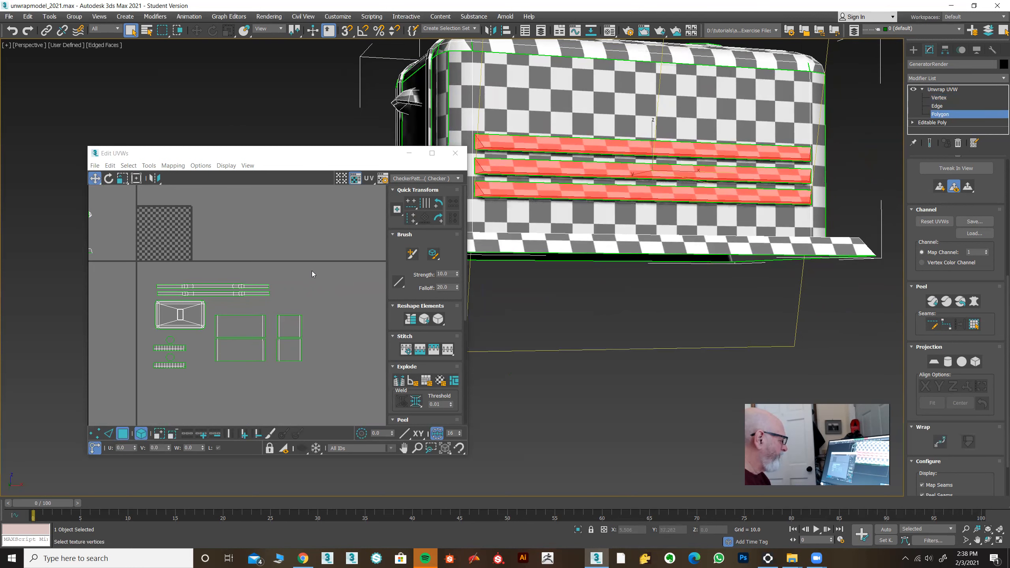
scroll(311, 274, "down", 5)
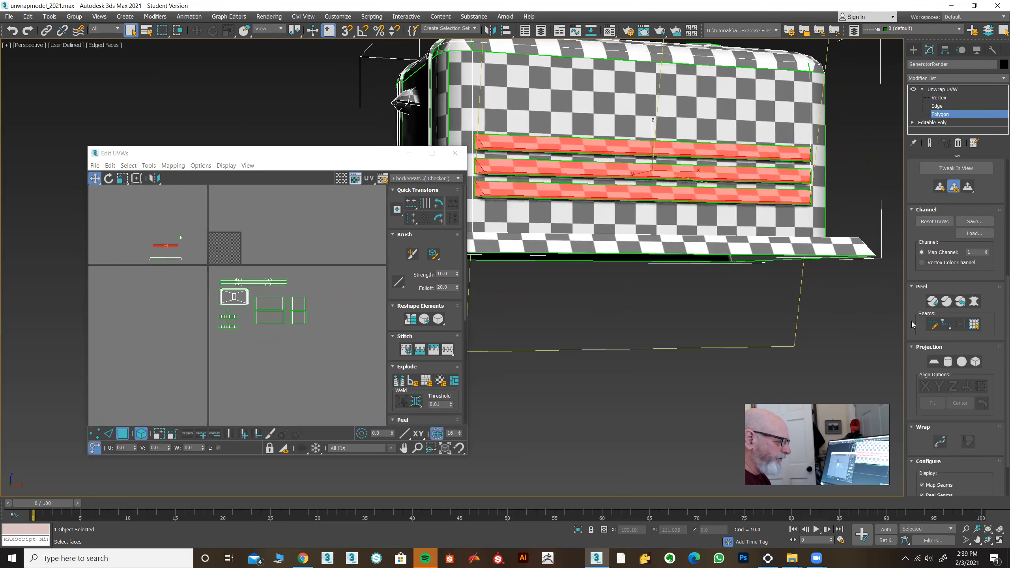
left_click(932, 362)
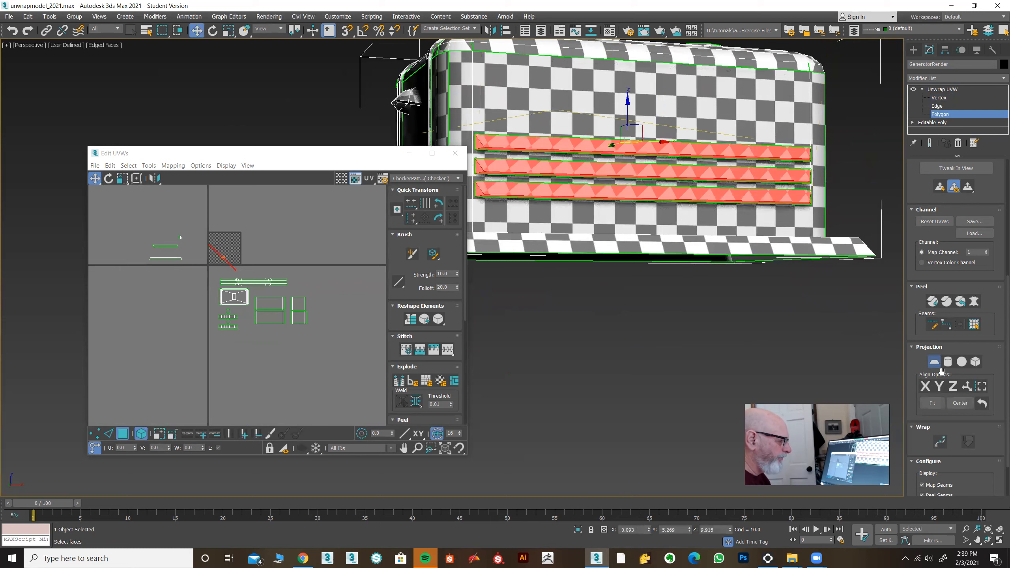
left_click(925, 385)
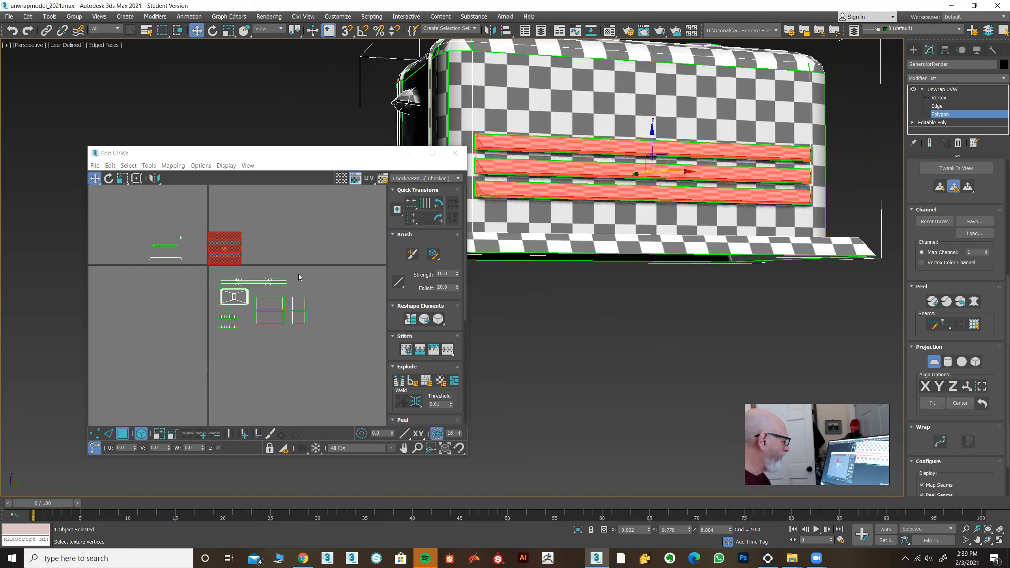
scroll(298, 274, "up", 5)
middle_click_drag(654, 251, 605, 253, "alt")
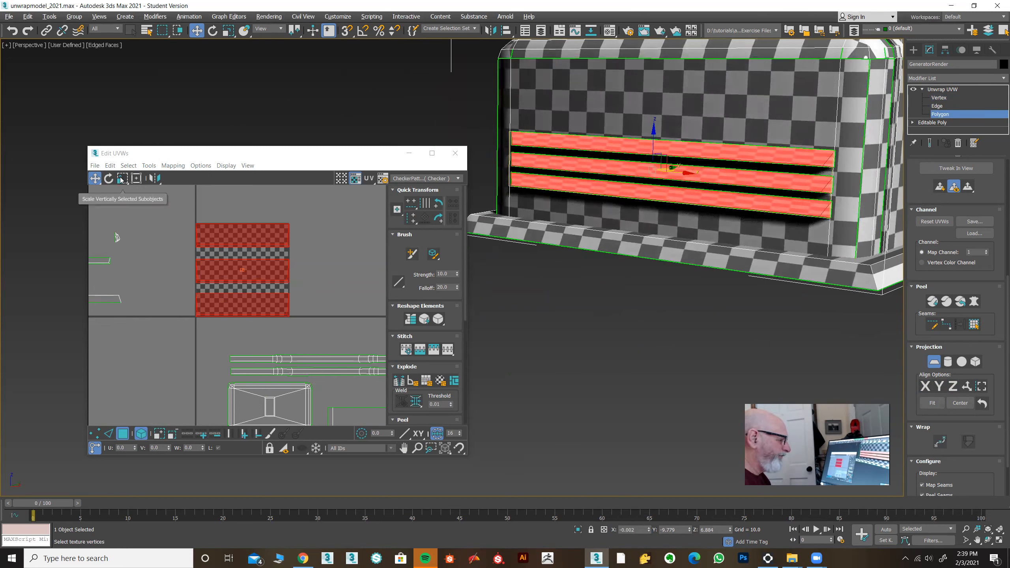
left_click(933, 362)
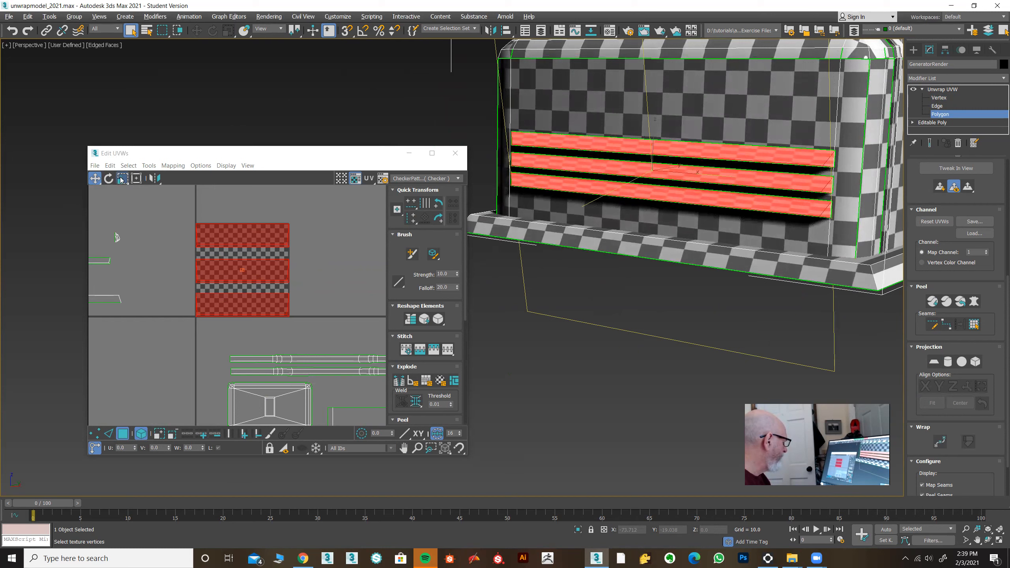
Step: Scale the three louver shells vertically down until the checkers on the louvers look roughly square
left_click(138, 180)
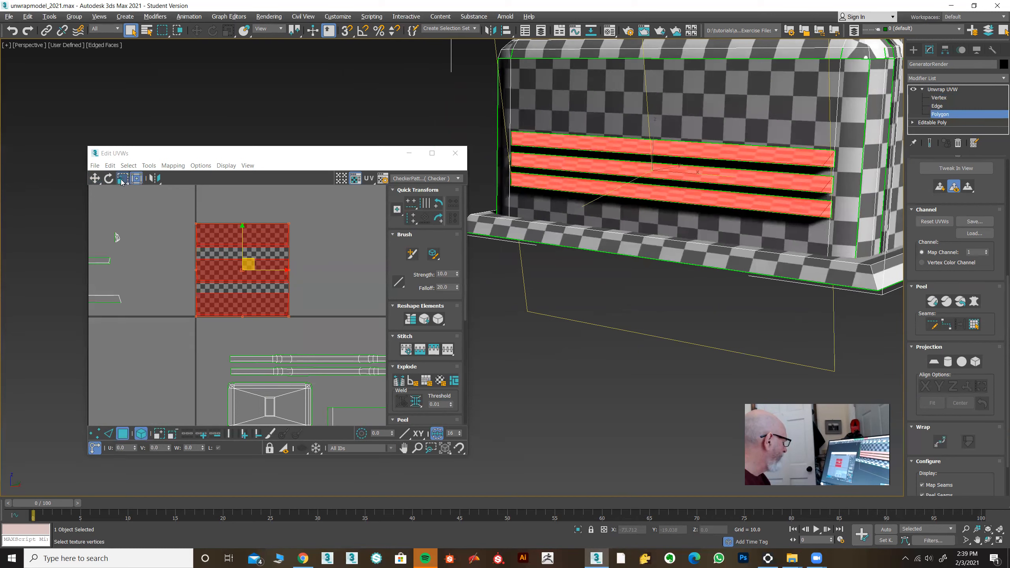
left_click(122, 180)
left_click_drag(121, 179, 121, 168)
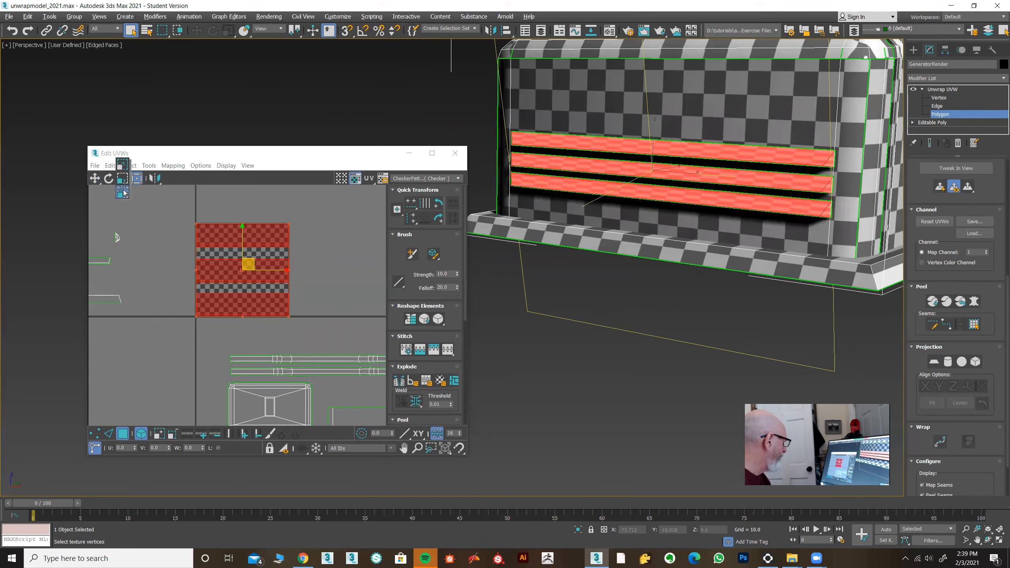
left_click(174, 211)
left_click_drag(314, 324, 216, 344)
left_click(122, 178)
middle_click_drag(238, 306, 199, 280)
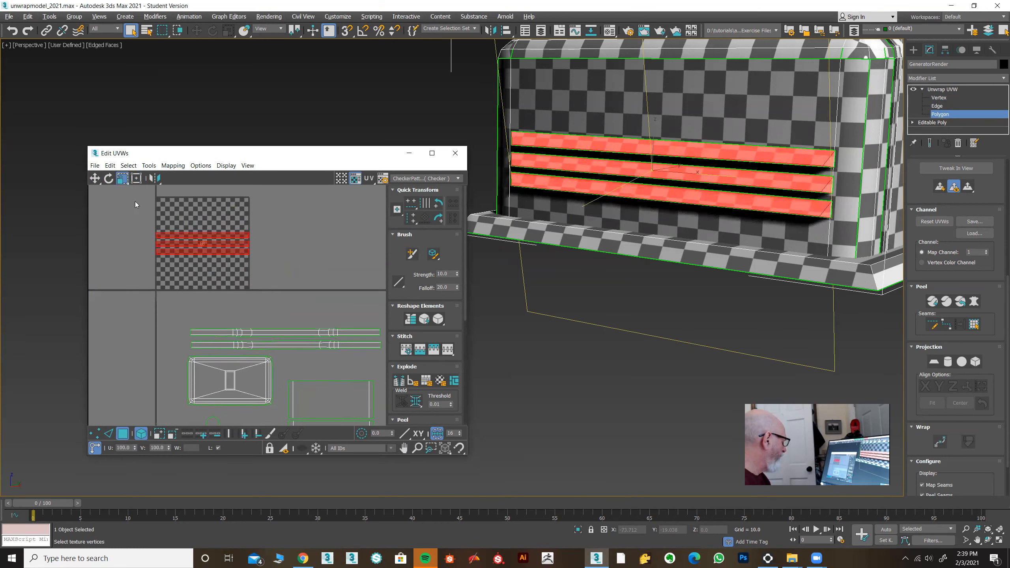
Step: Move the louver shells out of the texture tile to just below the large body side shells
left_click(95, 178)
left_click_drag(212, 235, 312, 293)
middle_click_drag(313, 293, 227, 240)
left_click_drag(227, 225, 256, 401)
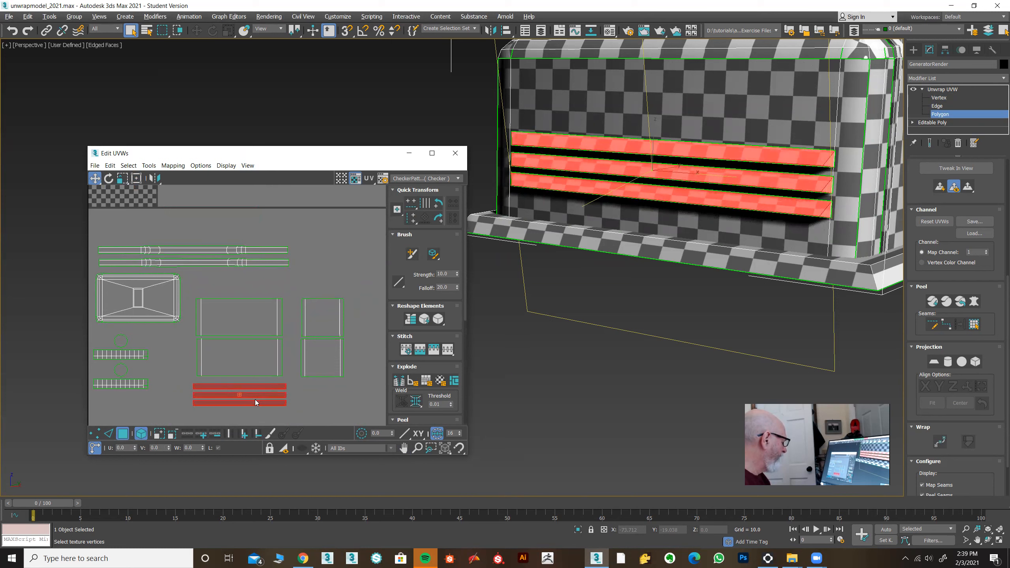
Step: Adjust the louver shells' height slightly and scale them down uniformly to match the body's checker size
left_click(122, 178)
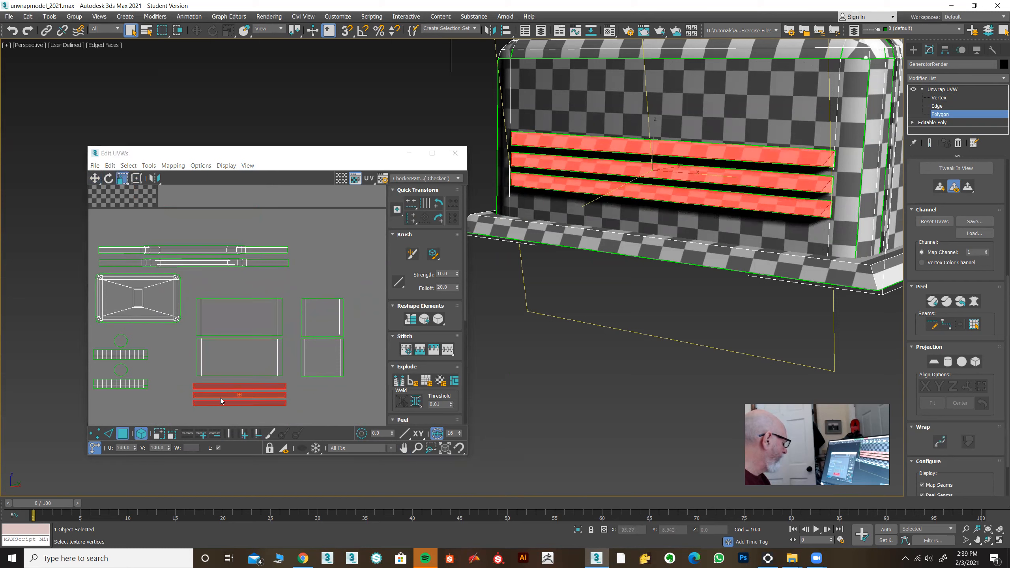
left_click_drag(226, 387, 226, 390)
left_click_drag(123, 182, 122, 151)
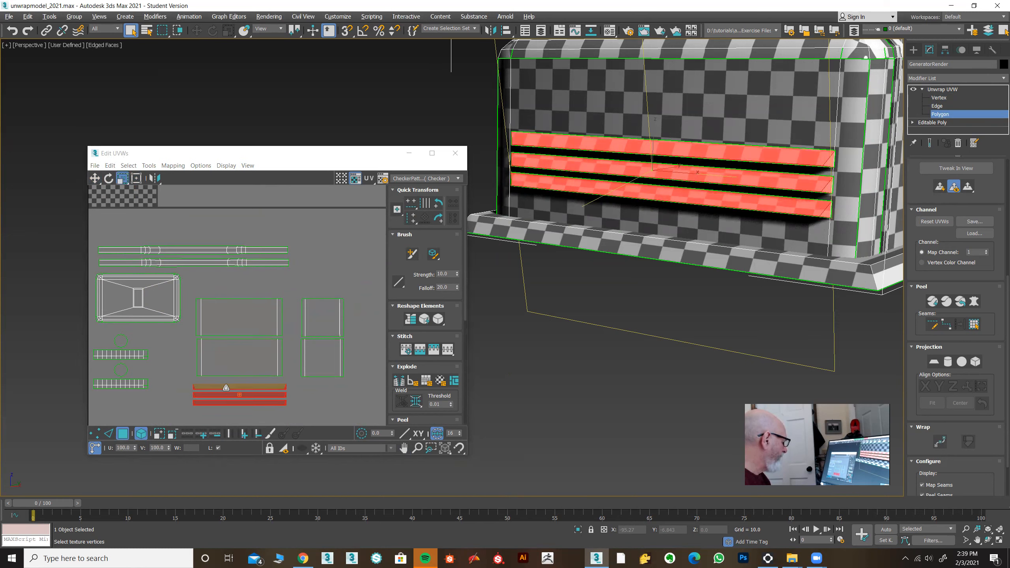
left_click_drag(225, 389, 223, 400)
scroll(235, 378, "down", 3)
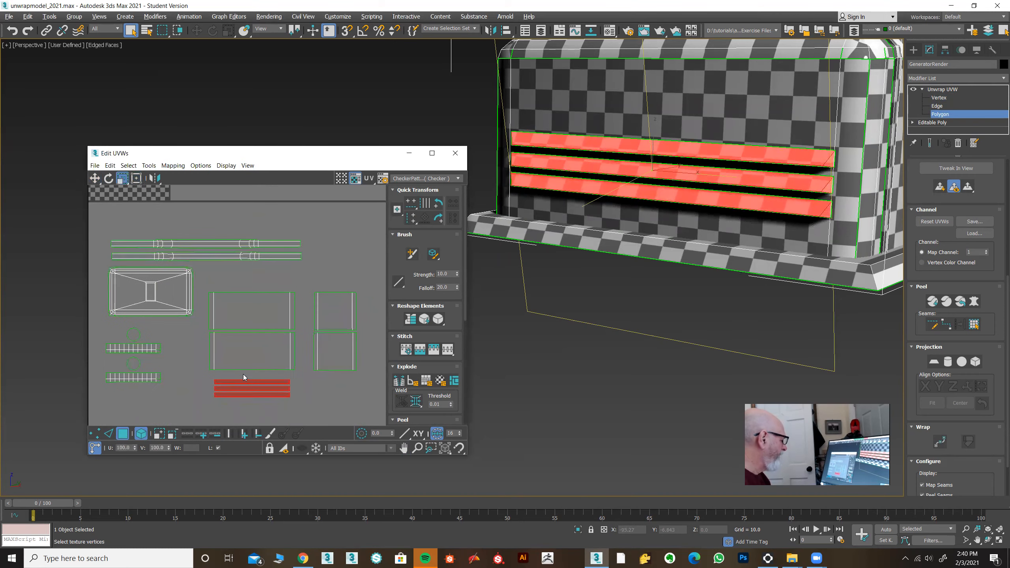
Step: Copy the louver UVs and paste them onto the three louvers on the opposite side of the generator
middle_click_drag(690, 302, 619, 294, "alt")
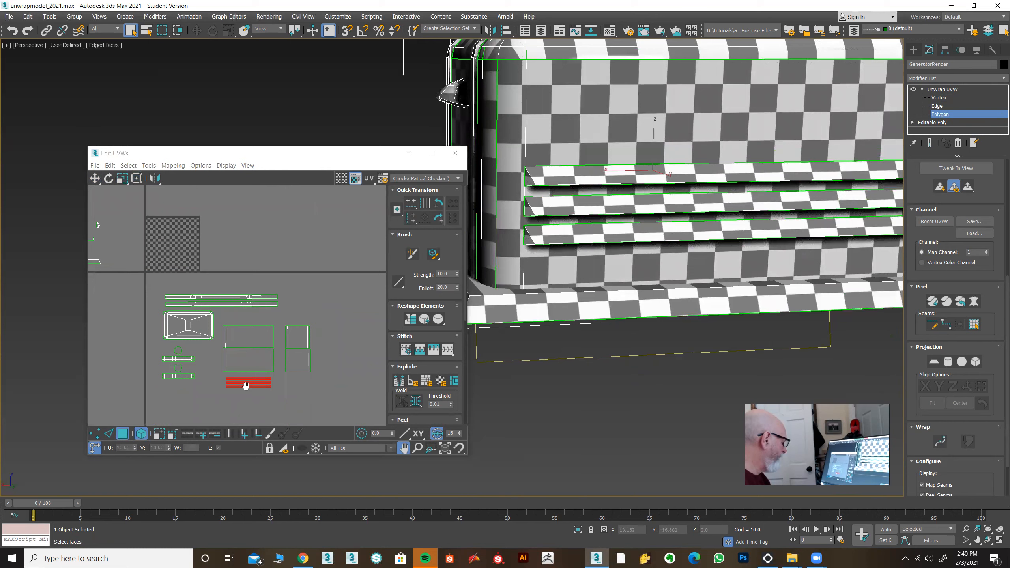
left_click(110, 166)
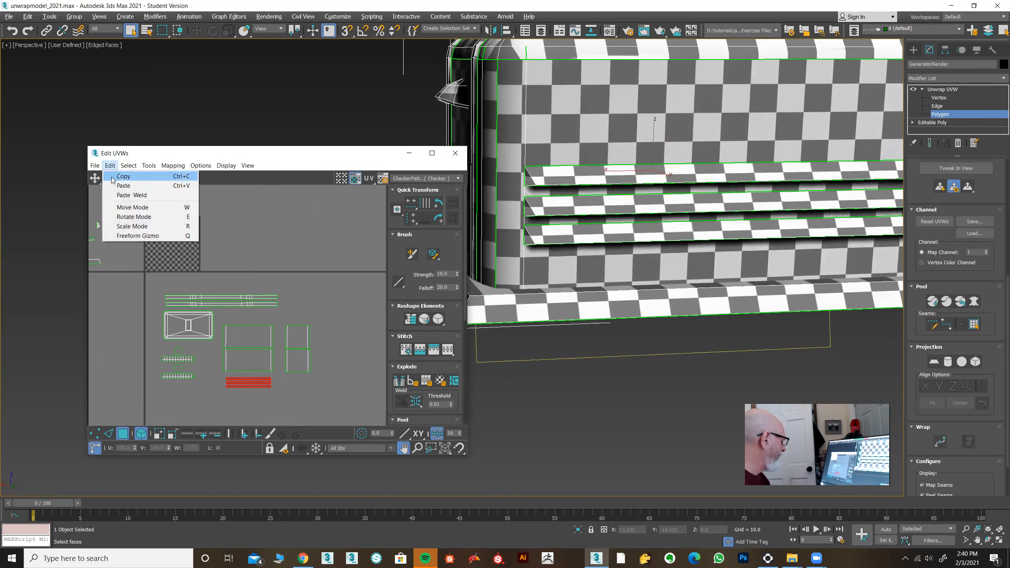
left_click(113, 178)
left_click(599, 181)
left_click(604, 207, "ctrl")
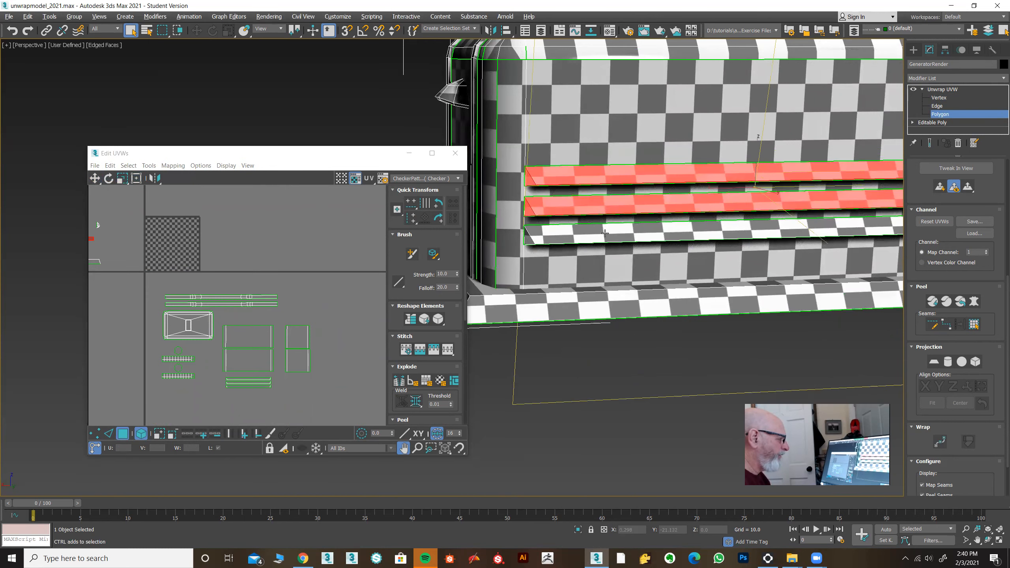
left_click(605, 234, "ctrl")
left_click(110, 166)
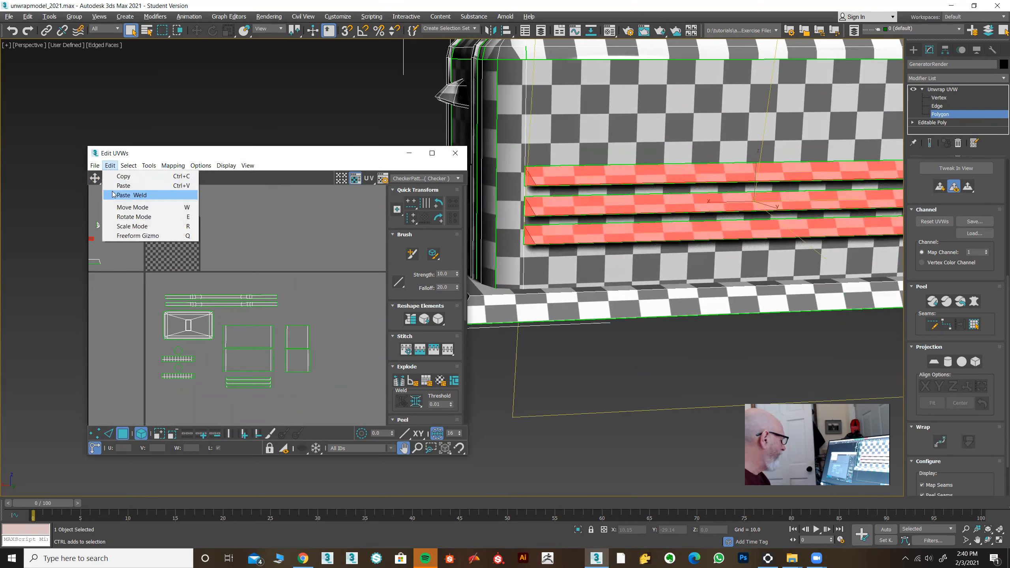
left_click(113, 195)
Step: Move the opposite louvers' shells just below the first set of louver shells
left_click(96, 178)
left_click_drag(255, 383, 256, 394)
left_click(122, 178)
Step: Select the generator's base and apply a planar map aligned to the Z axis
middle_click_drag(565, 238, 635, 371, "alt")
scroll(696, 266, "down", 3)
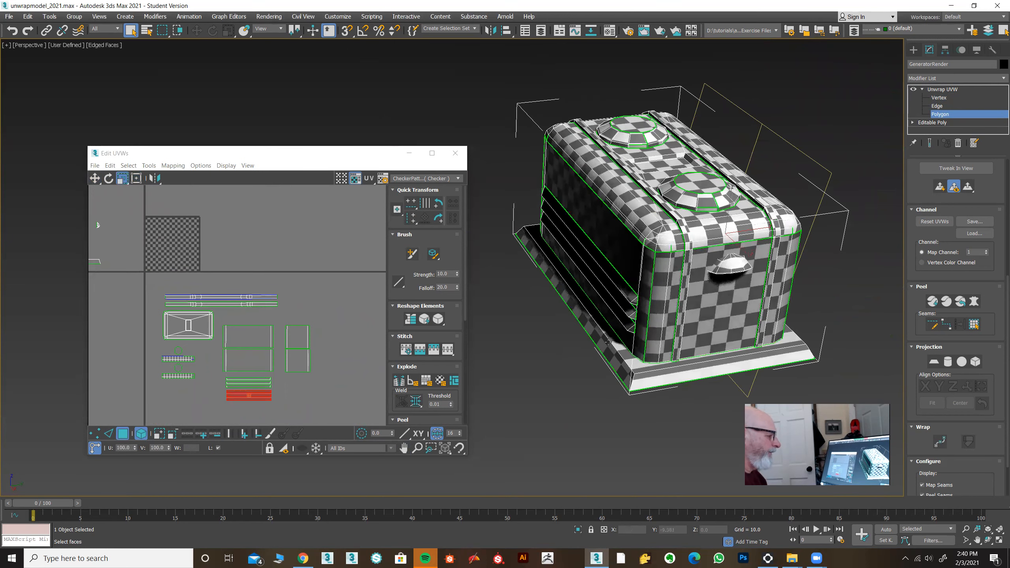
left_click(635, 371)
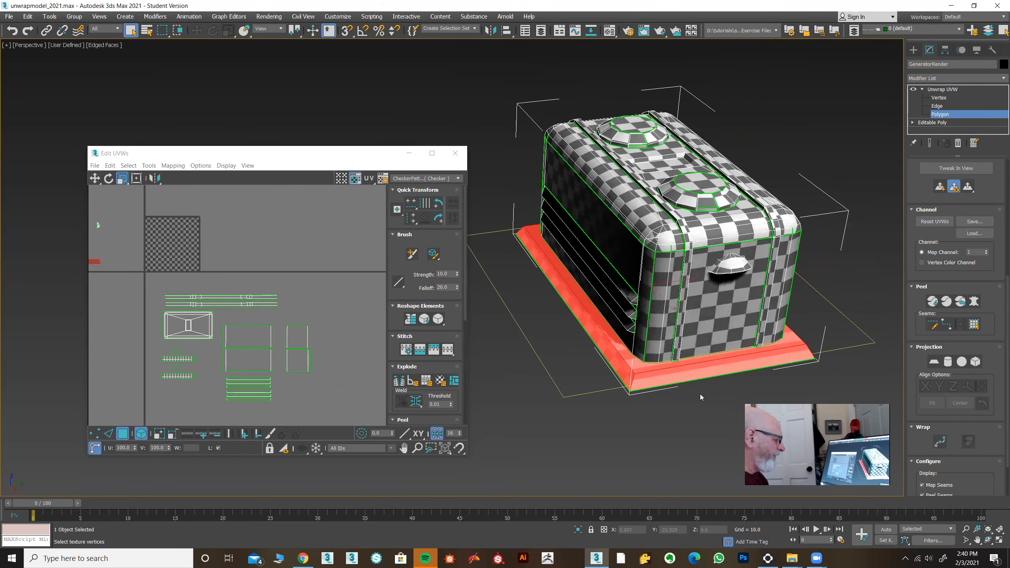
left_click(932, 361)
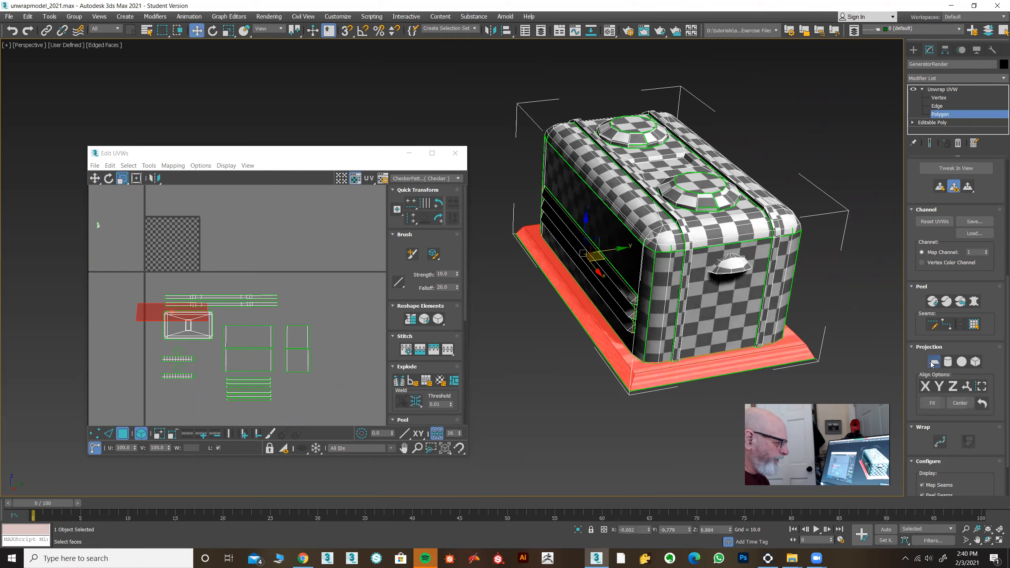
middle_click_drag(579, 386, 623, 380, "alt")
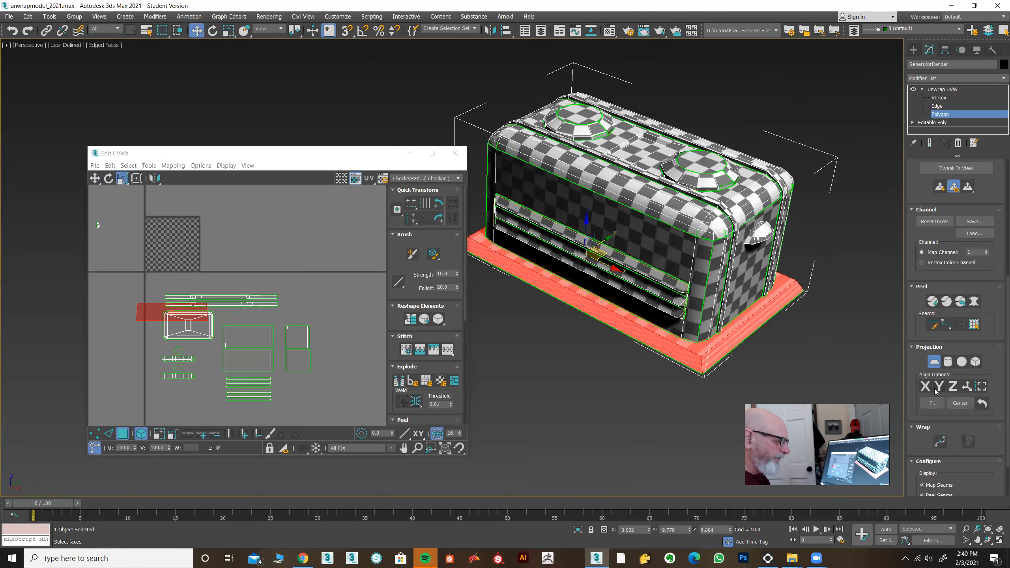
left_click(951, 386)
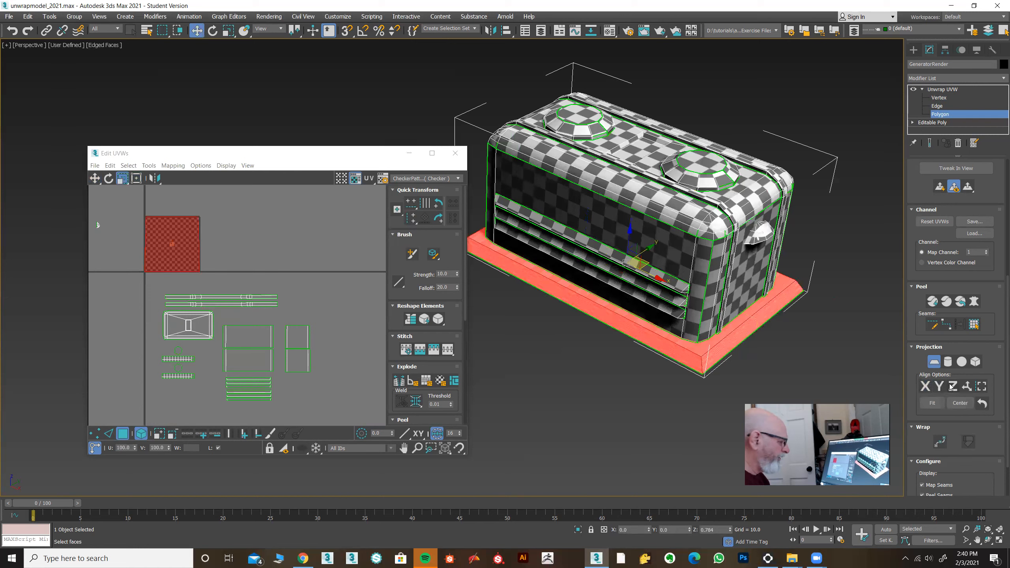
left_click(953, 386)
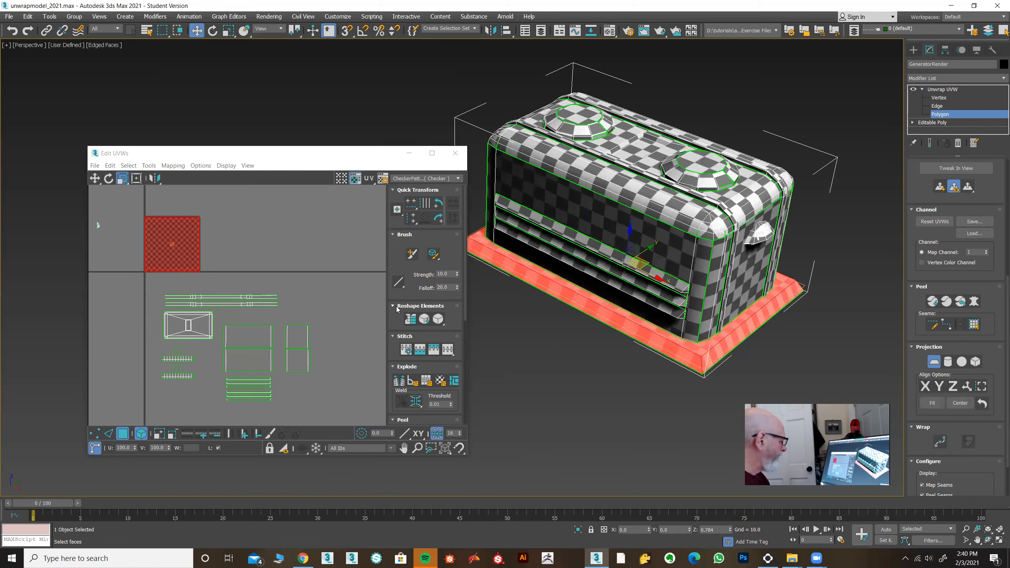
left_click(929, 363)
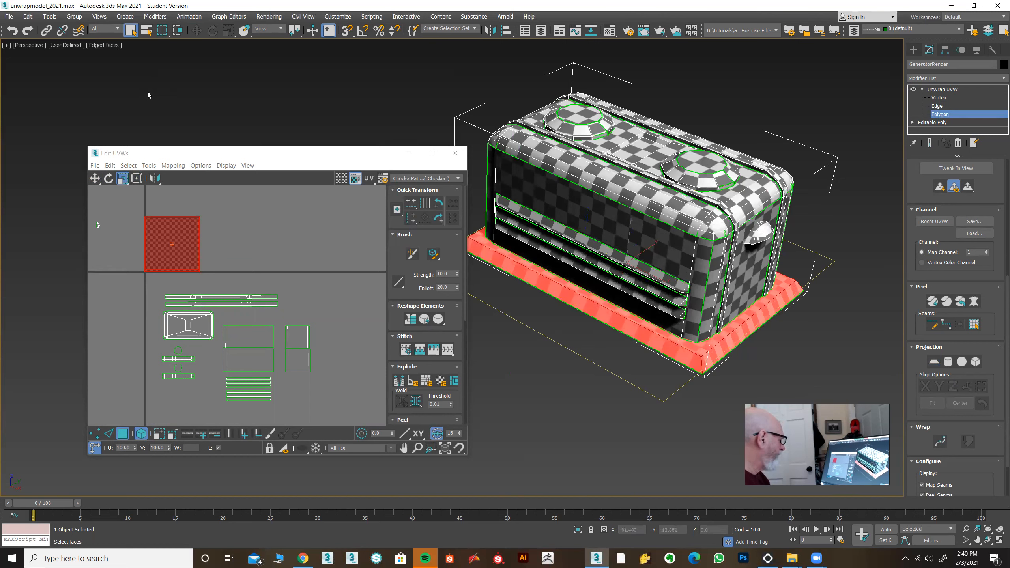
Step: Shrink the base shell, flatten it vertically and place it below the two comb-like shells
left_click_drag(175, 248, 164, 301)
left_click_drag(121, 177, 124, 194)
left_click_drag(174, 244, 180, 384)
left_click(95, 178)
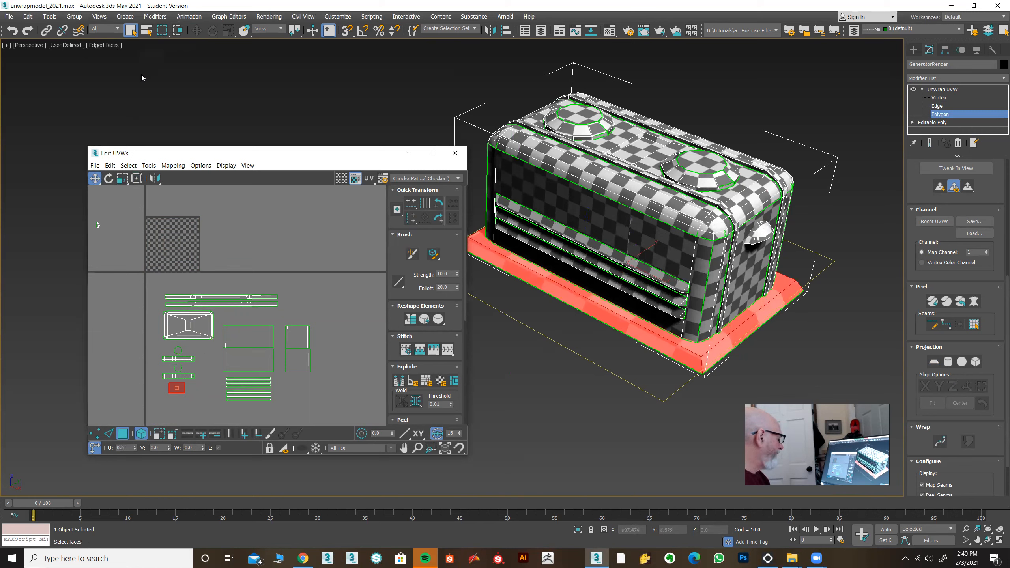
Step: Scale the base shell up uniformly to about the width of the comb-like shells, keeping it just below them
left_click_drag(122, 182, 124, 164)
mouse_move(181, 392)
left_mouse_down()
mouse_move(181, 365)
mouse_move(180, 398)
left_mouse_up()
left_click(95, 179)
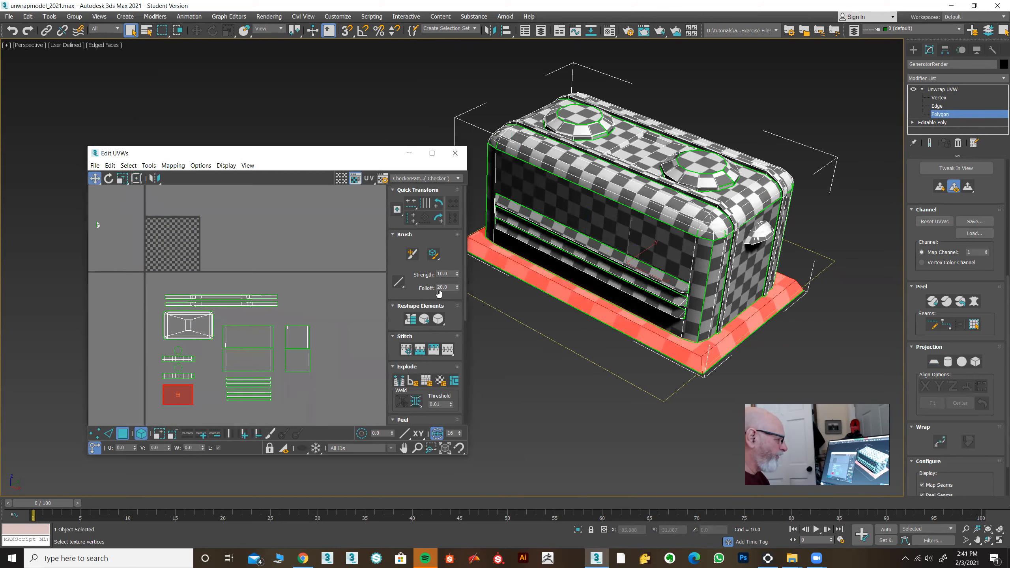
Step: Select the small hood on the generator's end face and turn off selection by element
middle_click_drag(696, 274, 559, 327, "alt")
left_click(618, 272)
scroll(579, 296, "up", 5)
middle_click_drag(583, 292, 531, 277, "alt")
middle_click_drag(602, 257, 599, 270, "alt")
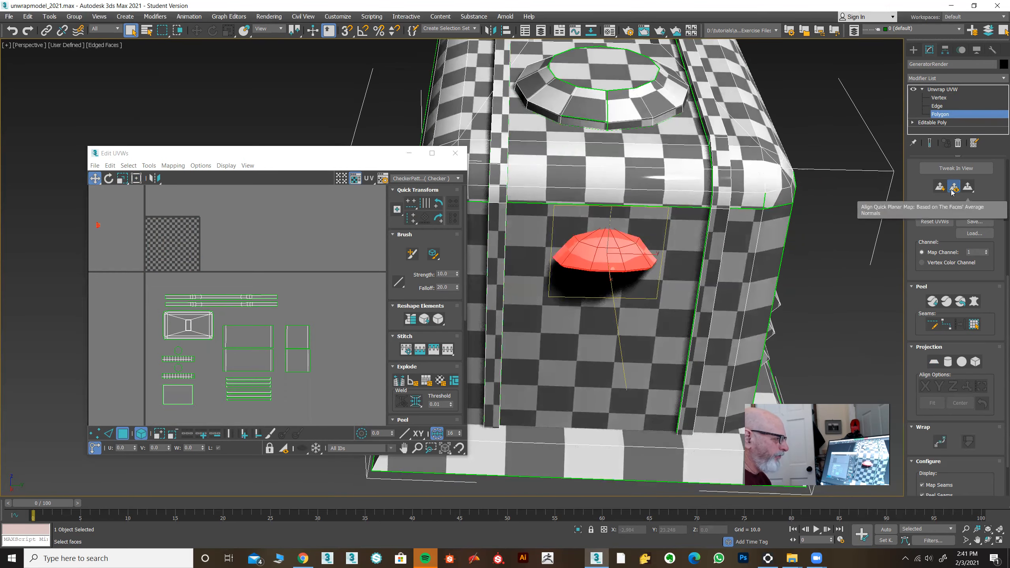
left_click(141, 434)
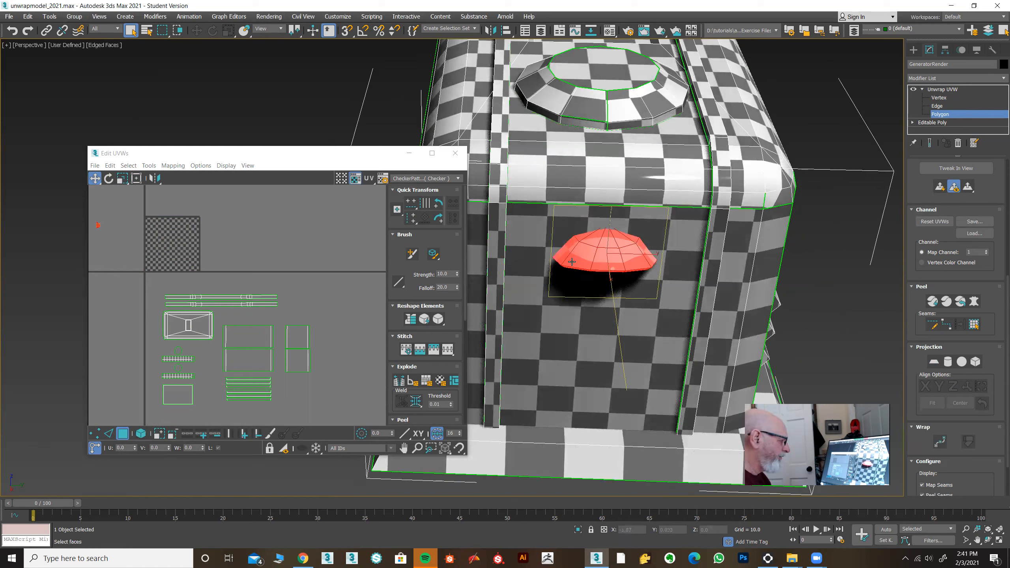
left_click_drag(912, 178, 949, 533)
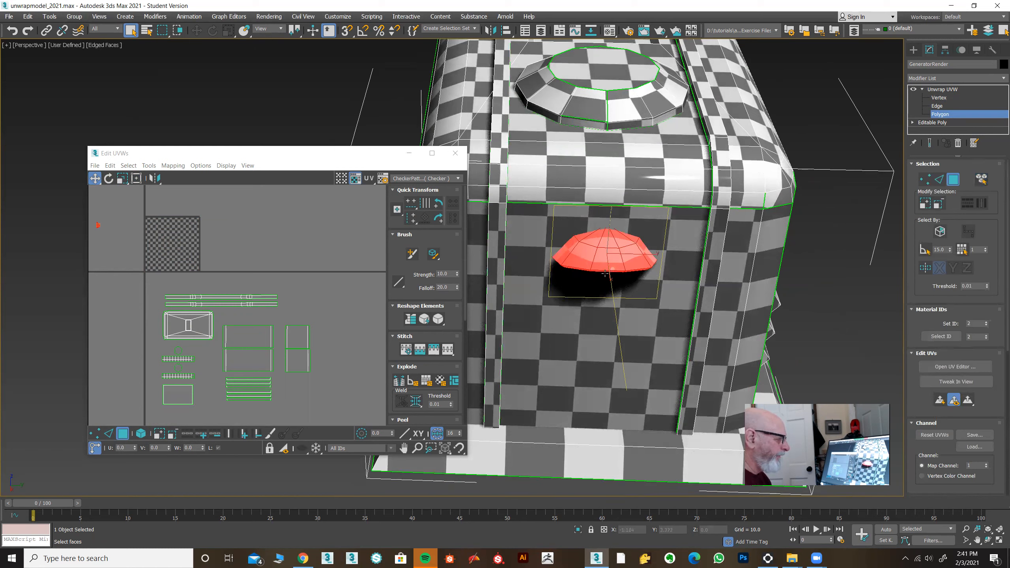
Step: Select all the upper faces of the small hood individually, leaving out its underside
left_click(600, 261)
left_click(603, 243, "ctrl")
left_click(593, 242, "ctrl")
left_click(587, 252, "ctrl")
left_click(570, 244, "ctrl")
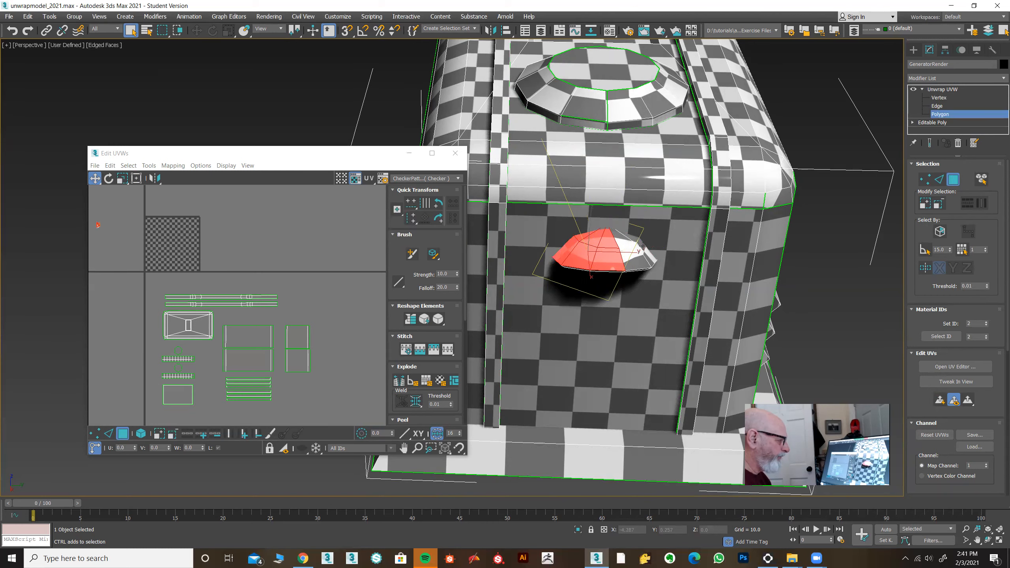
left_click(623, 243, "ctrl")
left_click(645, 253, "ctrl")
middle_click_drag(647, 253, 637, 263, "alt")
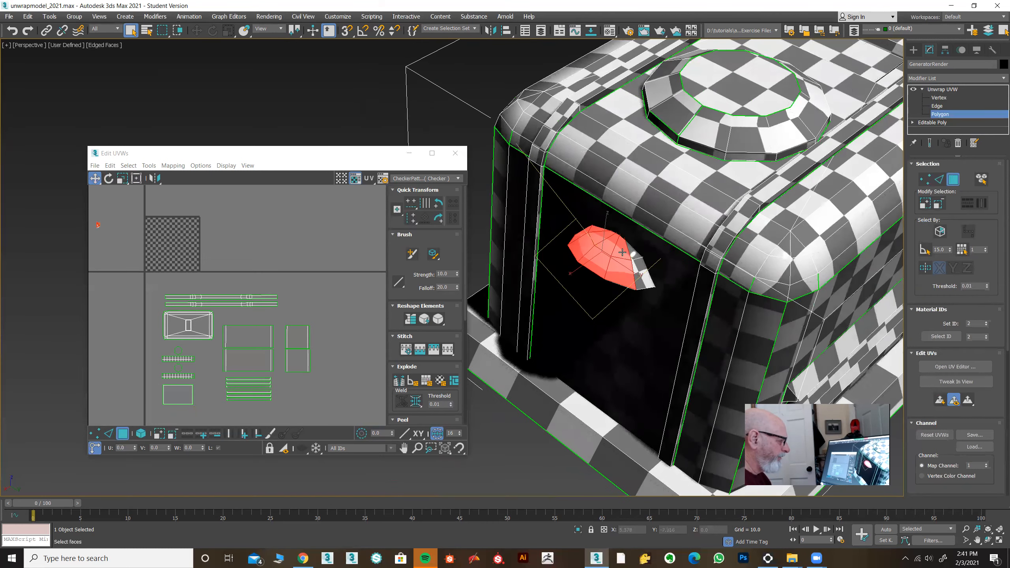
left_click(636, 249, "ctrl")
key("ctrl+z")
left_click(637, 256, "ctrl")
left_click(642, 268, "ctrl")
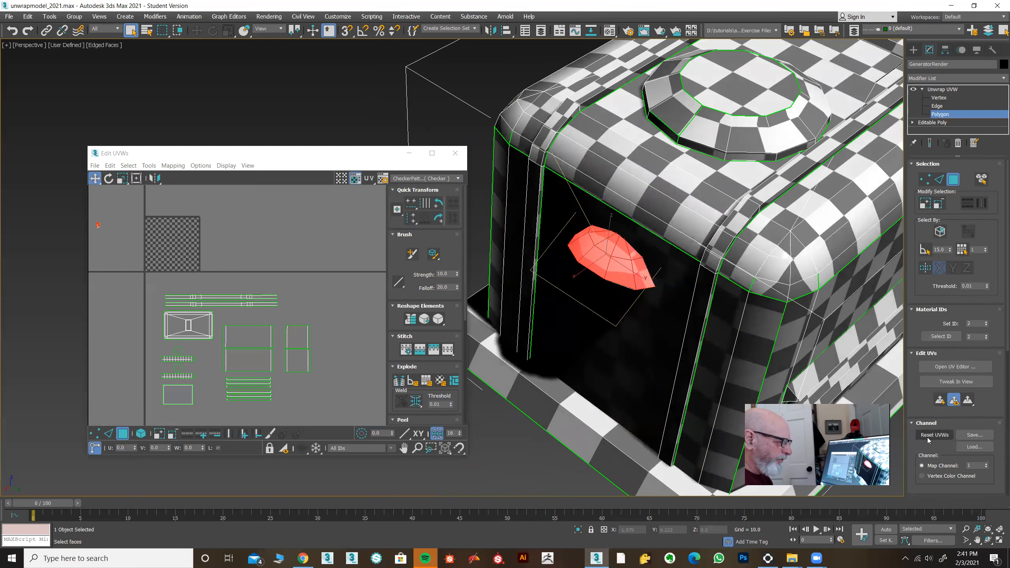
Step: Apply a planar map to the hood's upper faces and fit the projection to them
scroll(920, 304, "down", 5)
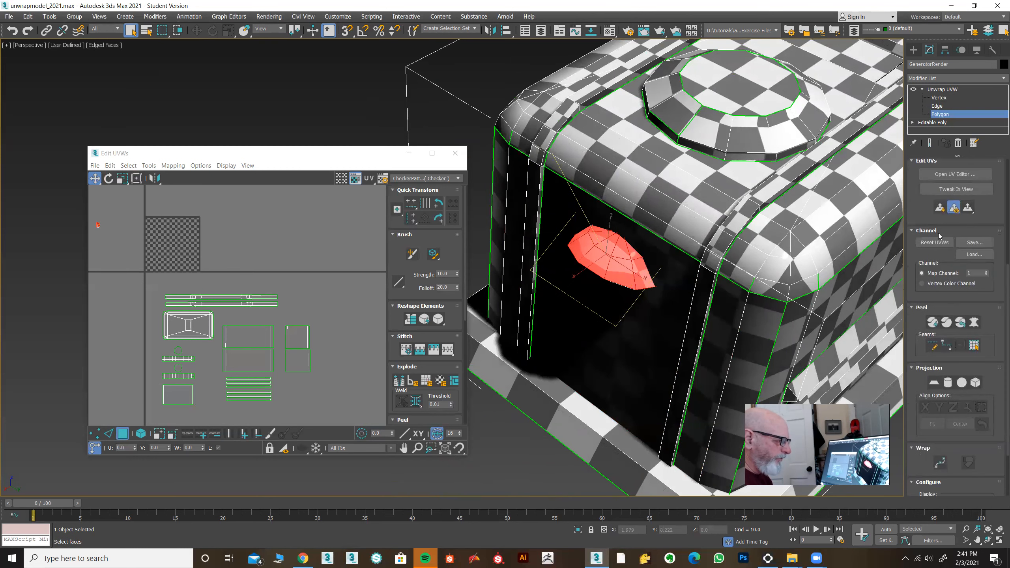
left_click(934, 383)
middle_click_drag(653, 377, 689, 368, "alt")
middle_click_drag(612, 366, 517, 367)
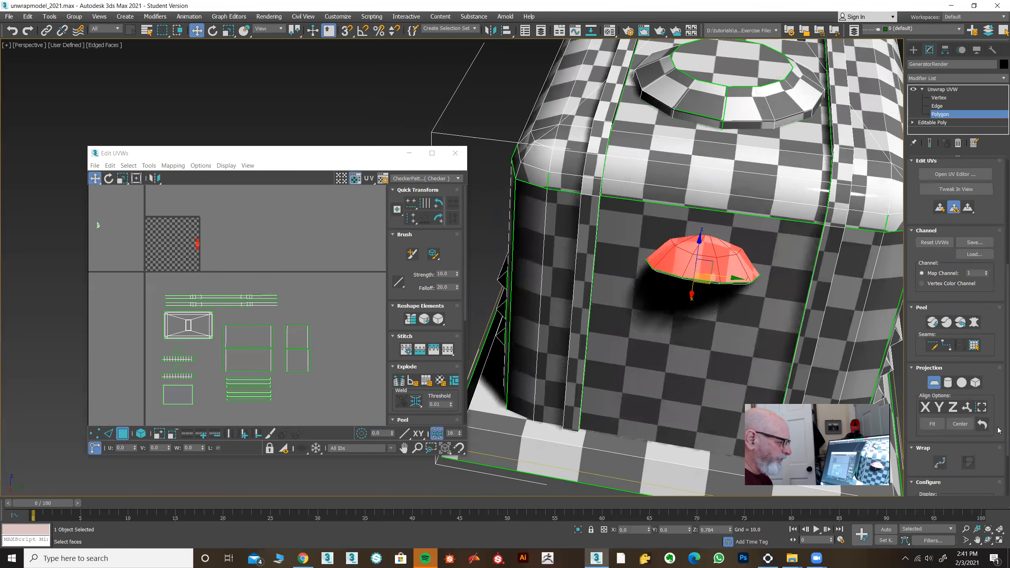
left_click(932, 424)
middle_click_drag(684, 378, 699, 378, "alt")
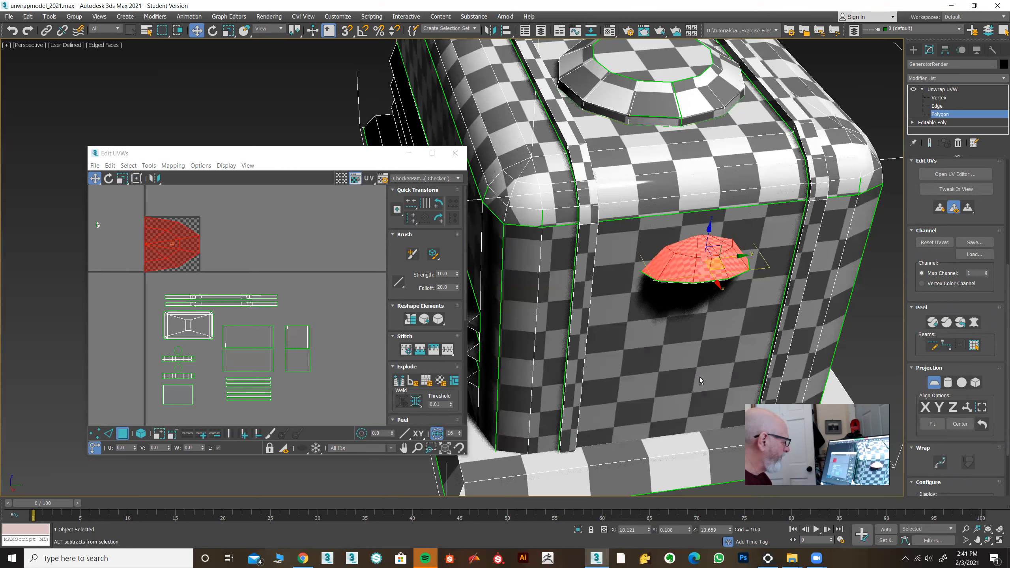
Step: Finish the planar mapping, move the hood's upper shell clear of the checker tile, and narrow it horizontally to about half its width
left_click(933, 382)
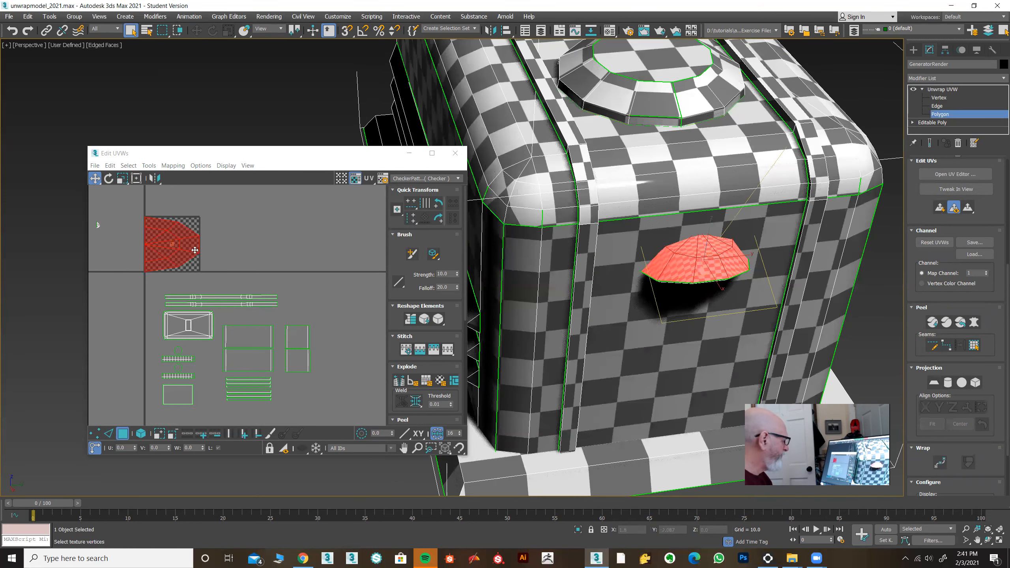
left_click_drag(160, 224, 279, 217)
left_click(122, 178)
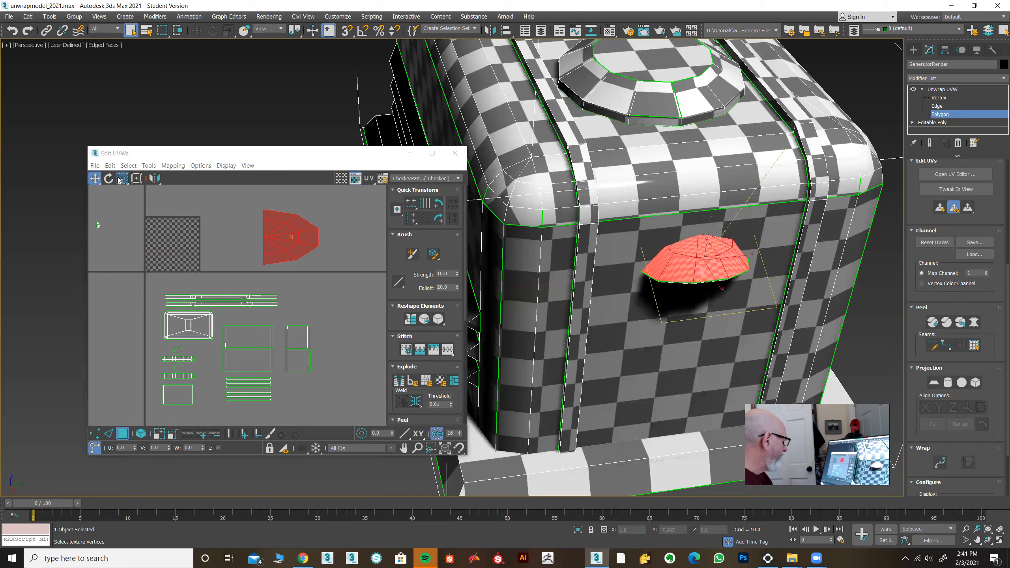
left_click_drag(126, 180, 126, 196)
left_click_drag(297, 241, 288, 236)
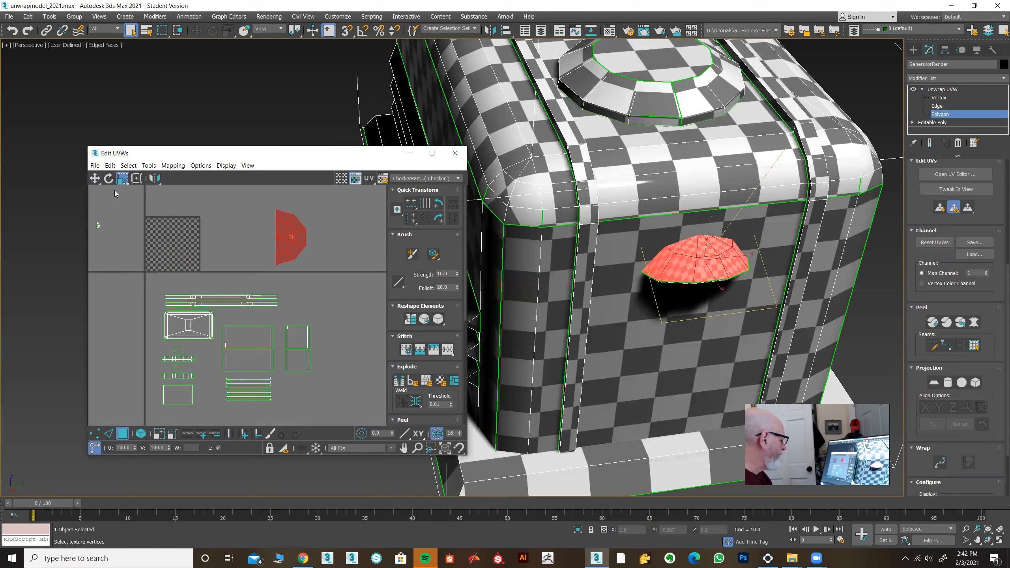
Step: Scale the hood's upper shell down uniformly to a small size and place it below the narrow pair of tall shells
left_click(123, 179)
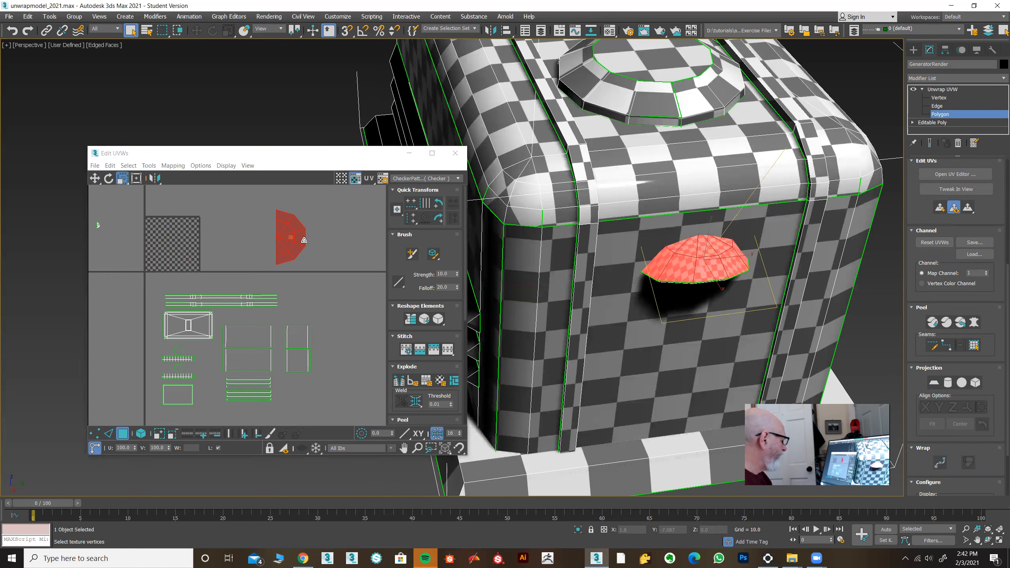
left_click_drag(301, 226, 271, 290)
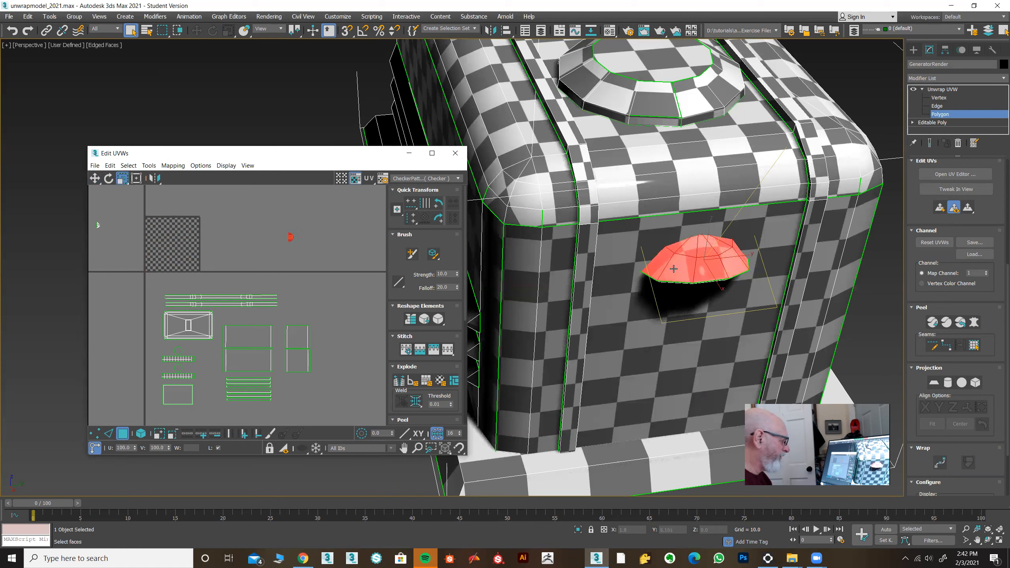
left_click(94, 178)
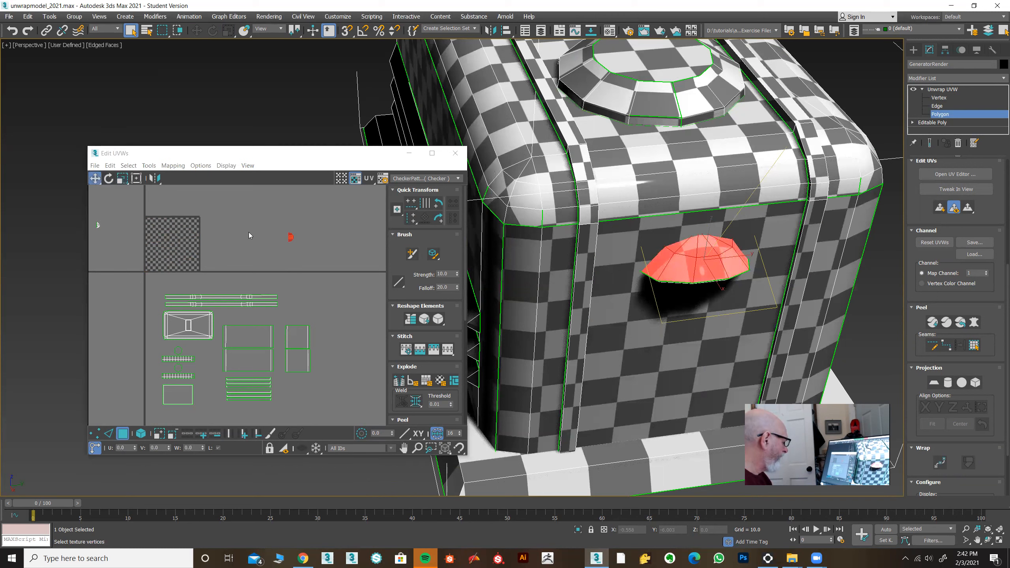
left_click_drag(290, 236, 298, 382)
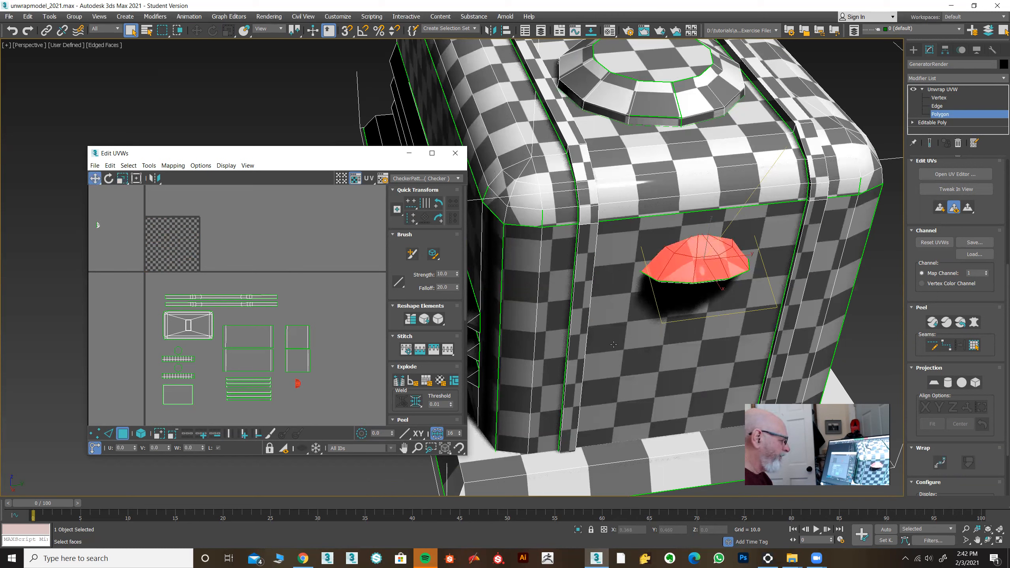
Step: Select all the underside faces of the small end hood
middle_click_drag(667, 350, 670, 261, "alt")
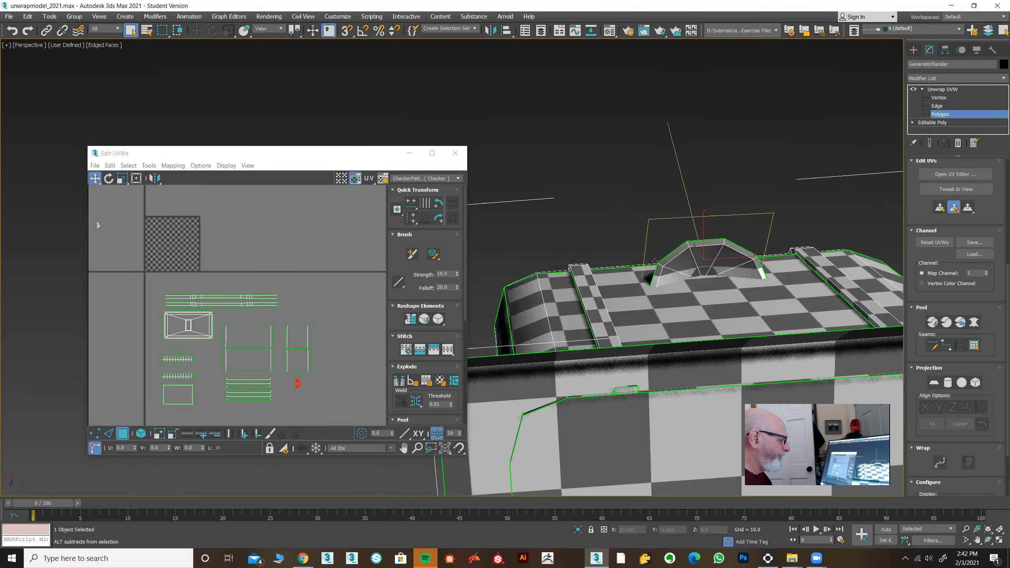
left_click(678, 265)
left_click(668, 277, "ctrl")
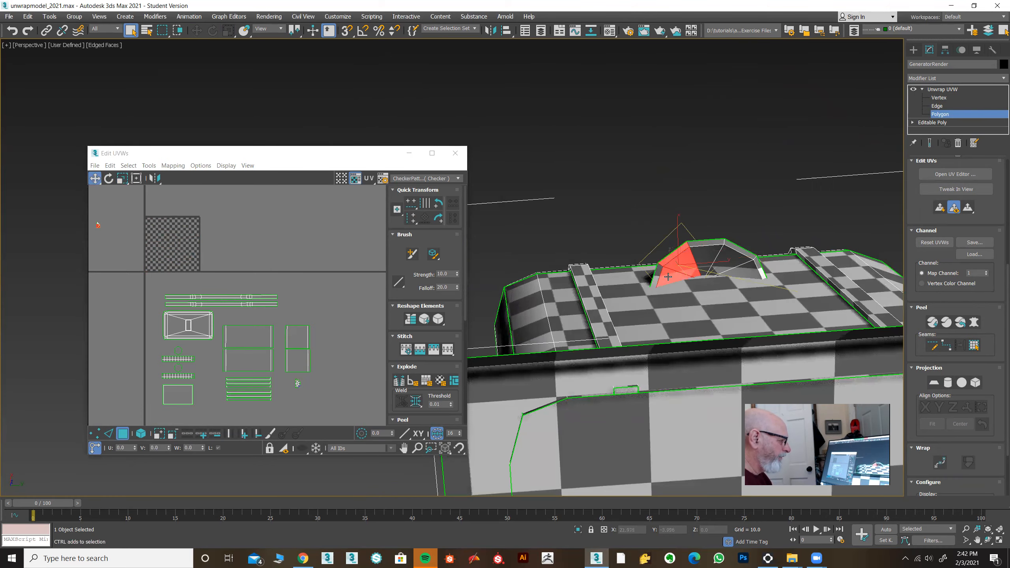
left_click(707, 244, "ctrl")
left_click(727, 246, "ctrl")
left_click(733, 249, "ctrl")
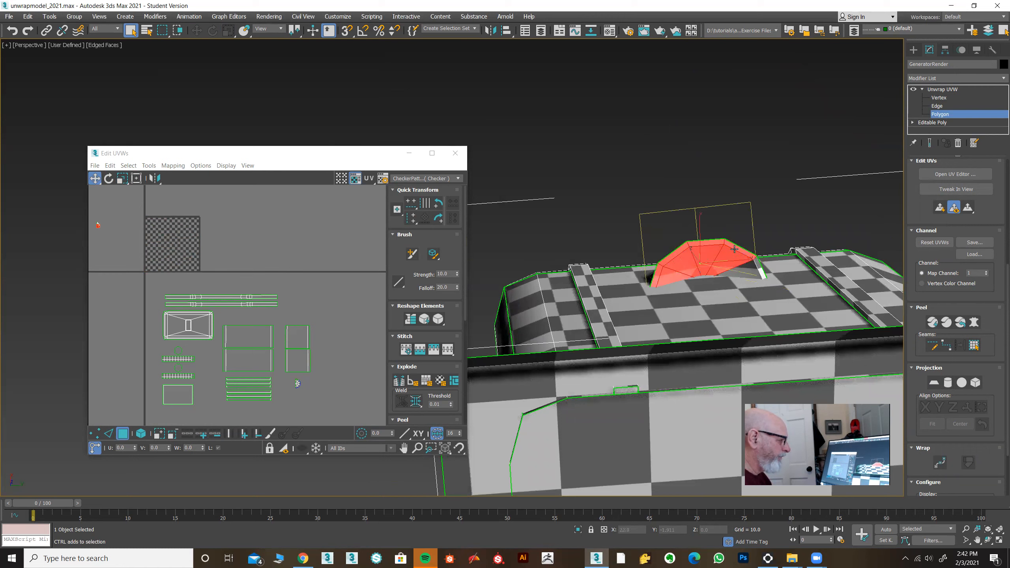
left_click(758, 267, "ctrl")
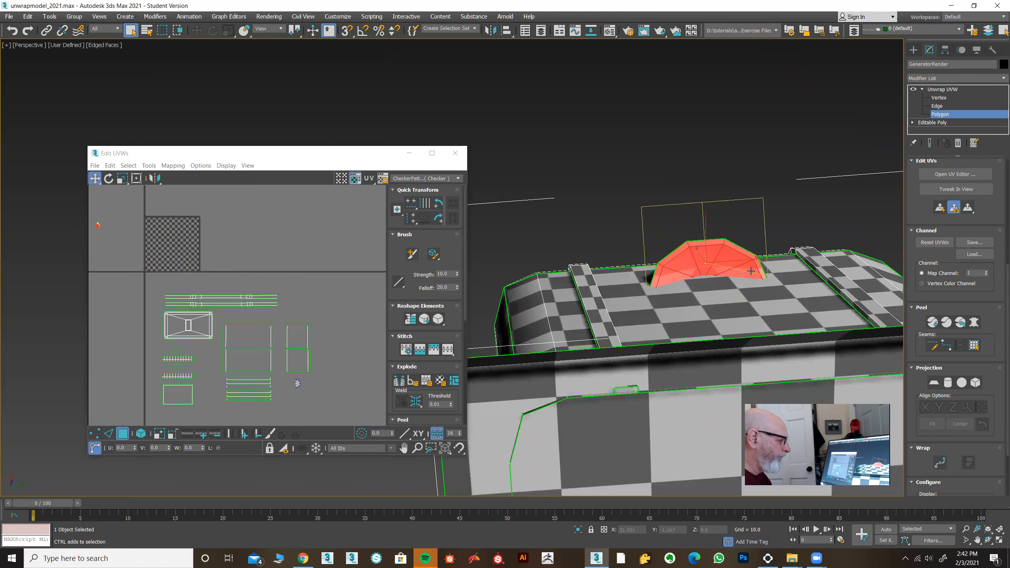
Step: Apply a planar map to the hood's underside faces and move their shell clear of the checker tile
left_click(934, 382)
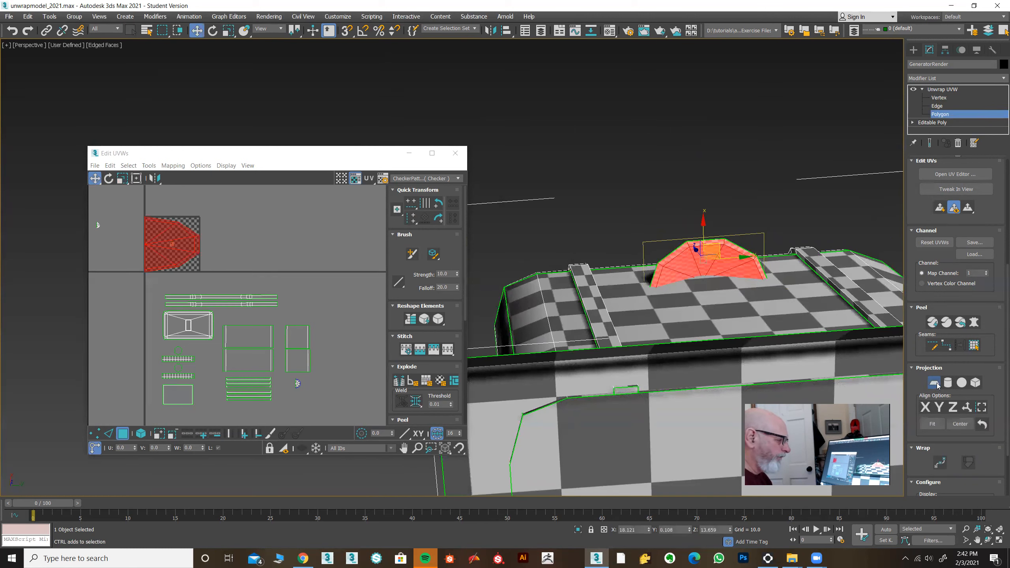
left_click(935, 383)
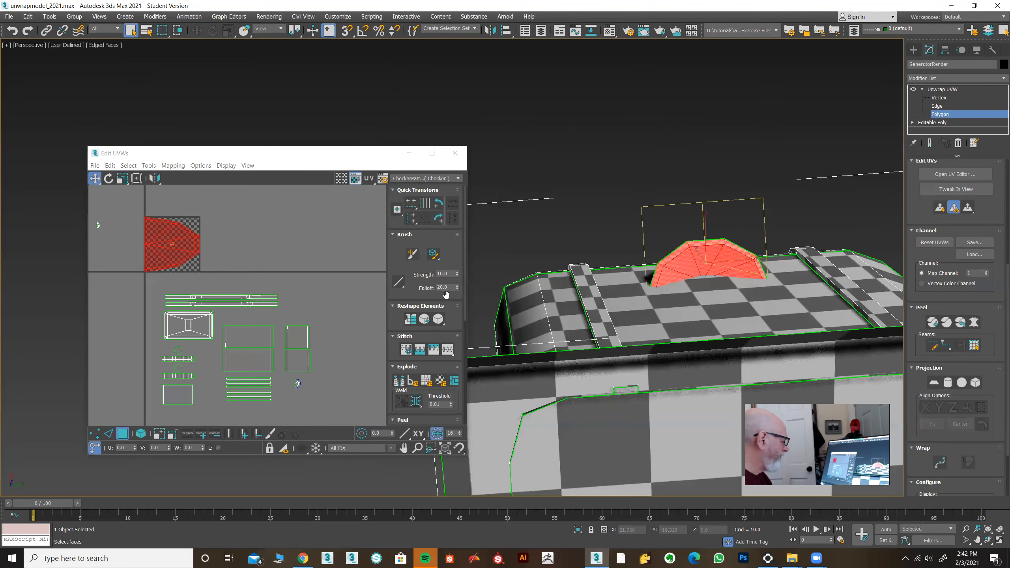
left_click(122, 181)
left_click_drag(123, 182, 123, 194)
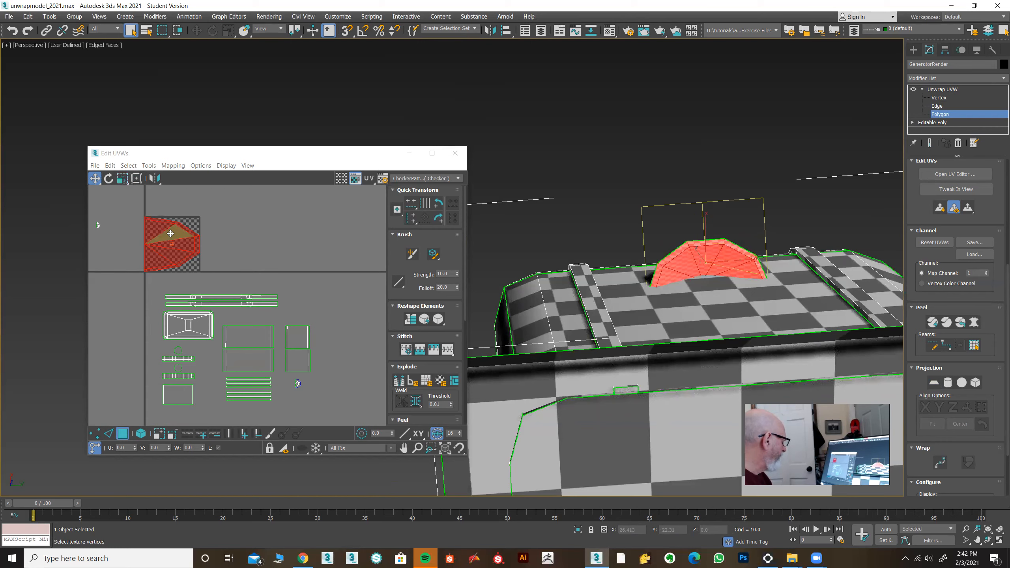
left_click(123, 178)
left_click(124, 178)
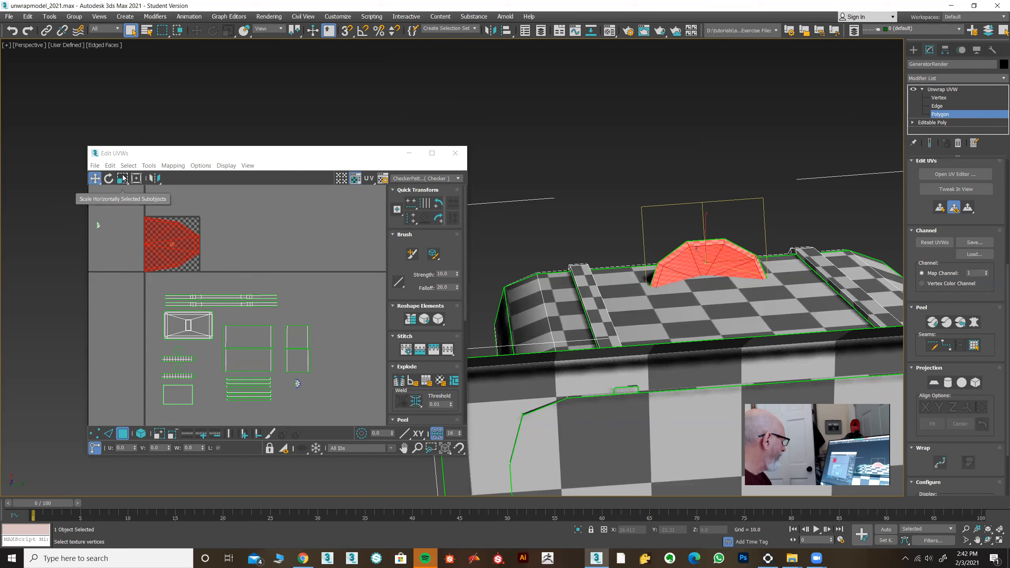
left_click(101, 181)
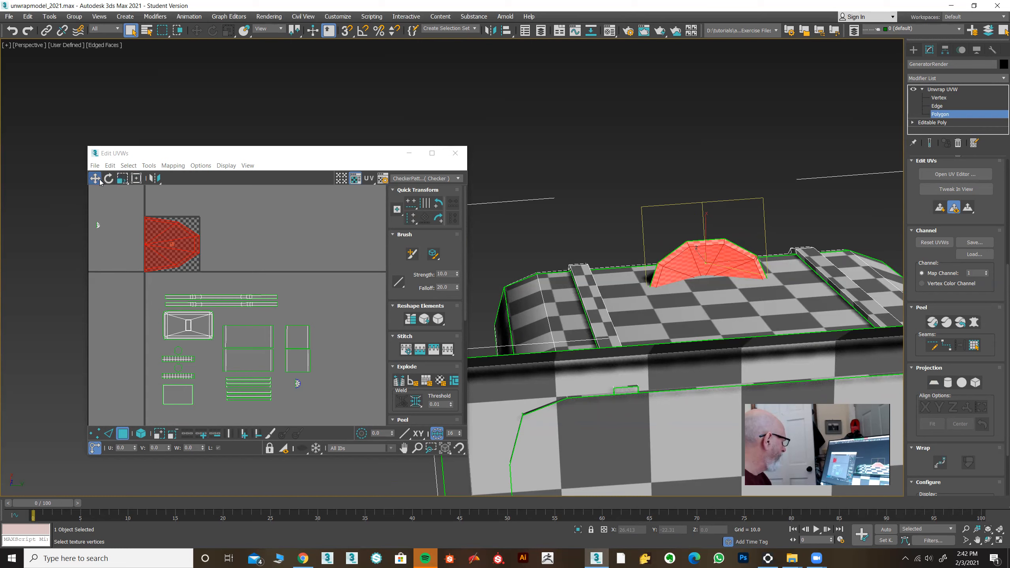
left_click_drag(96, 186, 95, 166)
left_click_drag(169, 237, 280, 236)
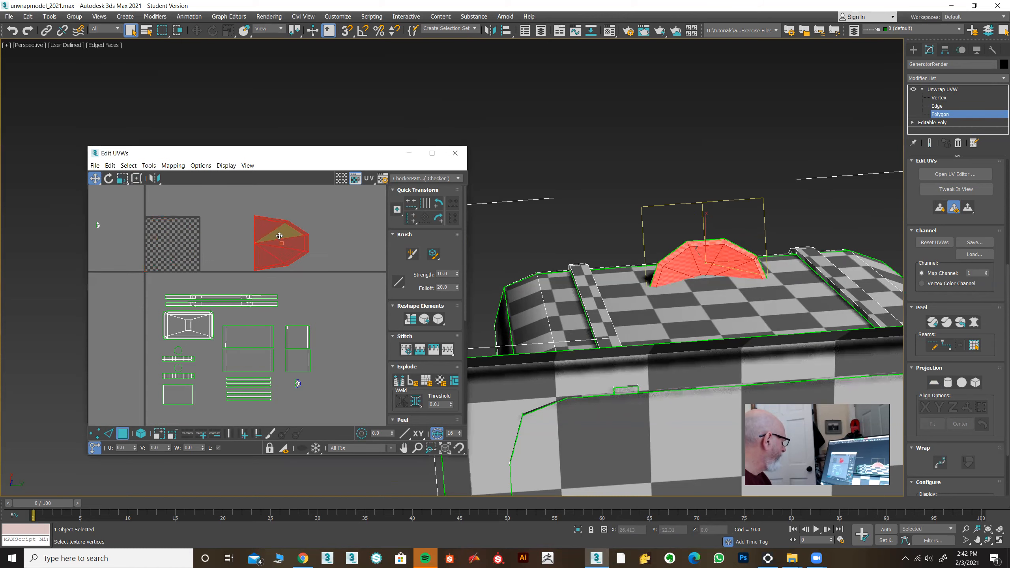
Step: Scale the hood's underside shell down uniformly to a small size close to that of the hood's upper shell
left_click_drag(122, 178, 123, 169)
left_click_drag(271, 235, 315, 291)
middle_click_drag(300, 286, 263, 268)
left_click_drag(247, 221, 265, 269)
Step: Rotate the underside shell half a turn with angle snap on and move it beside the flat edge of the hood's upper shell
left_click(106, 179)
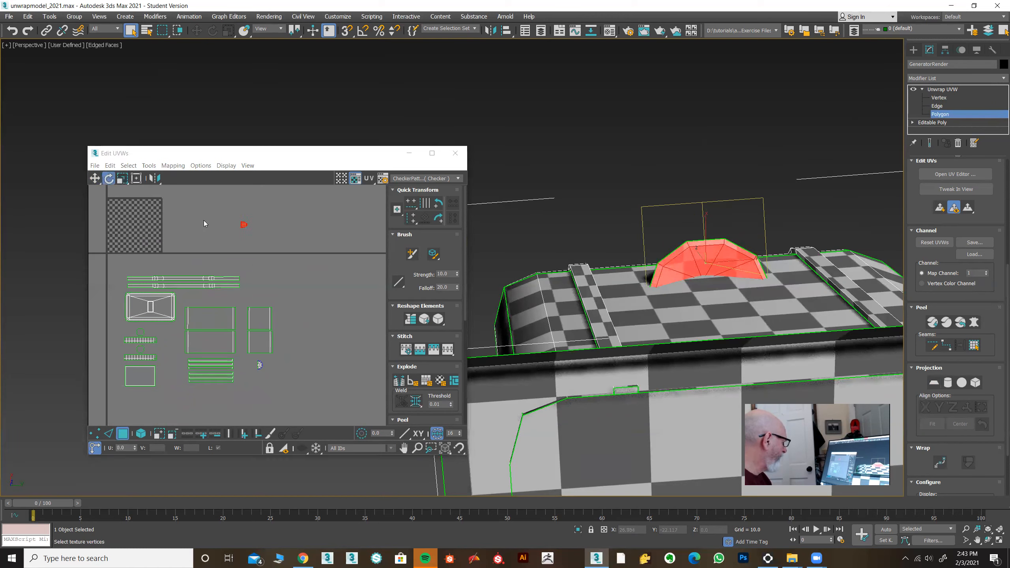
left_click(363, 31)
left_click_drag(244, 224, 312, 275)
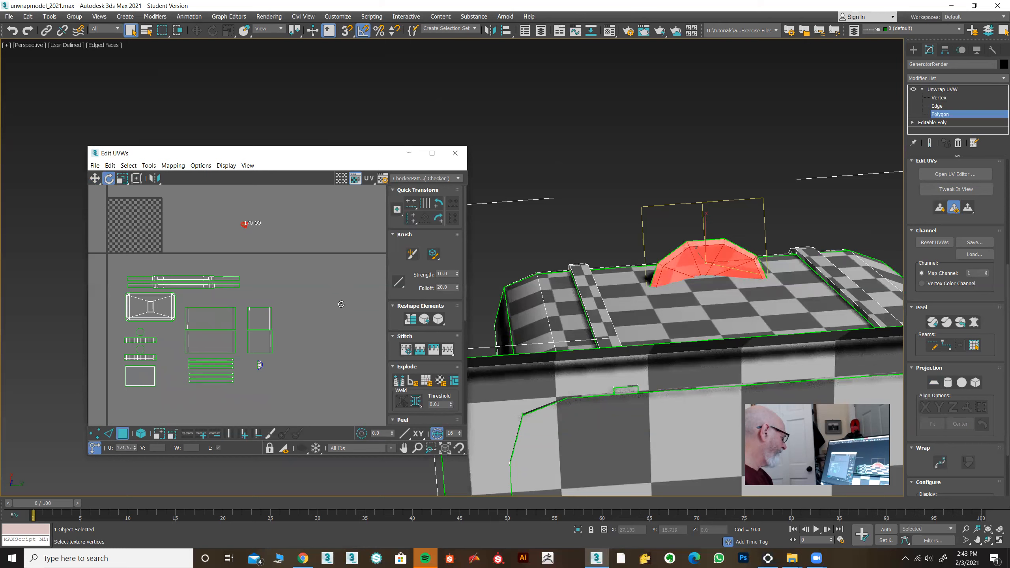
left_click_drag(368, 337, 359, 297)
left_click(95, 179)
left_click_drag(243, 225, 254, 363)
Step: Scale the underside shell down uniformly to about half its size
scroll(254, 362, "up", 2)
scroll(254, 362, "up", 4)
middle_click_drag(255, 360, 248, 289)
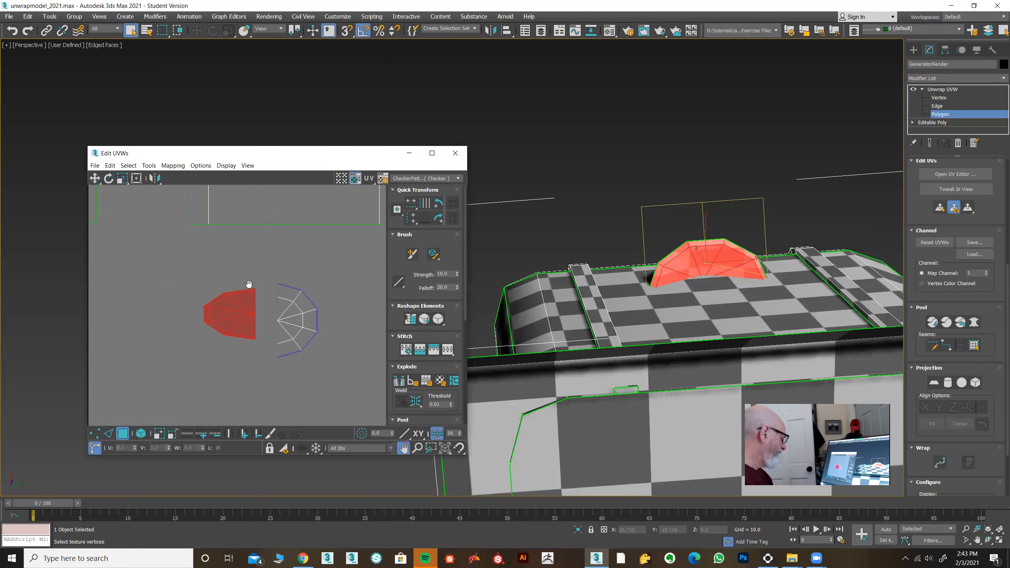
left_click_drag(241, 310, 172, 277)
Step: Scale the underside shell horizontally to 50 percent and move it up against the flat edge of the hood's upper shell
left_click(121, 178)
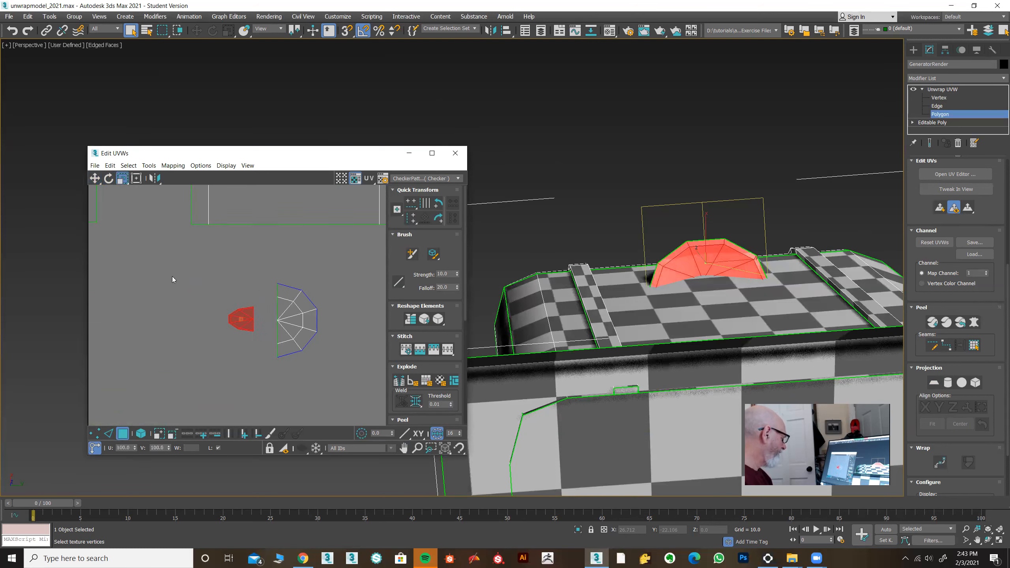
left_click_drag(121, 176, 122, 192)
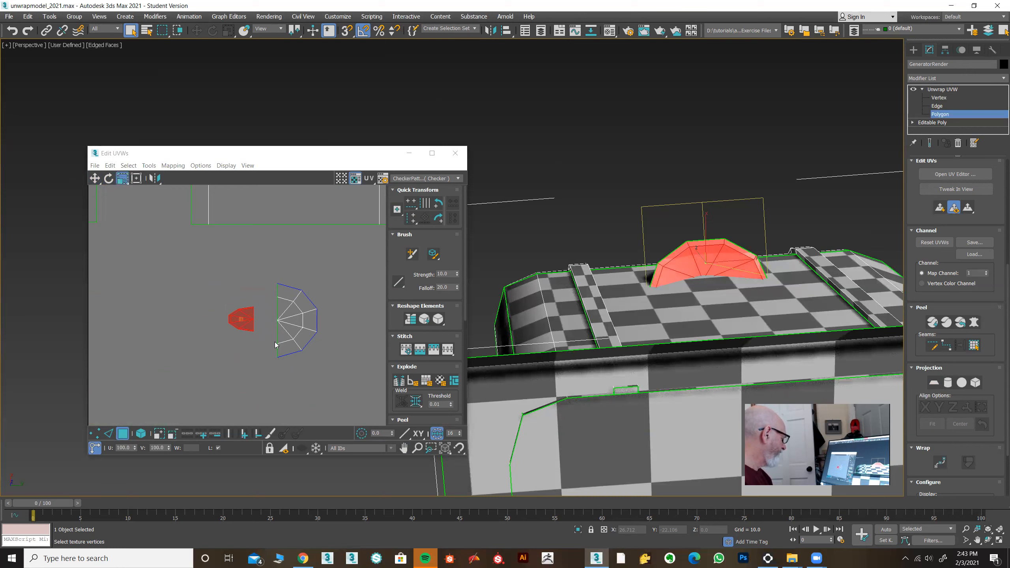
left_click_drag(251, 312, 239, 297)
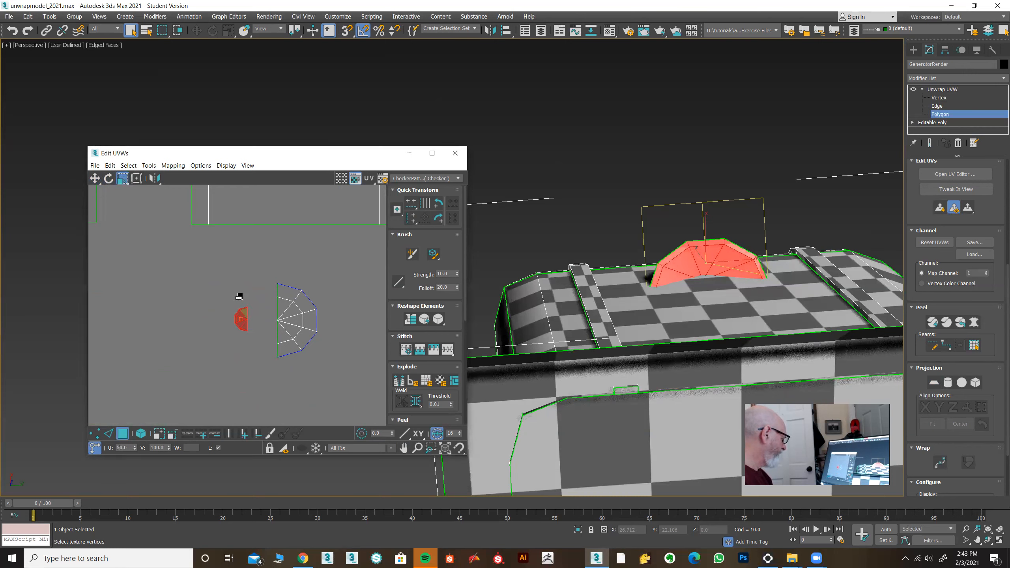
key("w")
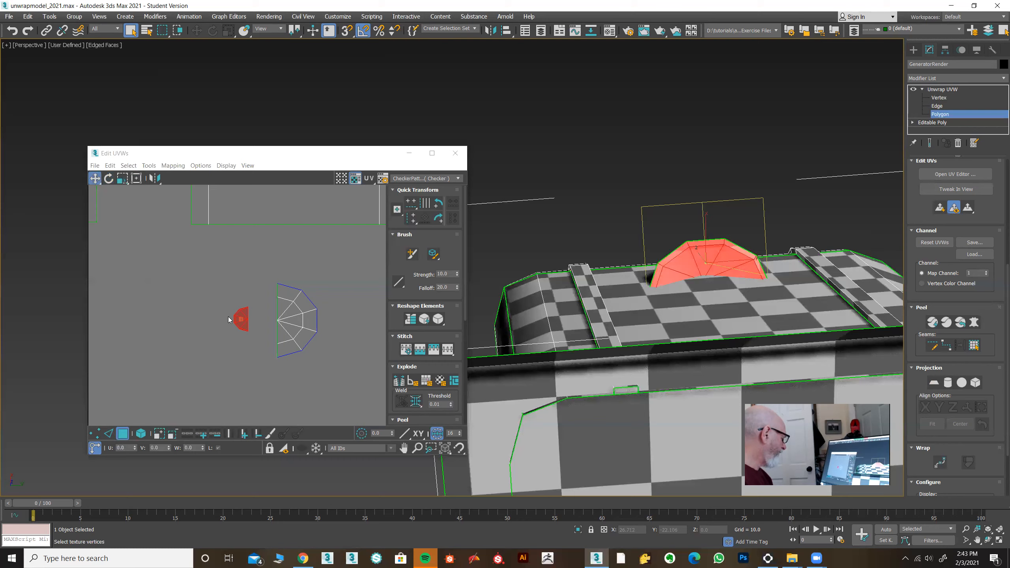
left_click_drag(242, 310, 269, 311)
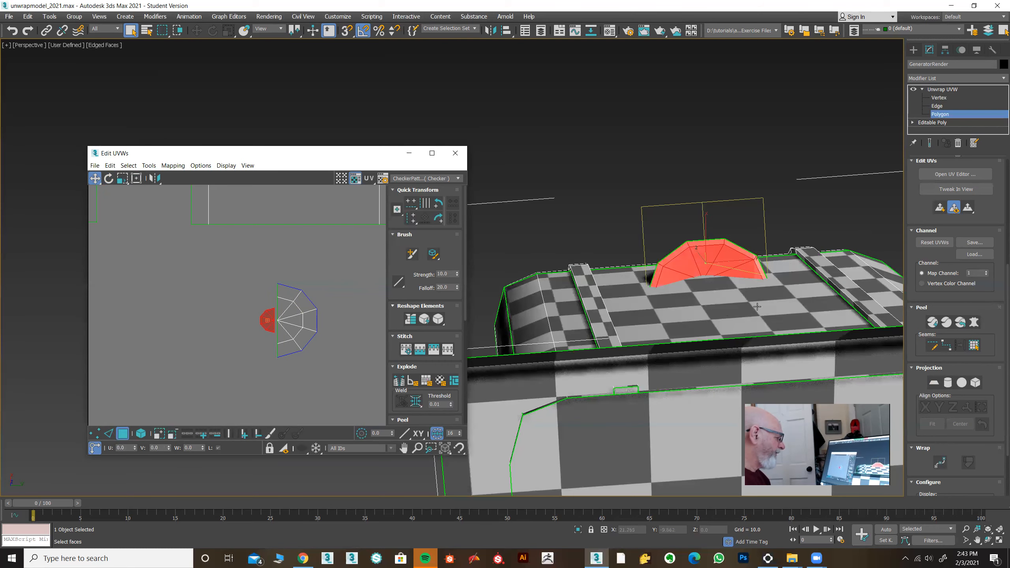
Step: Select both the upper and underside shells of the hood and copy their UVs
middle_click_drag(757, 269, 744, 330, "alt")
left_click_drag(248, 266, 343, 381)
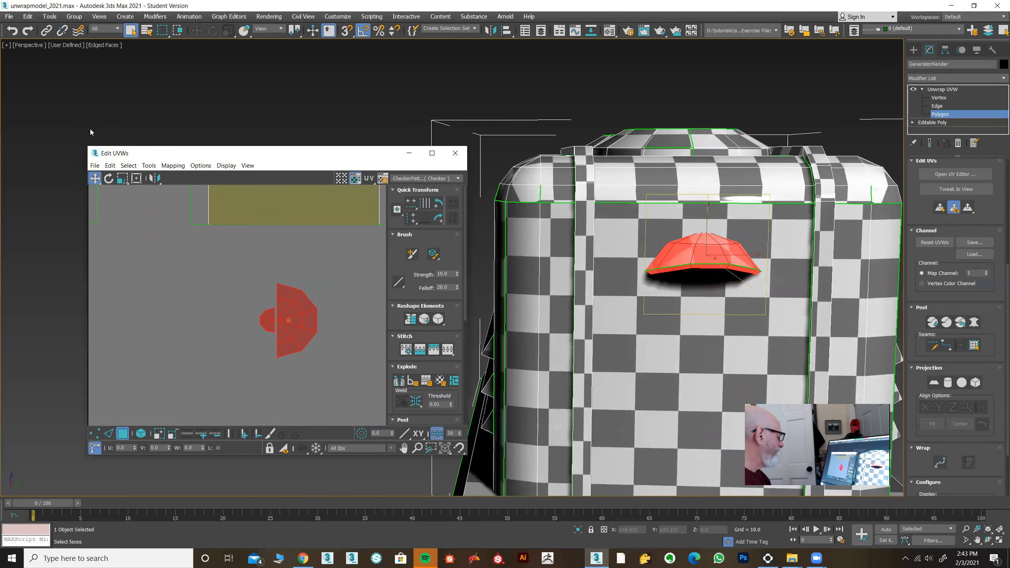
left_click(111, 167)
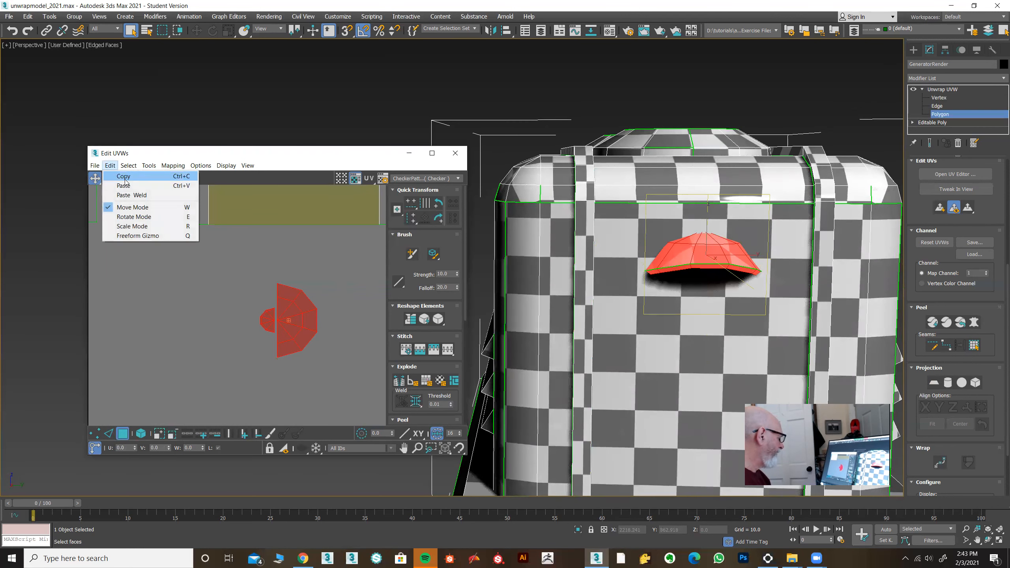
left_click(124, 176)
Step: Turn on selection by element, select the matching hood on the generator's opposite end, and paste the copied UVs onto it
scroll(584, 250, "down", 3)
middle_click_drag(547, 245, 834, 114, "alt")
scroll(677, 241, "up", 3)
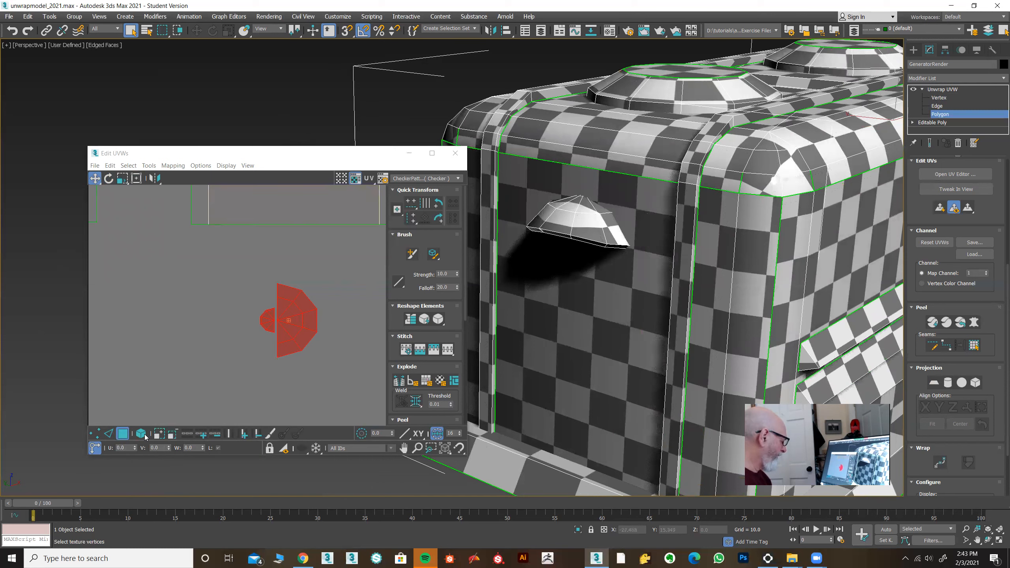
left_click_drag(908, 224, 912, 470)
left_click(980, 179)
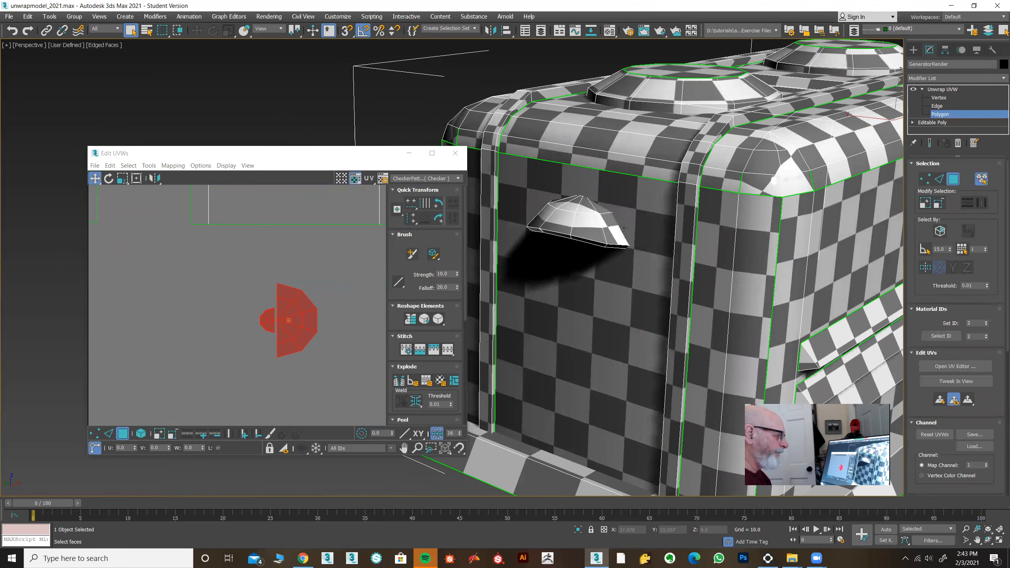
left_click(598, 226)
left_click(110, 167)
Step: Move the second hood's pasted shells diagonally up beside the first hood's shells so the two sets sit separately
left_click(293, 314)
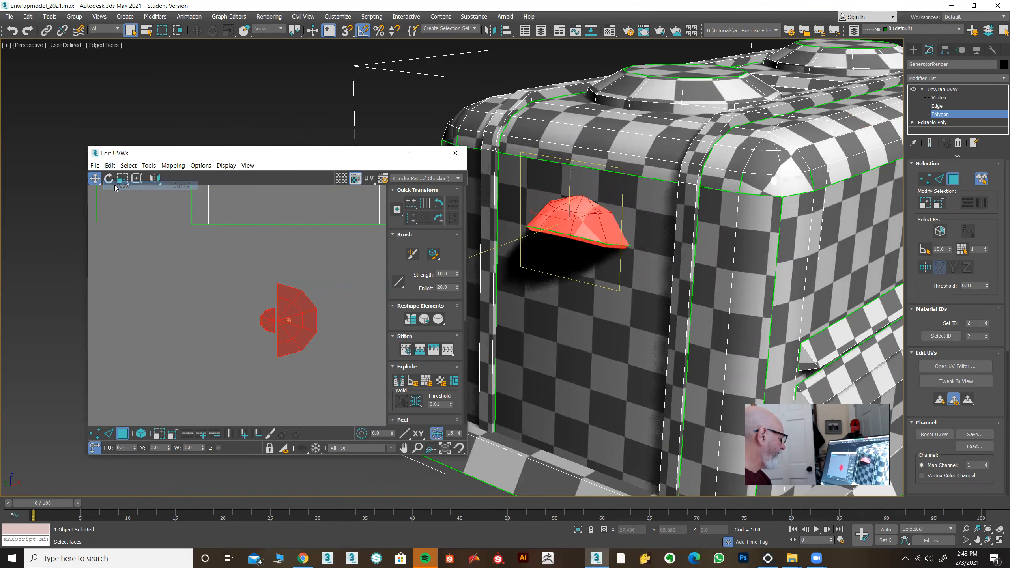
left_click_drag(294, 311, 250, 273)
scroll(350, 302, "down", 5)
middle_click_drag(347, 305, 330, 361)
scroll(332, 359, "down", 2)
scroll(195, 280, "down", 1)
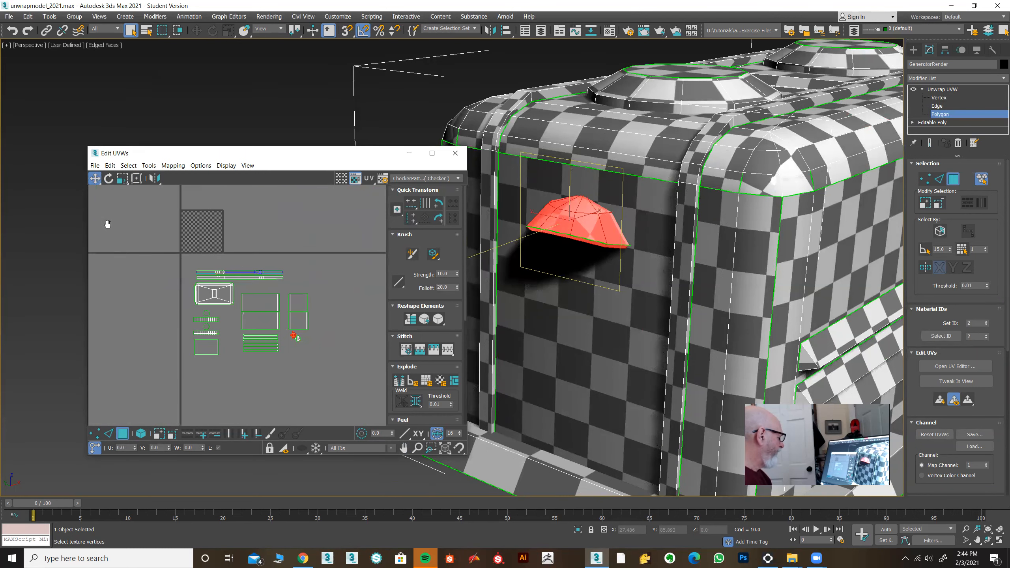
middle_click_drag(107, 224, 177, 266)
left_click_drag(228, 320, 244, 320)
Step: Clear the selection and examine the checker pattern around the whole generator along with the overall UV shell layout
middle_click_drag(608, 351, 634, 222, "alt")
left_click(633, 220)
left_click(294, 94)
middle_click_drag(568, 163, 564, 263, "alt")
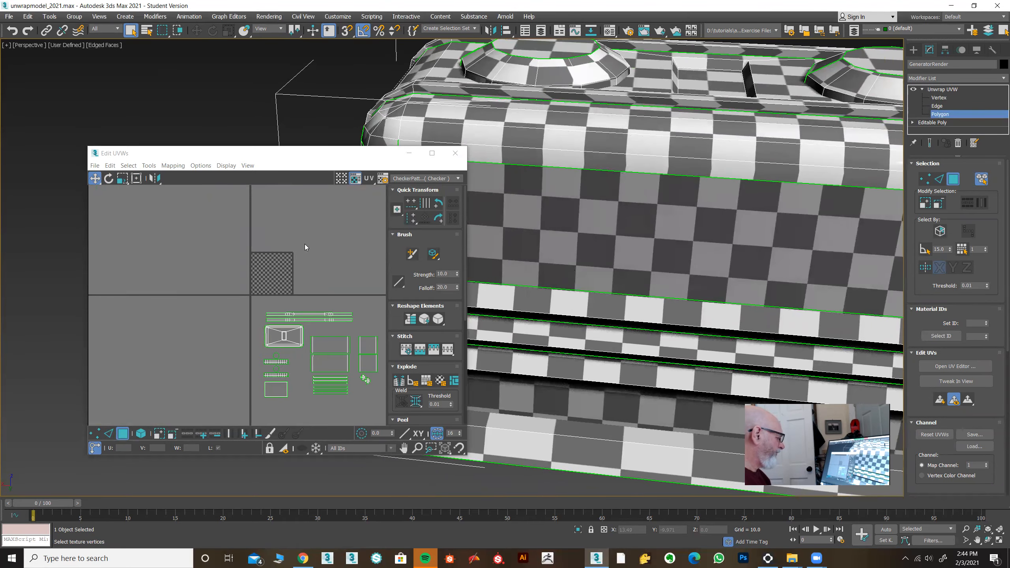
scroll(671, 316, "down", 10)
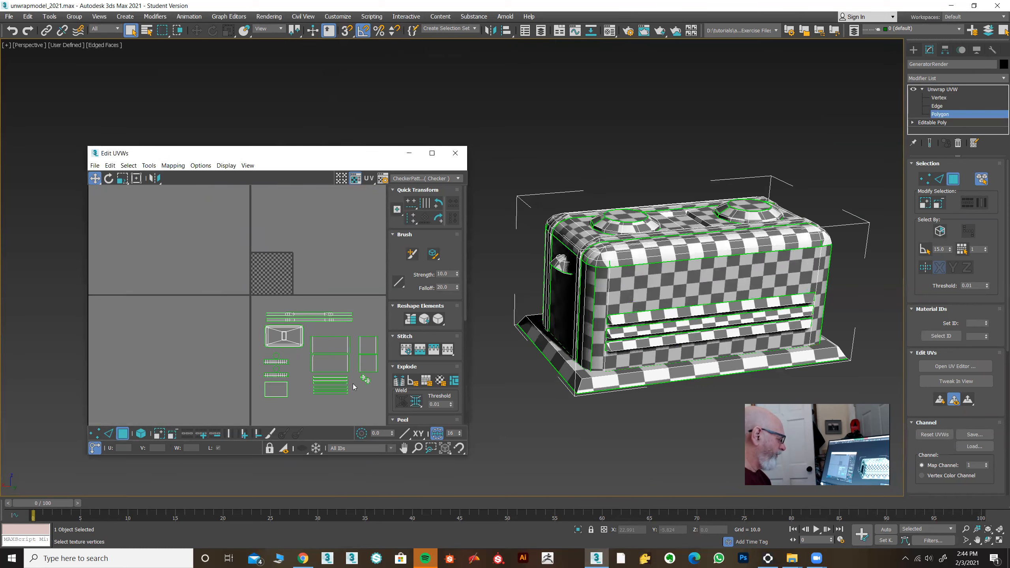
key("ctrl+a")
middle_click_drag(656, 343, 696, 338, "alt")
left_click(188, 272)
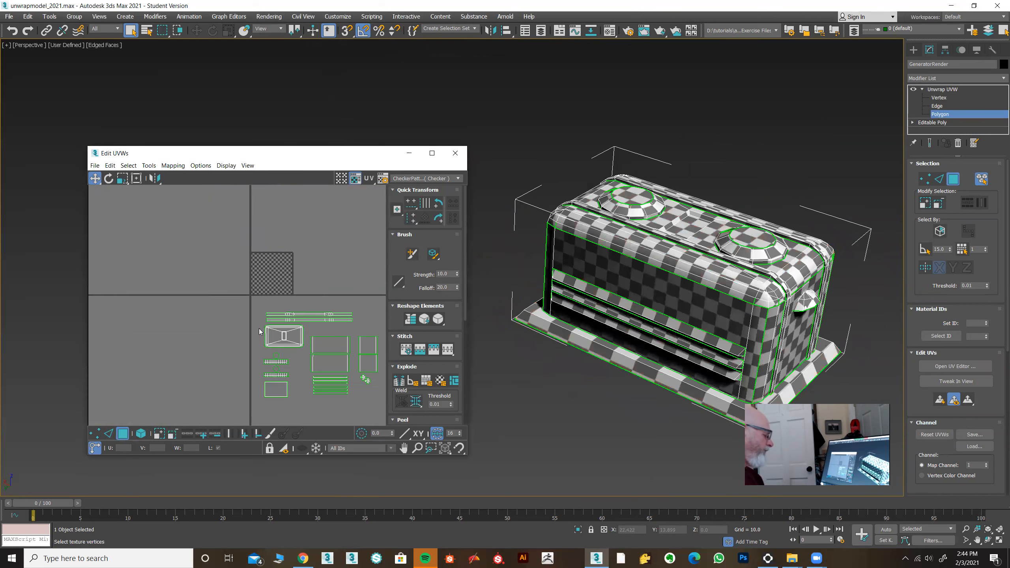
middle_click_drag(258, 327, 158, 251)
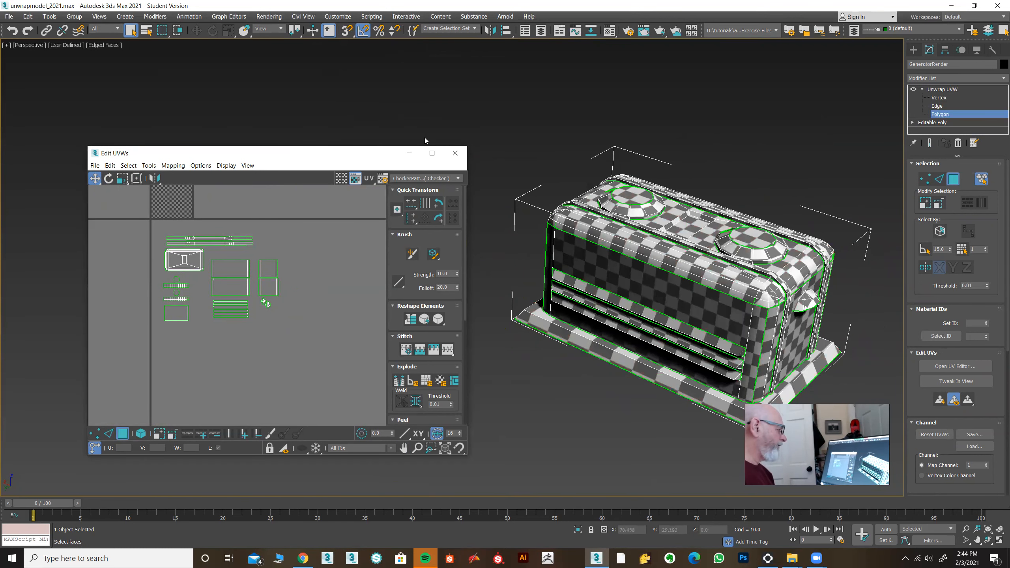
Step: Maximize the UV editor, turn on element selection, and move the two long strip shells out to the empty area left of the layout
left_click(432, 153)
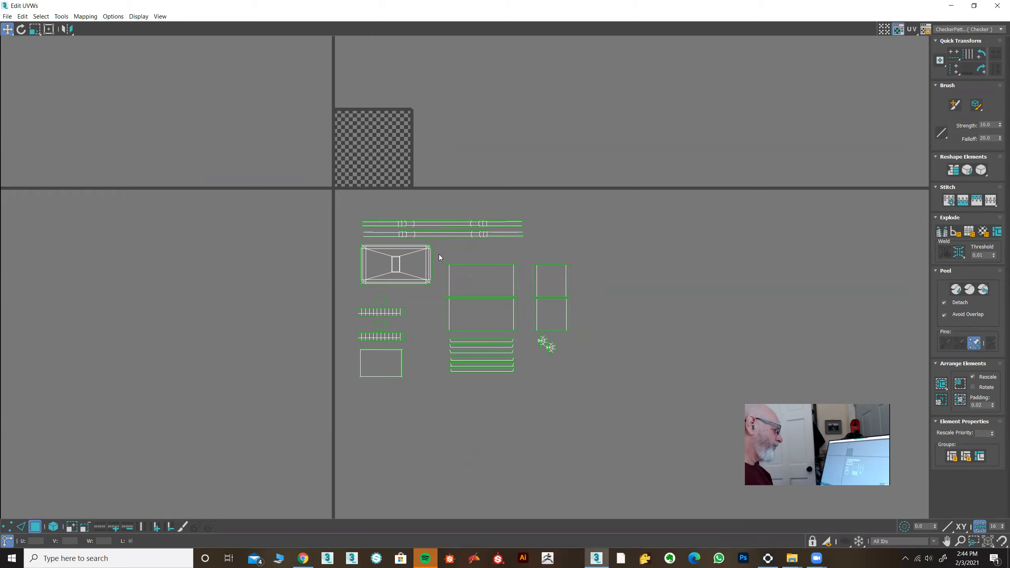
left_click_drag(476, 245, 457, 218)
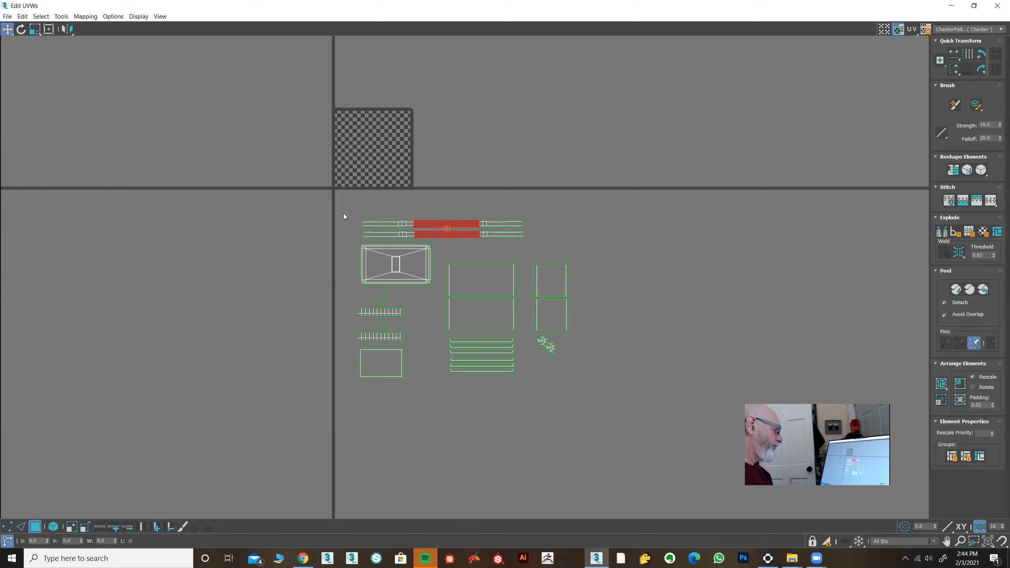
left_click(54, 526)
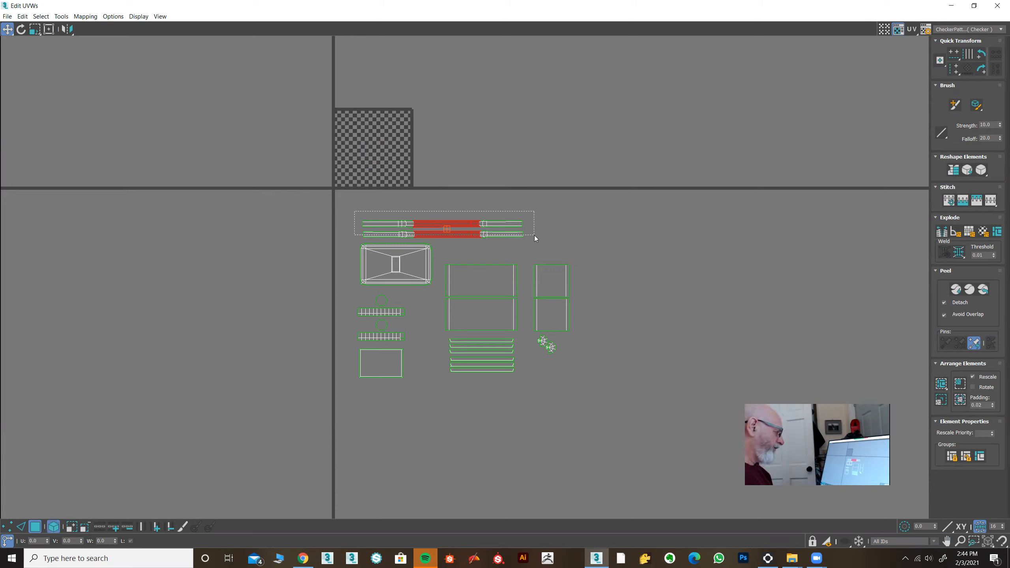
left_click(490, 237)
left_click_drag(489, 240, 120, 301)
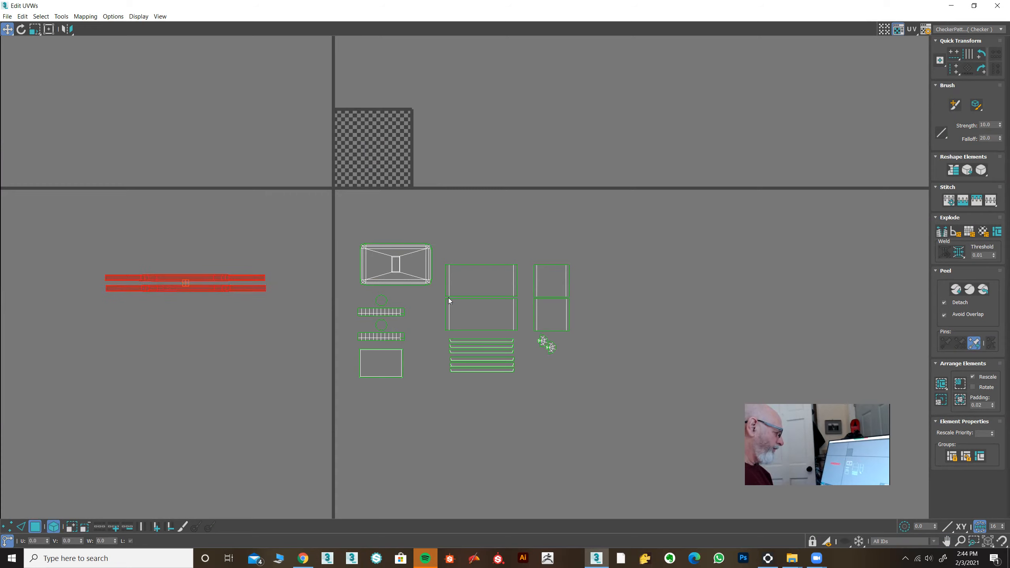
Step: Shift the two stacked wide panel shells up, and move the round caps, short strips and plain rectangle out beside the layout
left_click(485, 307)
left_click_drag(485, 307, 483, 259)
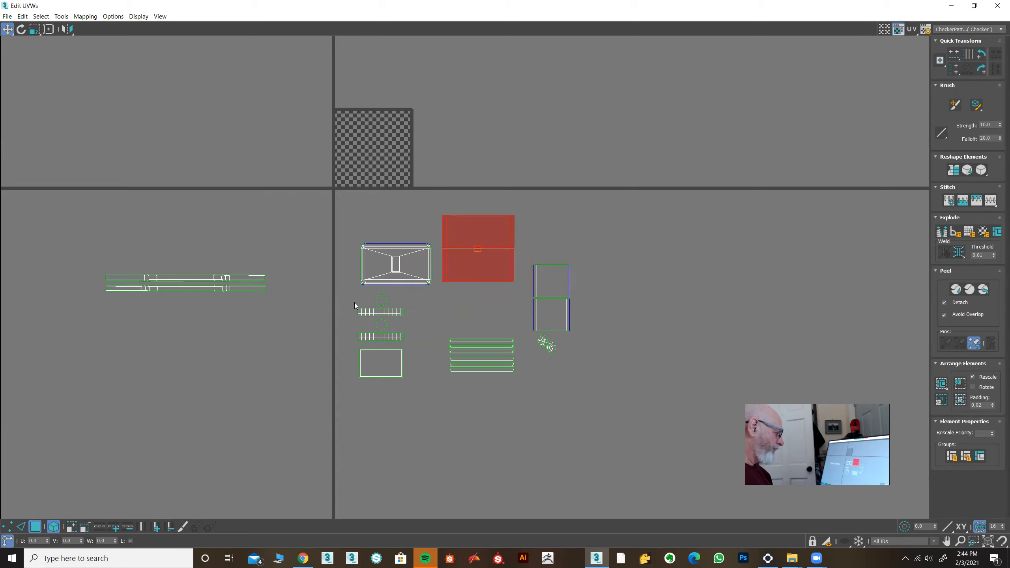
left_click_drag(414, 388, 349, 294)
left_click_drag(375, 356, 228, 392)
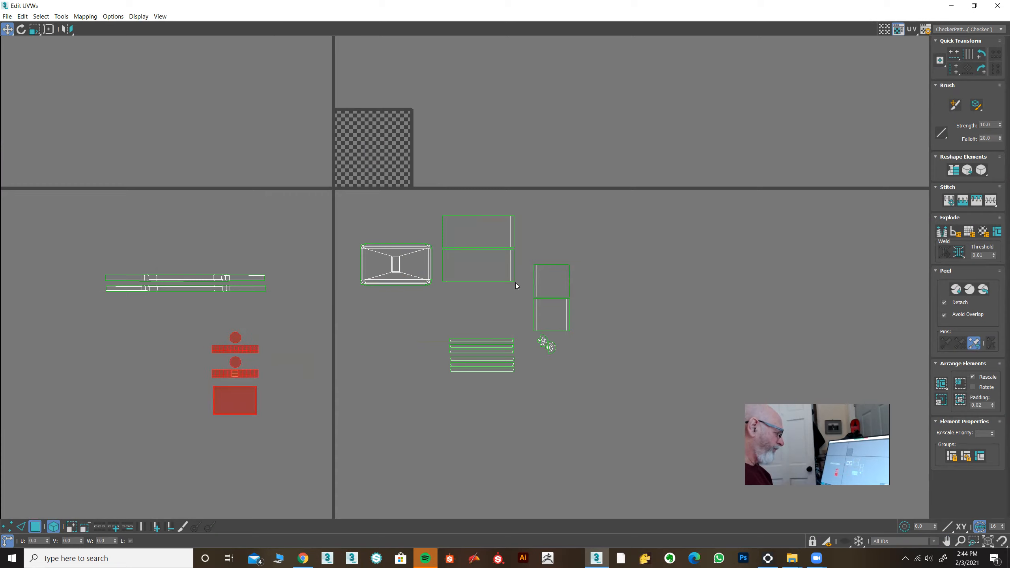
Step: Place the wide panel shells directly below the framed rectangular shell with the narrower panel pair beside them, moving the louver strips down out of the way
left_click(498, 265)
left_click_drag(498, 265, 416, 339)
left_click_drag(511, 392, 497, 432)
left_click_drag(520, 246, 464, 330)
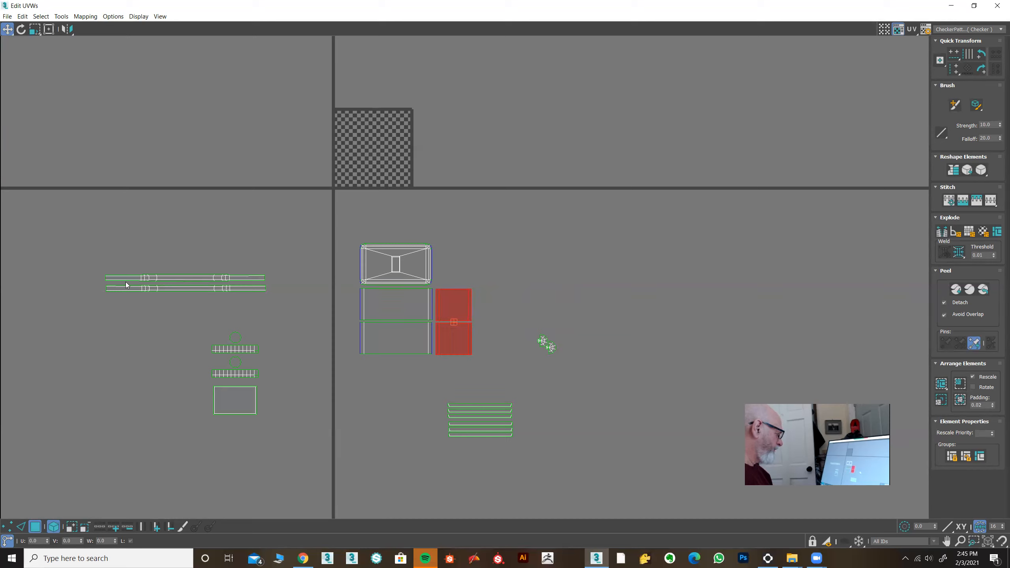
Step: Move the two long strips directly beneath the panel shells, and fit the round caps with their short strips beside the narrower panels
left_click(219, 283)
left_click_drag(219, 284, 471, 360)
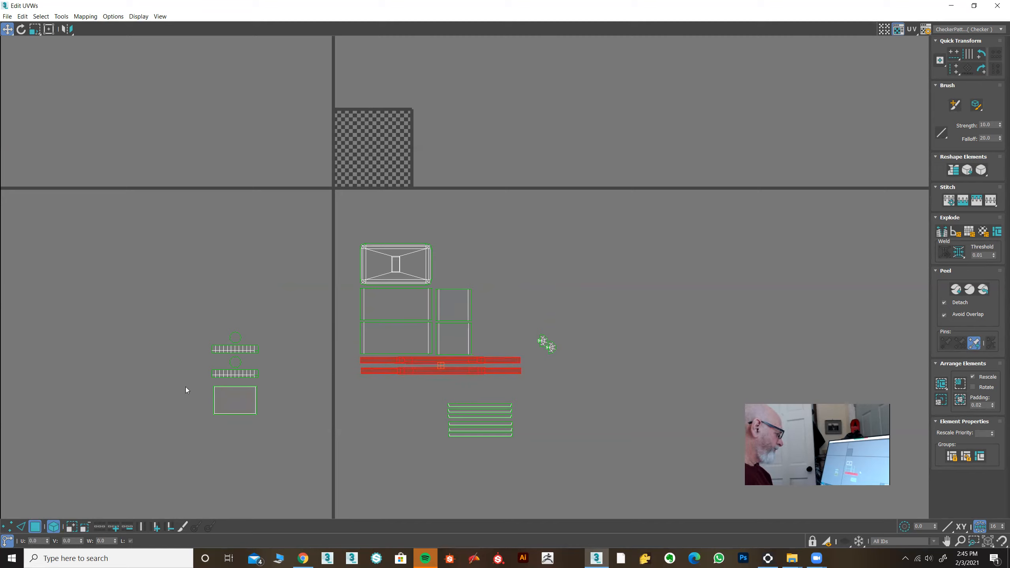
left_click(258, 374)
left_click_drag(238, 372, 500, 348)
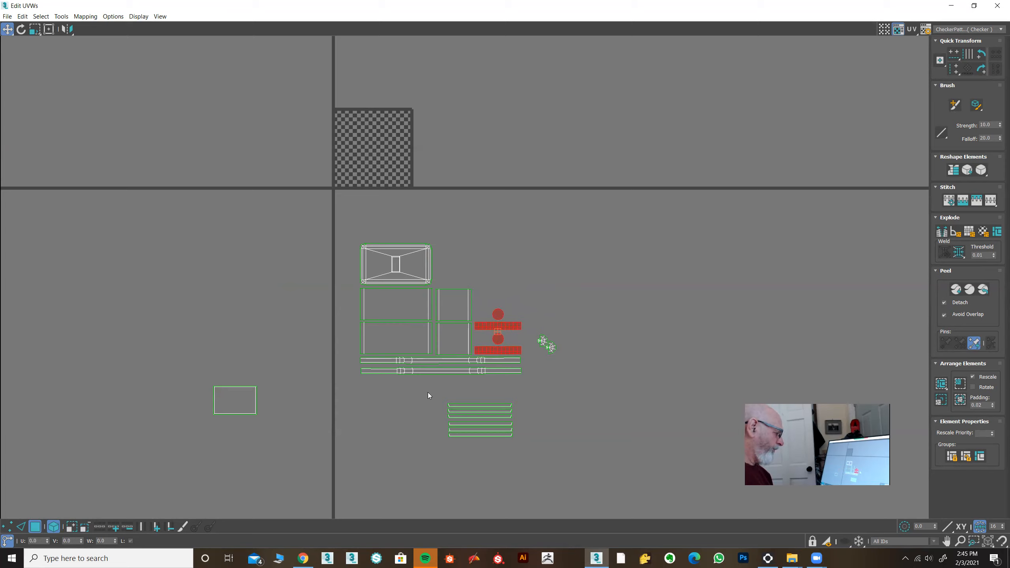
Step: Place the louver strips beside the framed rectangular shell, and move the small hood shells into the gap above the round caps
left_click(478, 430)
left_click_drag(478, 430, 466, 272)
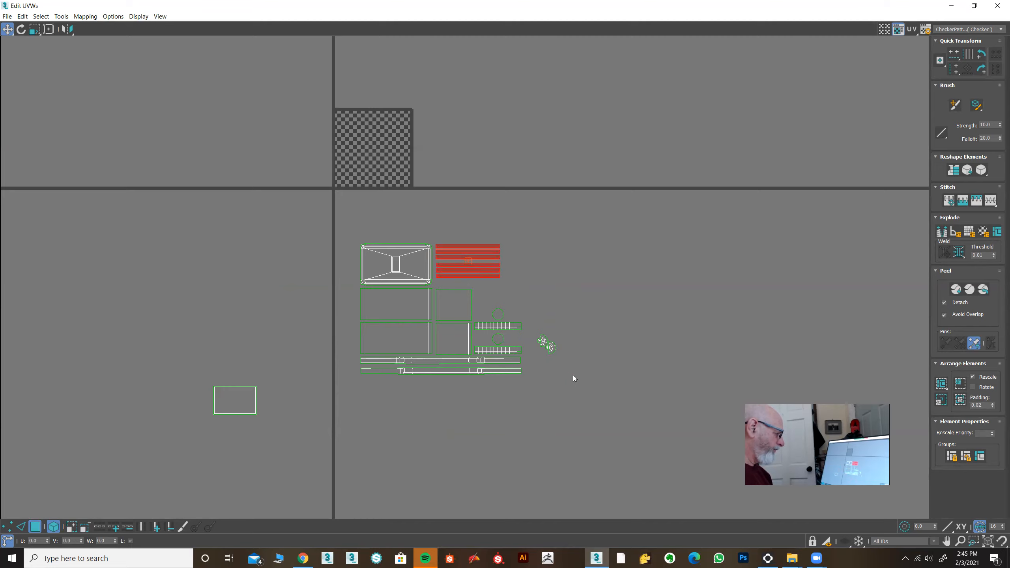
left_click(551, 345)
left_click_drag(551, 345, 488, 295)
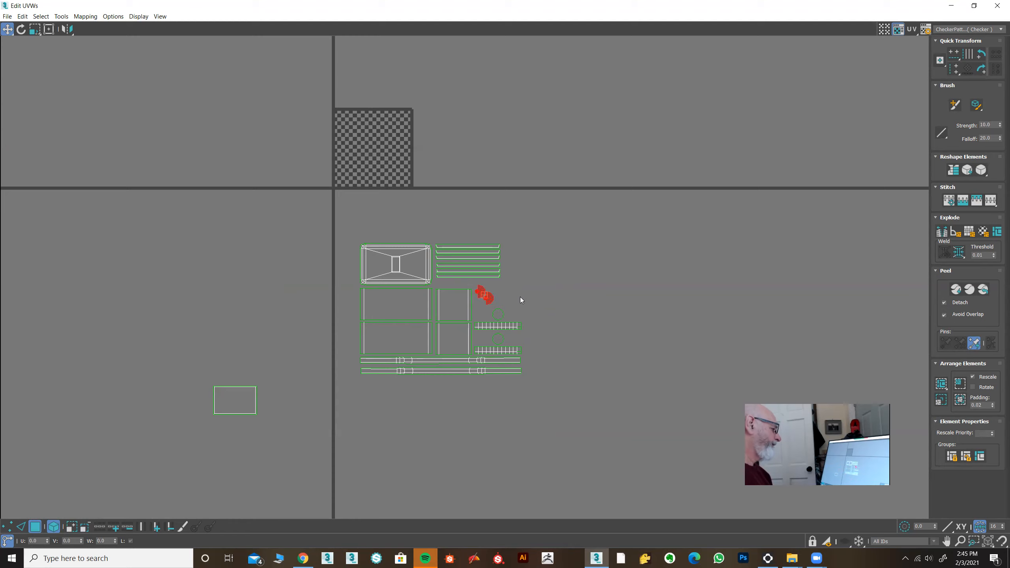
Step: Select the round cap shell lying between the two short strips
left_click_drag(541, 311, 479, 329)
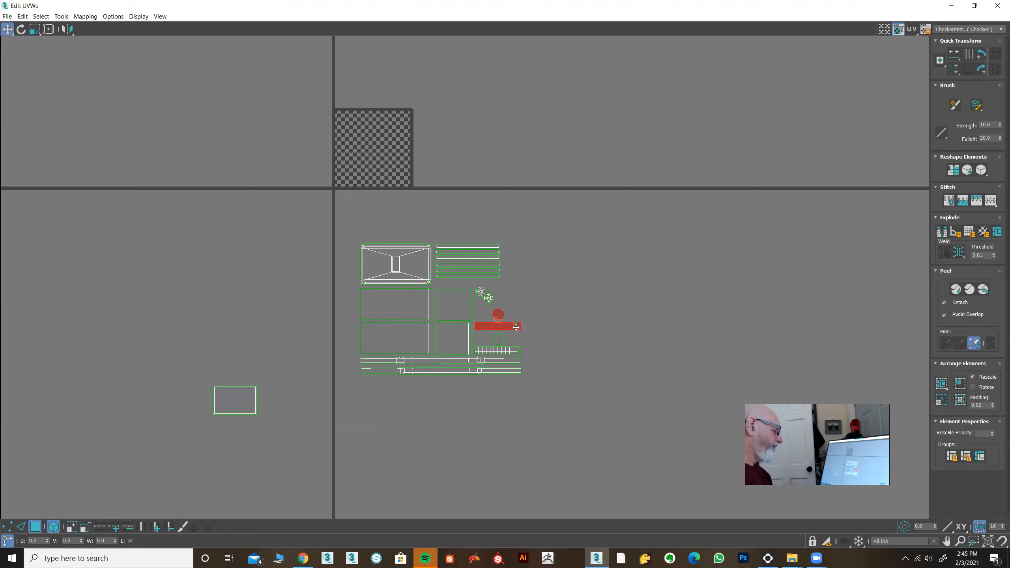
left_click(500, 339)
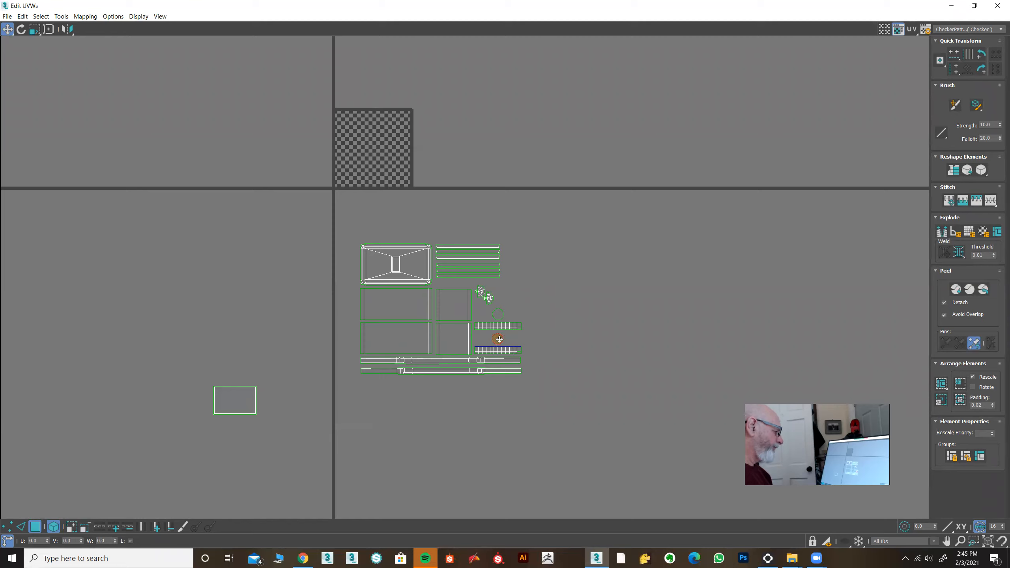